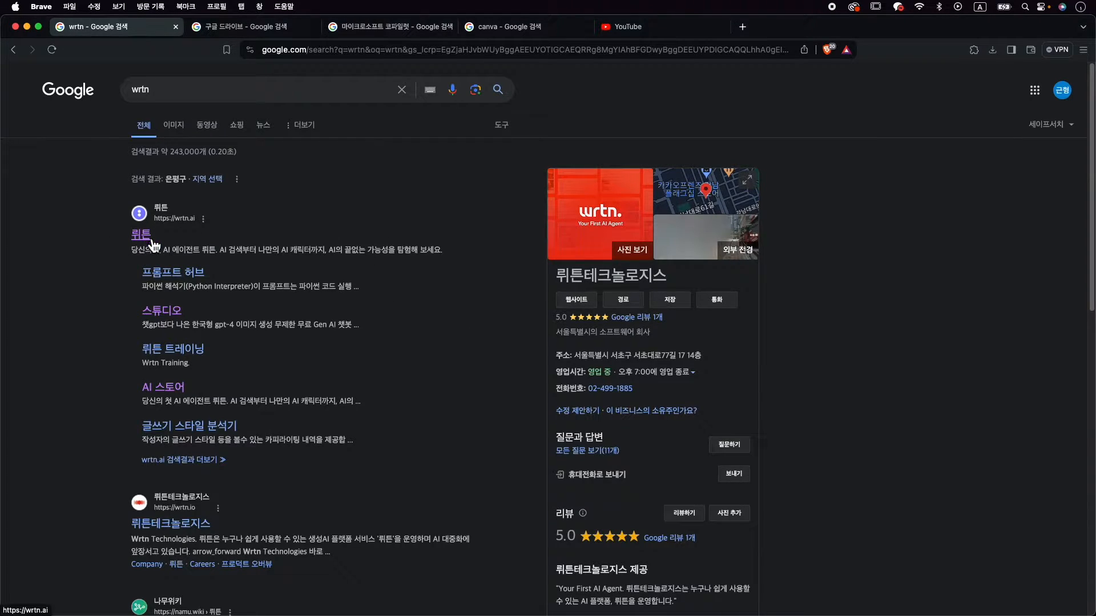
- Open the 뤼튼 site (wrtn.ai) from the search results and log in with the Kakao account
left_click(153, 96)
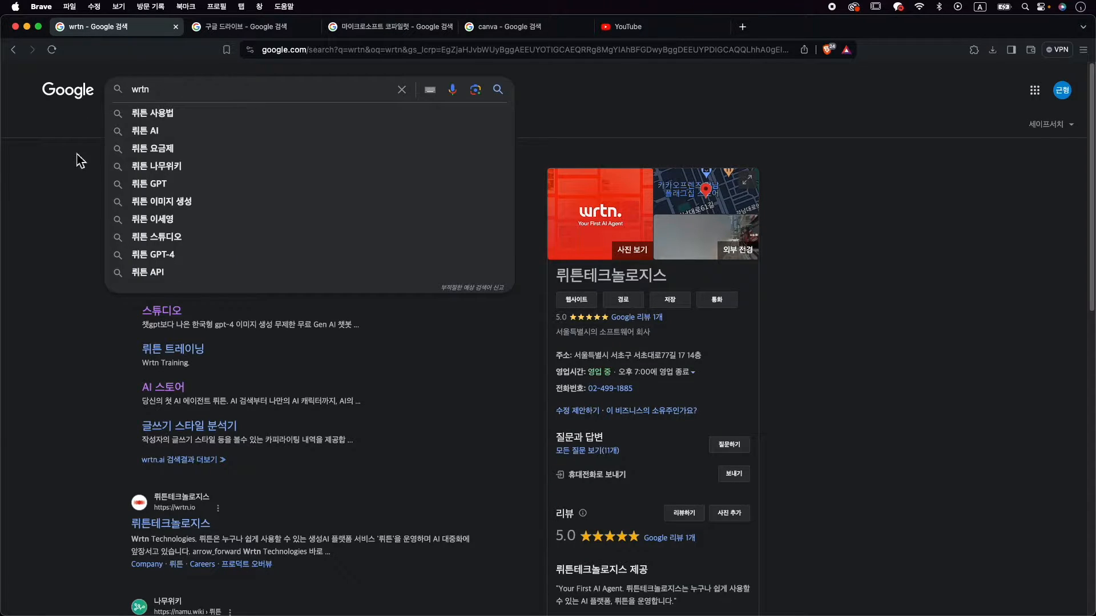
left_click(67, 235)
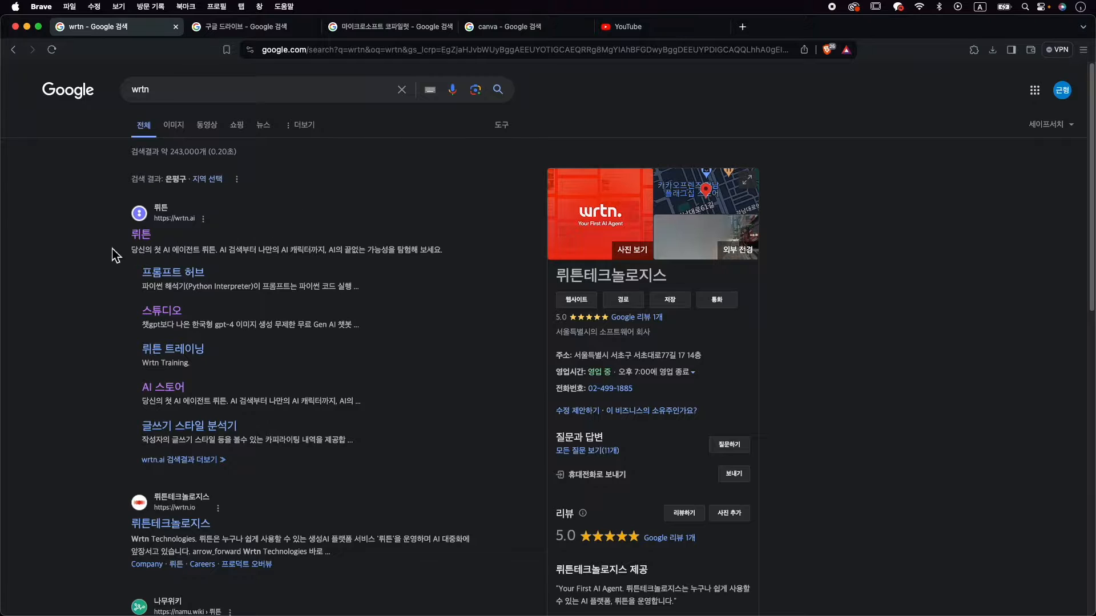
left_click(147, 240)
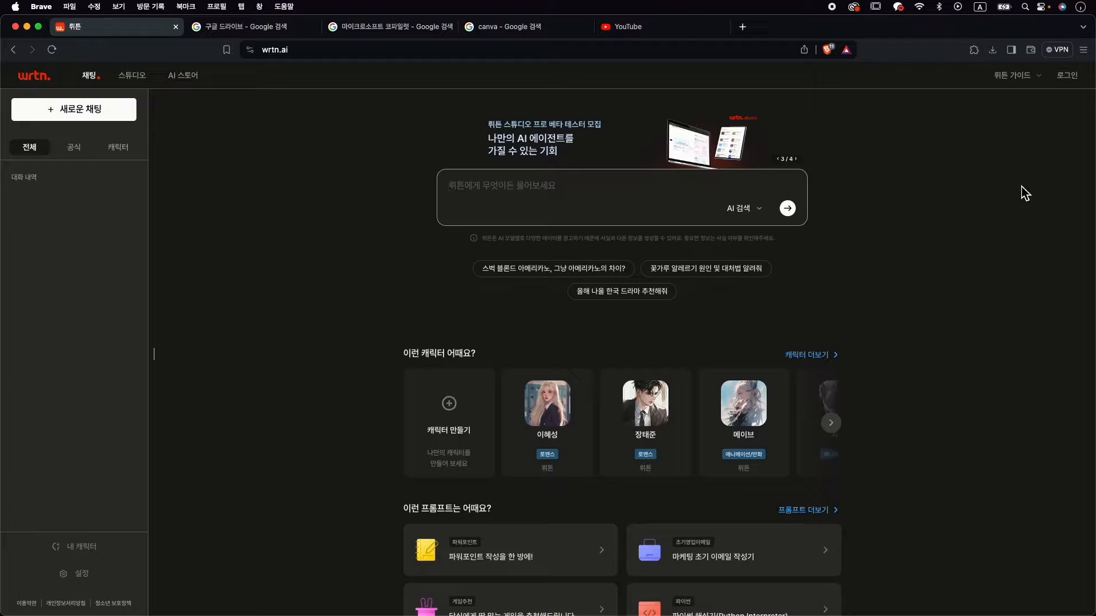
left_click(1075, 79)
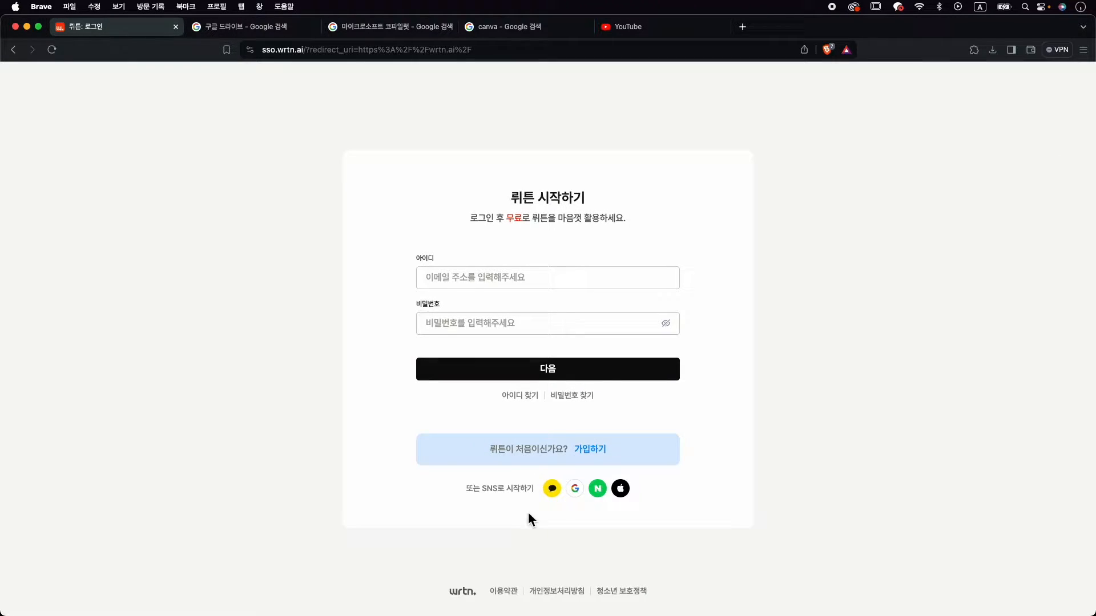
left_click(553, 491)
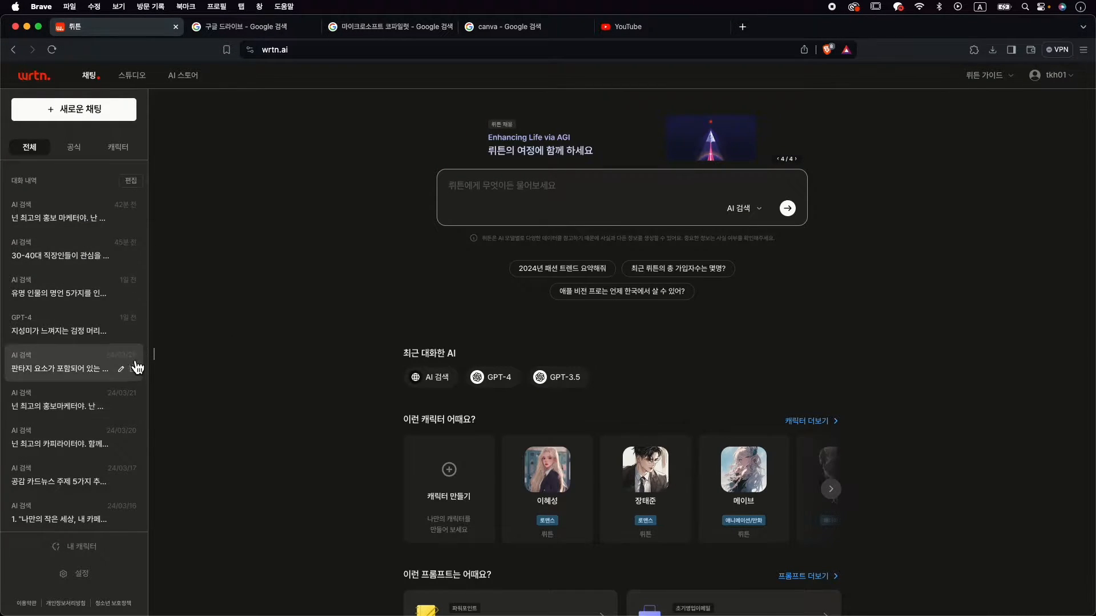
- Open the saved chat that asks for five famous people's quotes in a table and review its prompt
left_click(72, 298)
scroll(433, 270, "up", 5)
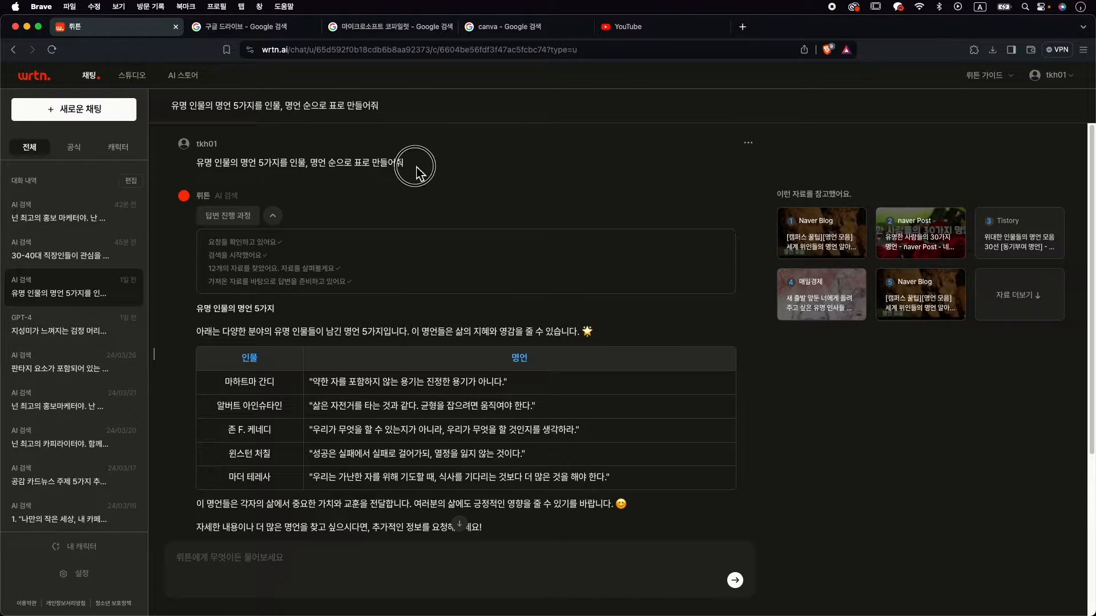
left_click_drag(421, 171, 176, 166)
left_click(358, 301)
- Copy the entire 인물/명언 table from the chat answer, including its header row
left_click_drag(243, 383, 632, 451)
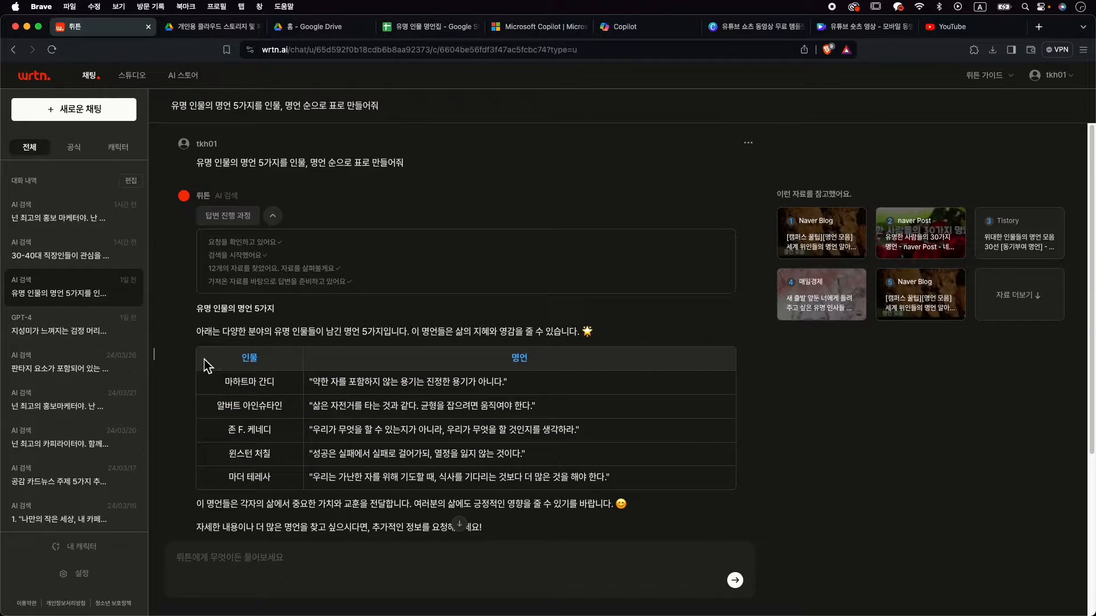
left_click_drag(252, 362, 581, 484)
right_click(581, 484)
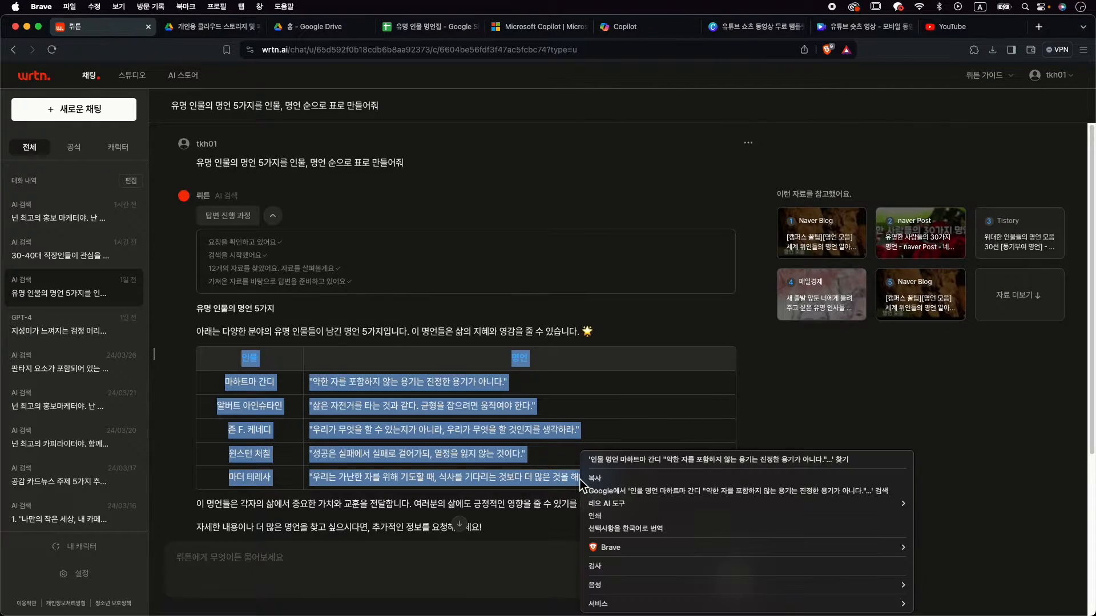
left_click(656, 480)
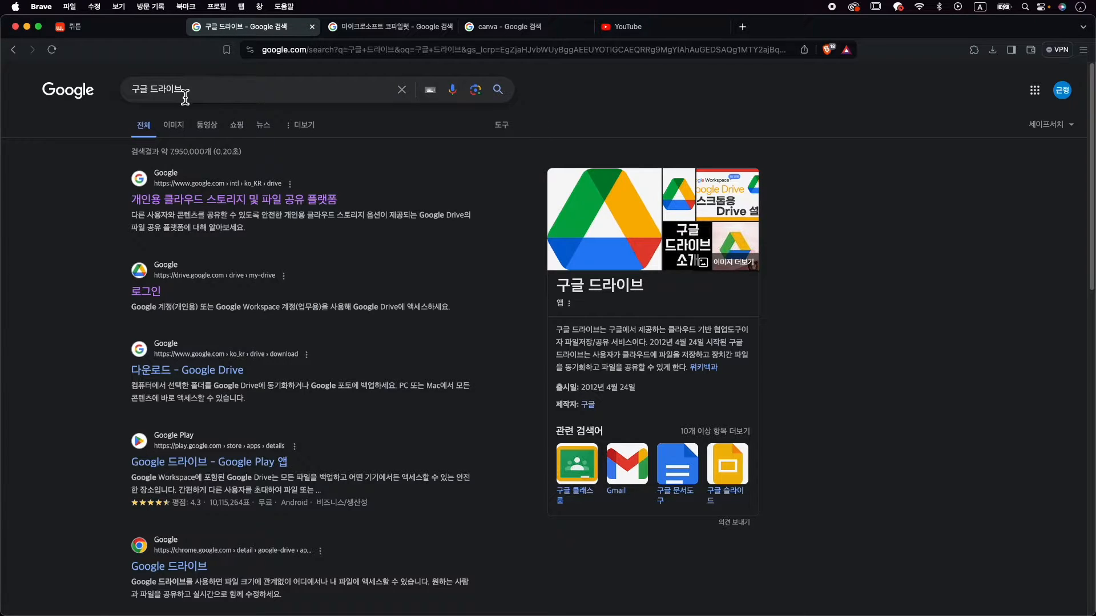
- Open Google Drive from its search results, log in and create a blank Google Sheets spreadsheet
left_click(225, 210)
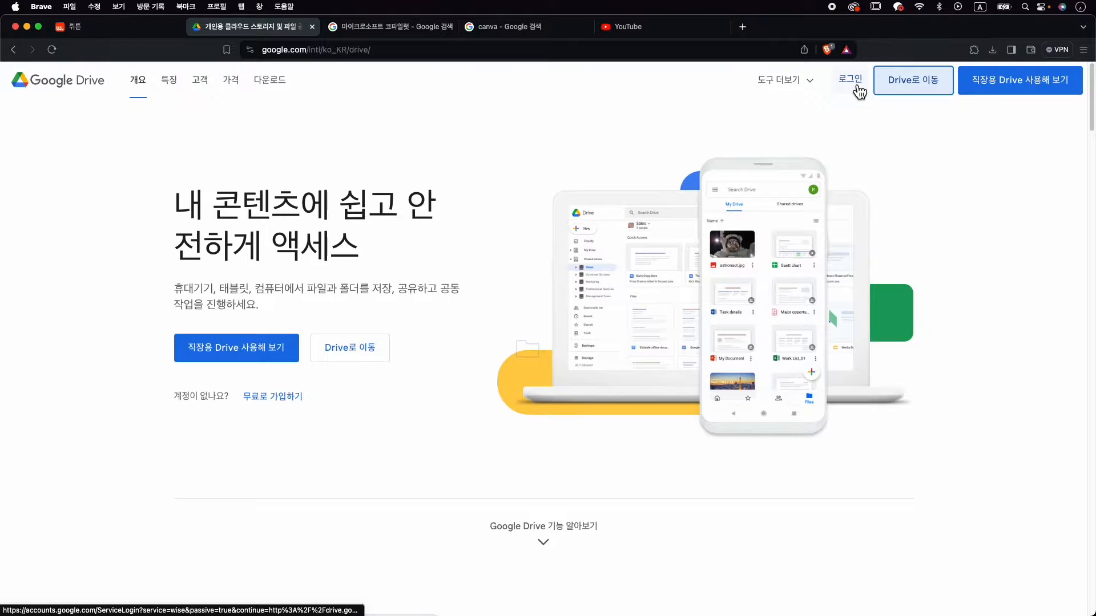
left_click(858, 85)
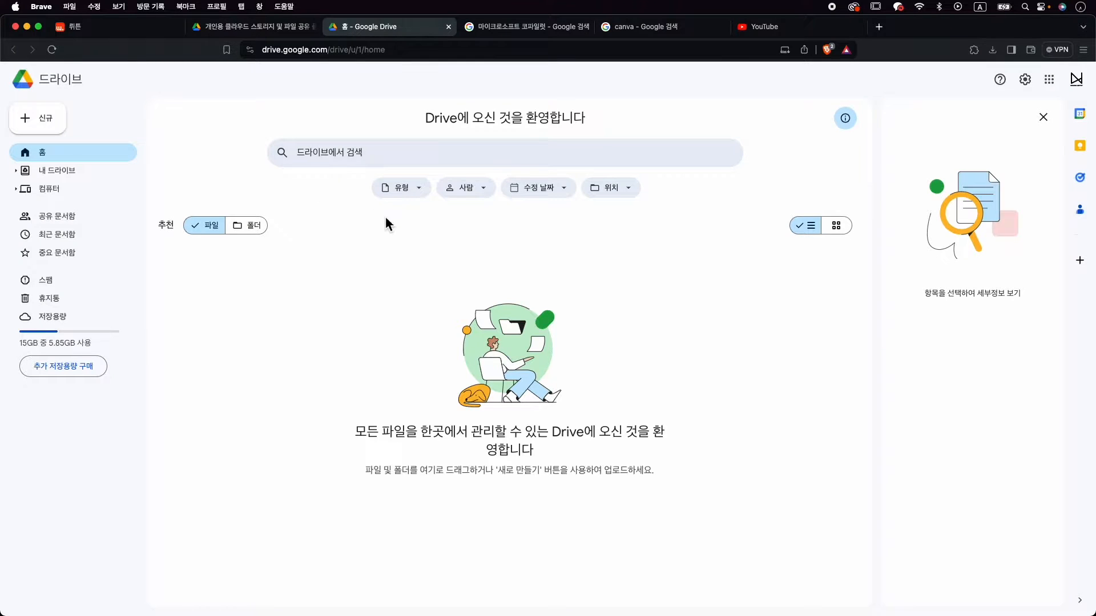
left_click(53, 125)
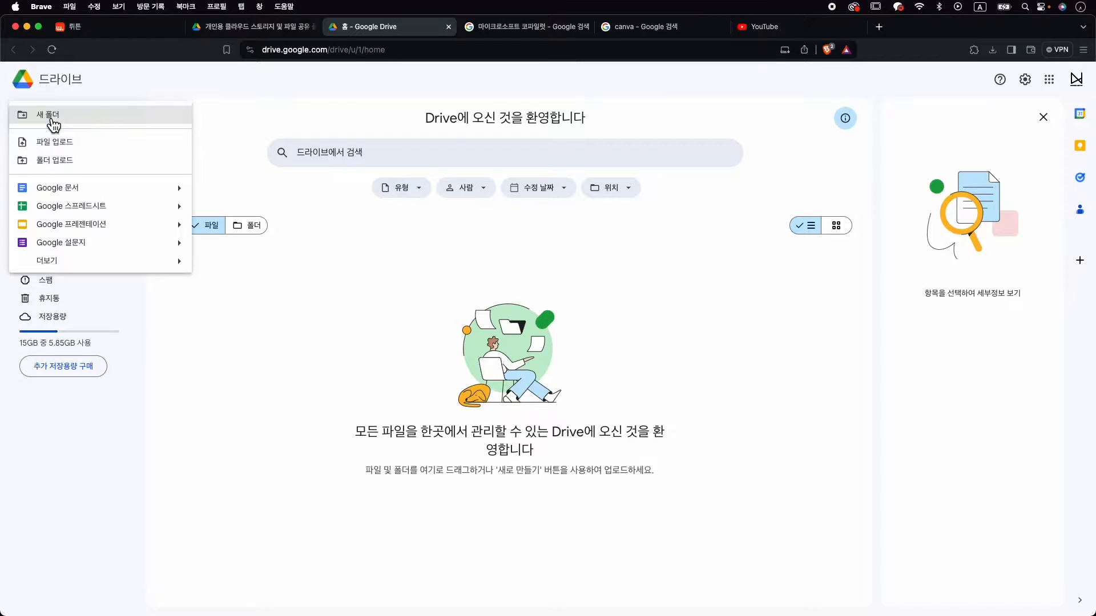
left_click(144, 209)
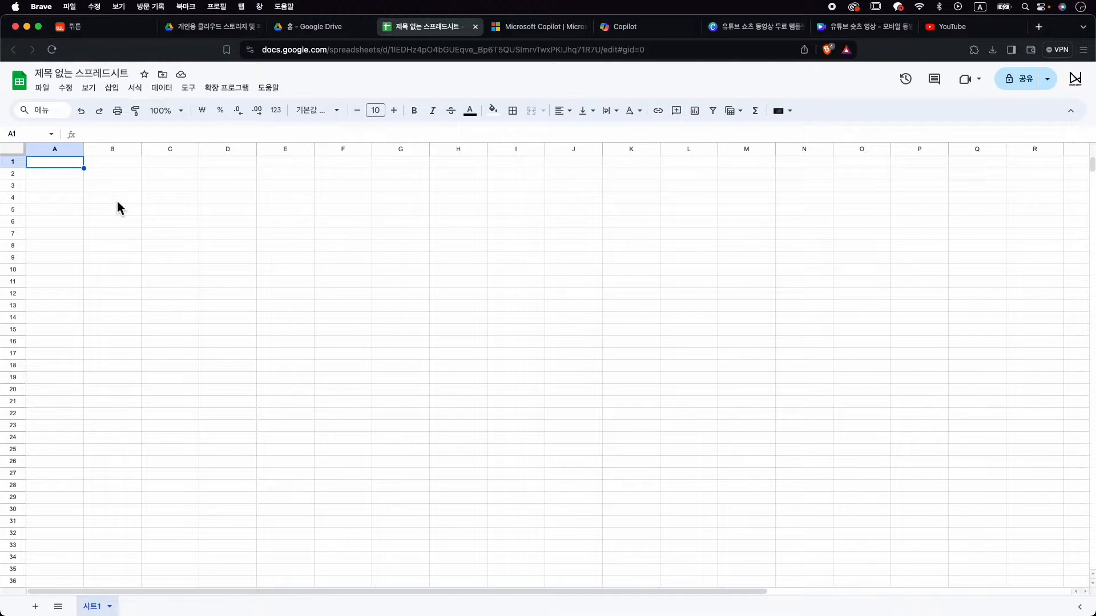
- Rename the untitled spreadsheet as 유명 인물 명언집
left_click(95, 73)
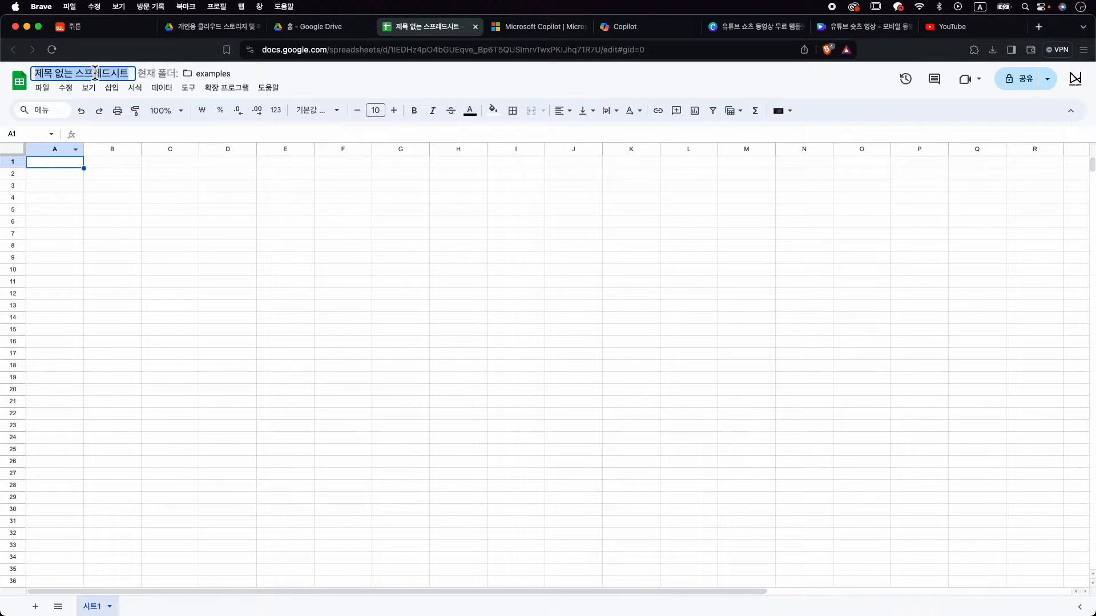
type("d")
key("BackSpace")
key("ctrl+space")
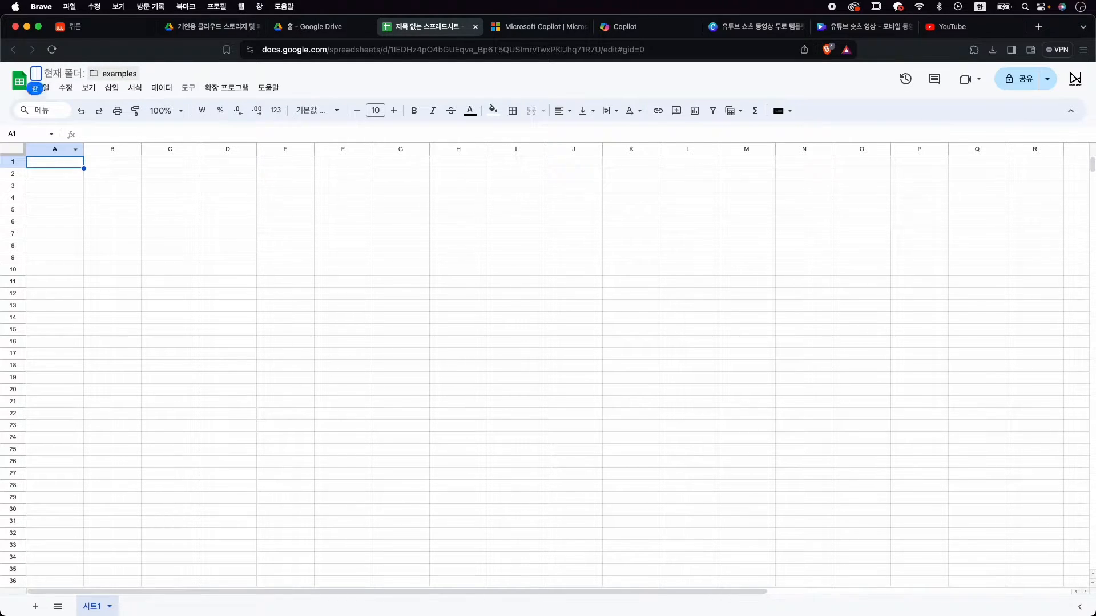
type("유며ㅇ 인물 명")
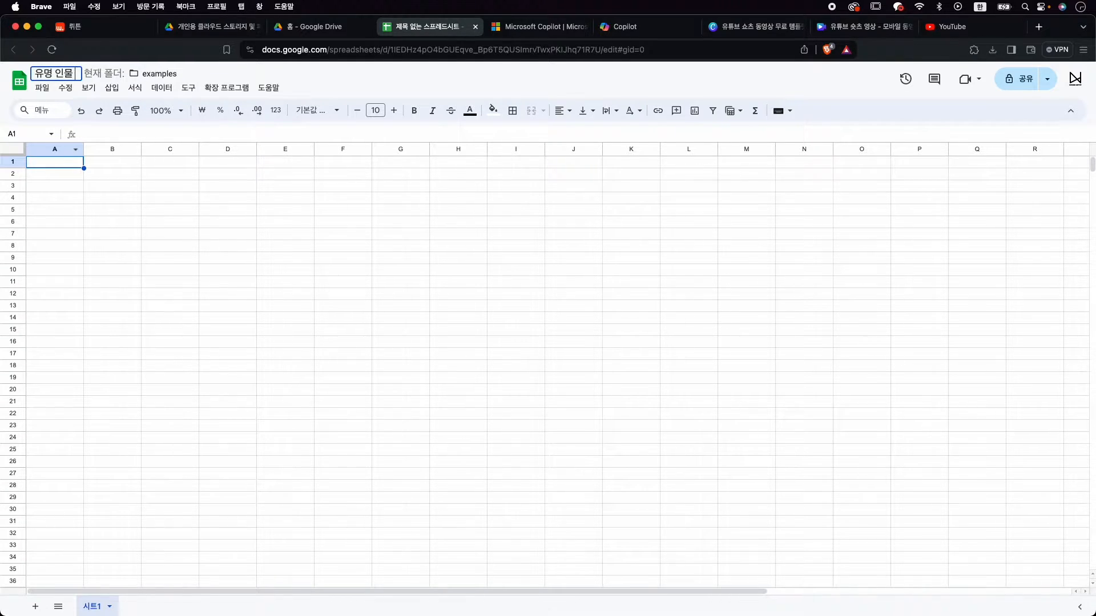
type("언집")
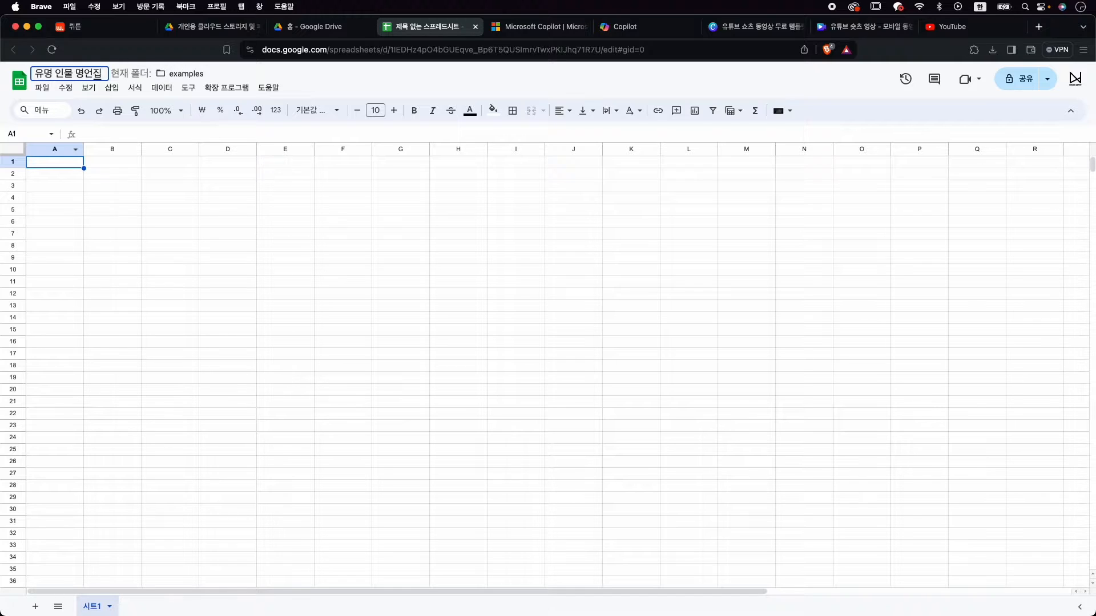
key("Return")
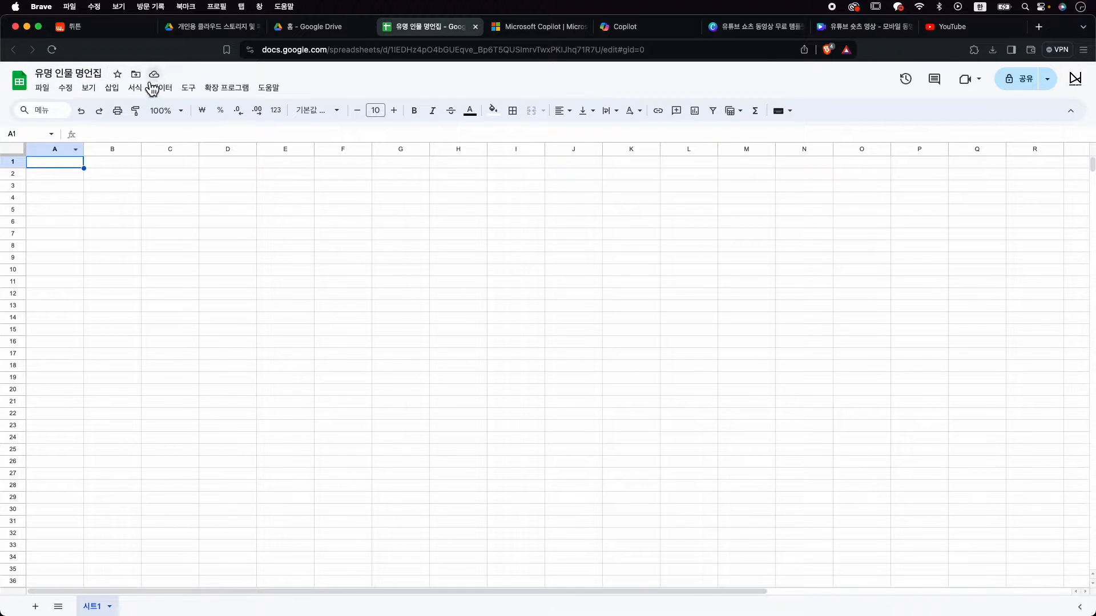
- Star the spreadsheet and browse the 생성형 AI folder as a possible location to move it to
left_click(117, 75)
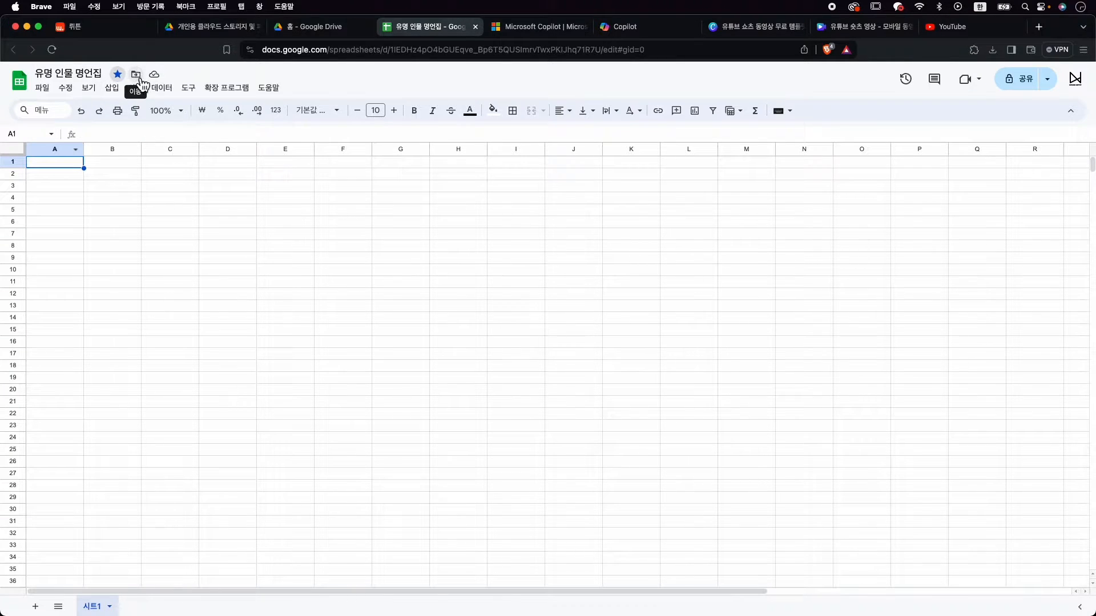
left_click(140, 76)
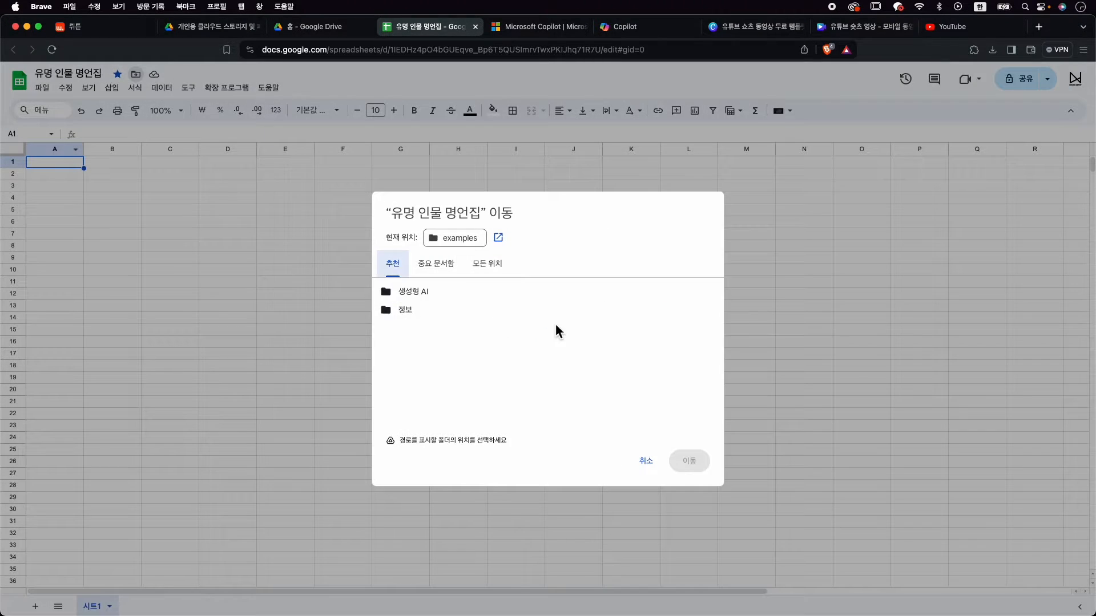
mouse_move(635, 298)
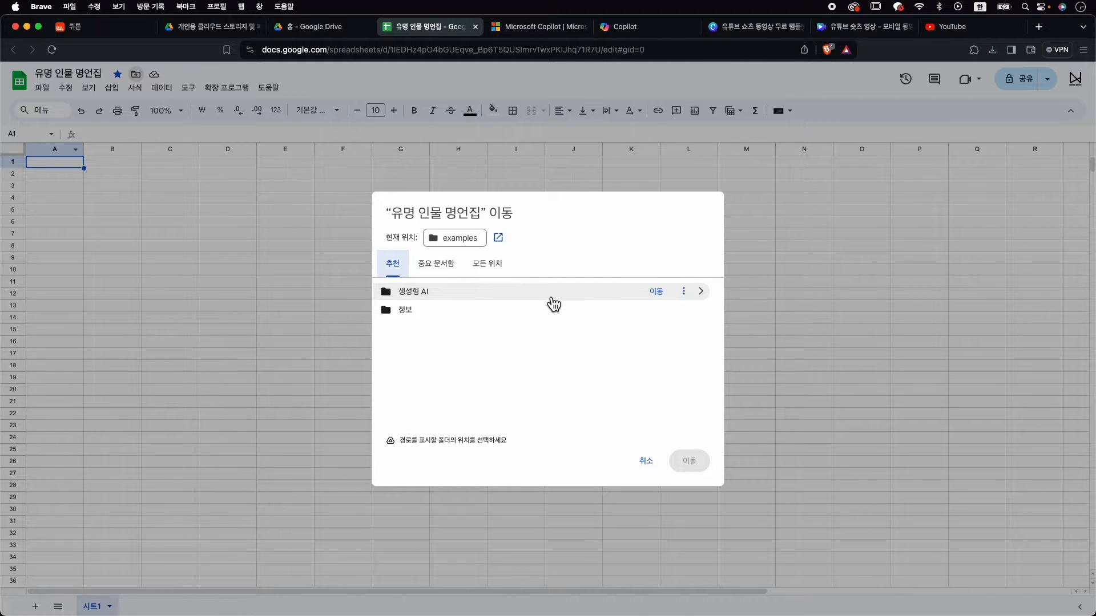
left_click(429, 295)
left_click(703, 292)
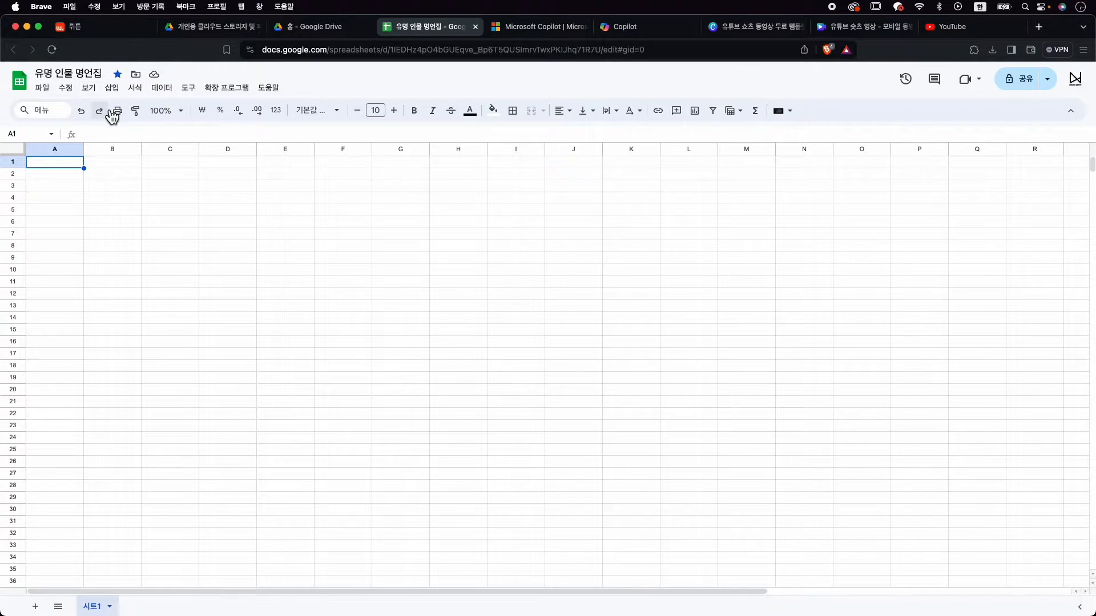
- Paste the copied quotes table into the sheet starting at cell A1
double_click(61, 165)
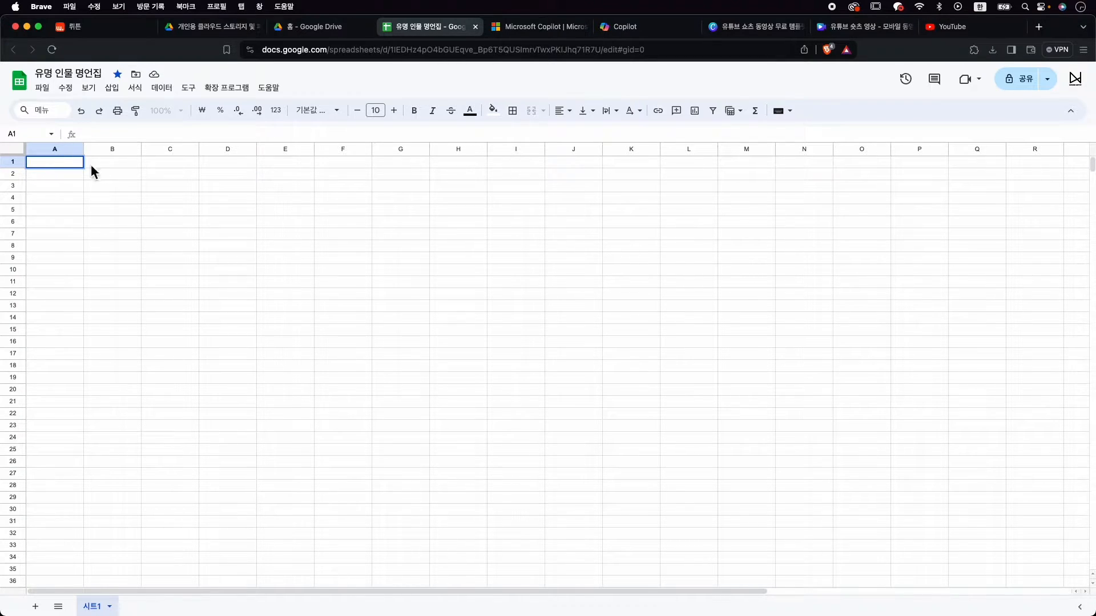
key("Escape")
key("super+v")
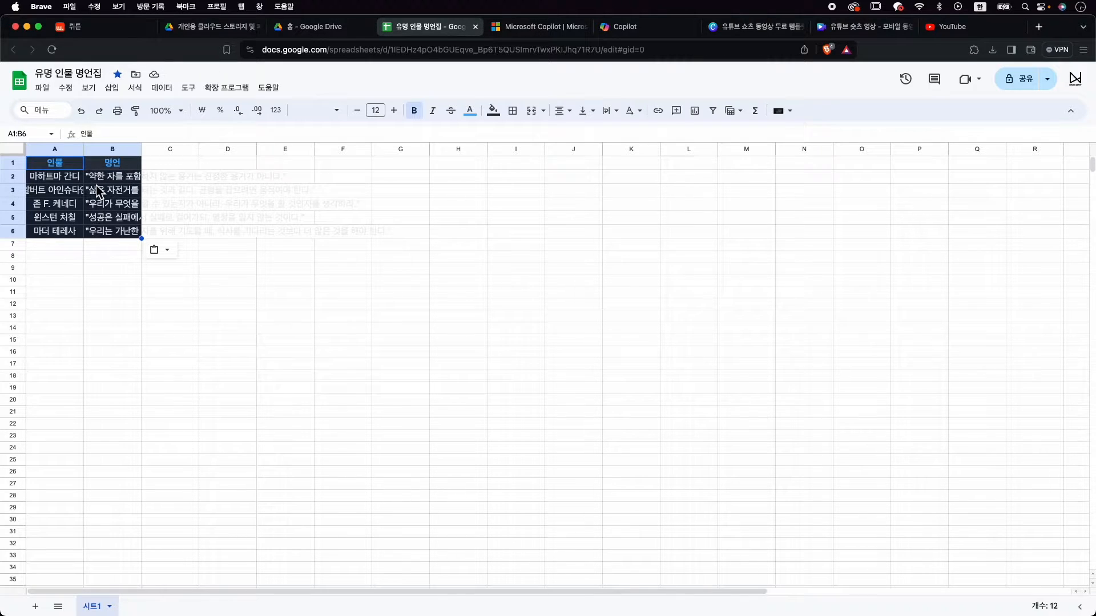
- Download the quotes sheet as a comma-separated values (.csv) file
left_click(42, 87)
mouse_move(106, 233)
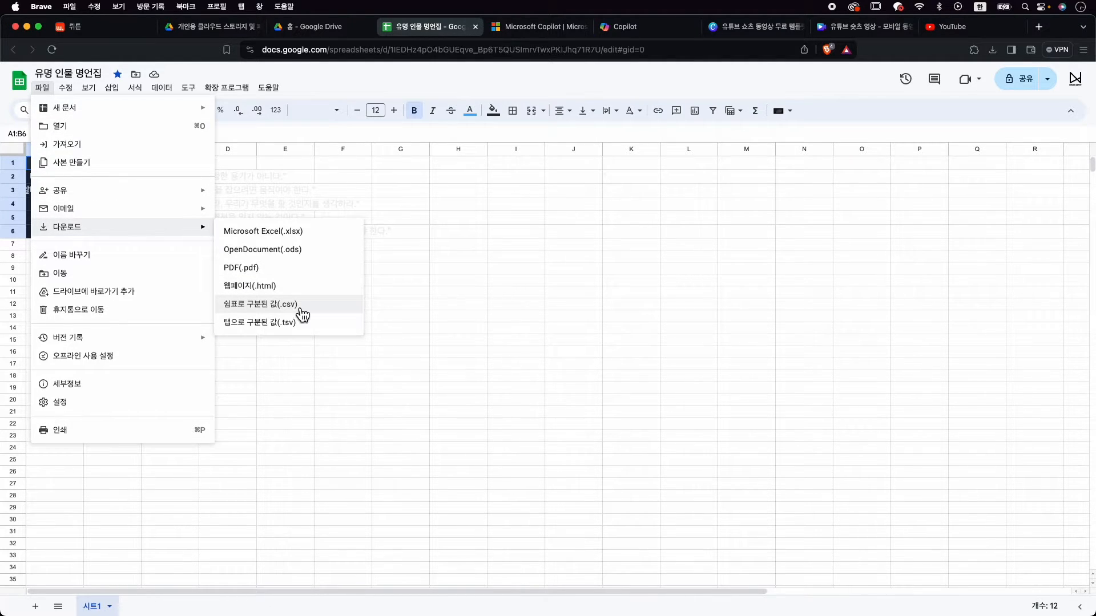
left_click(330, 316)
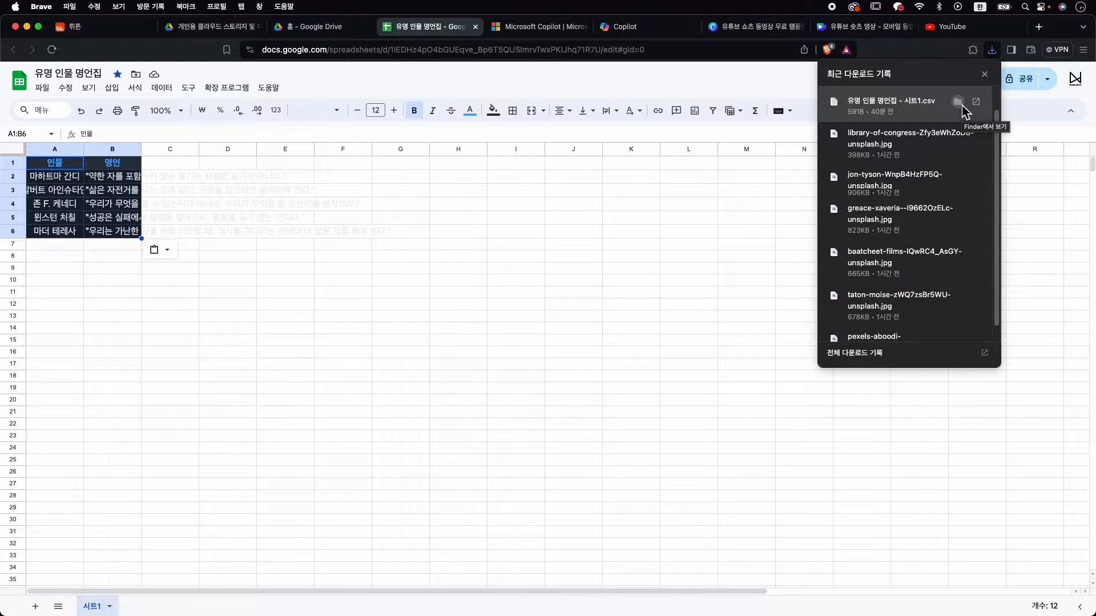
- Show the downloaded CSV file in Finder and preview the portrait images stored in the same folder
left_click(959, 103)
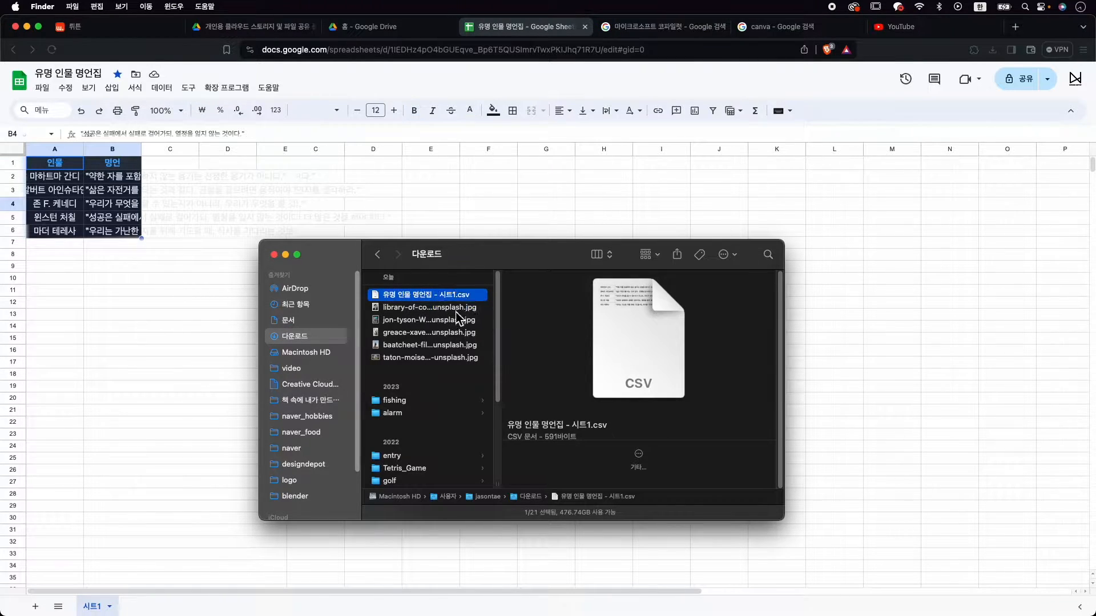
left_click(456, 311)
left_click(463, 360)
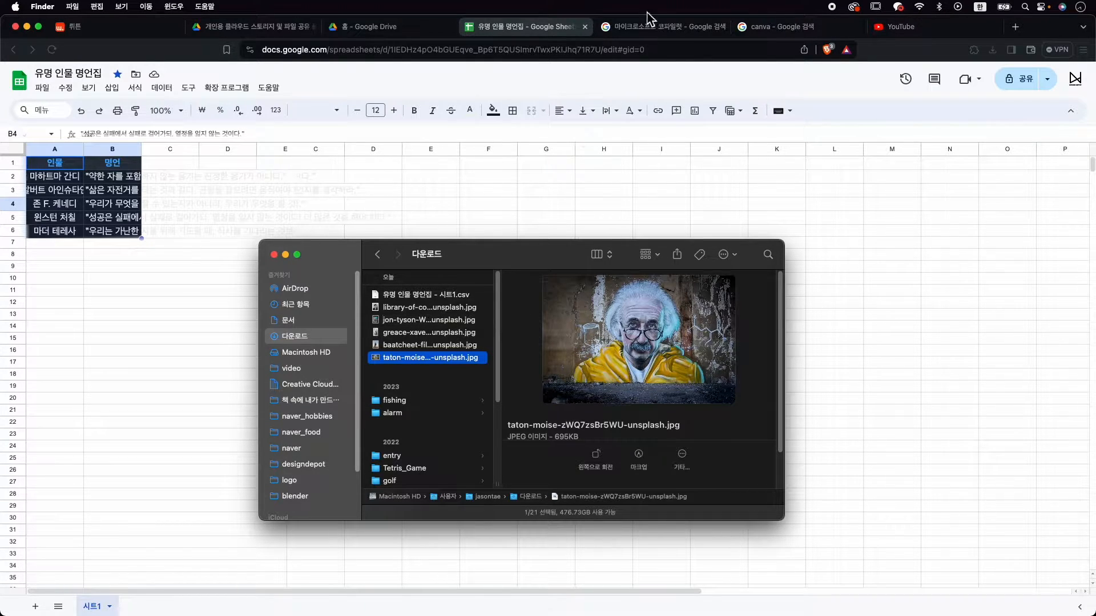
- Open the Microsoft Copilot | Microsoft AI page from the Copilot search results and launch the free version of Copilot
left_click(666, 27)
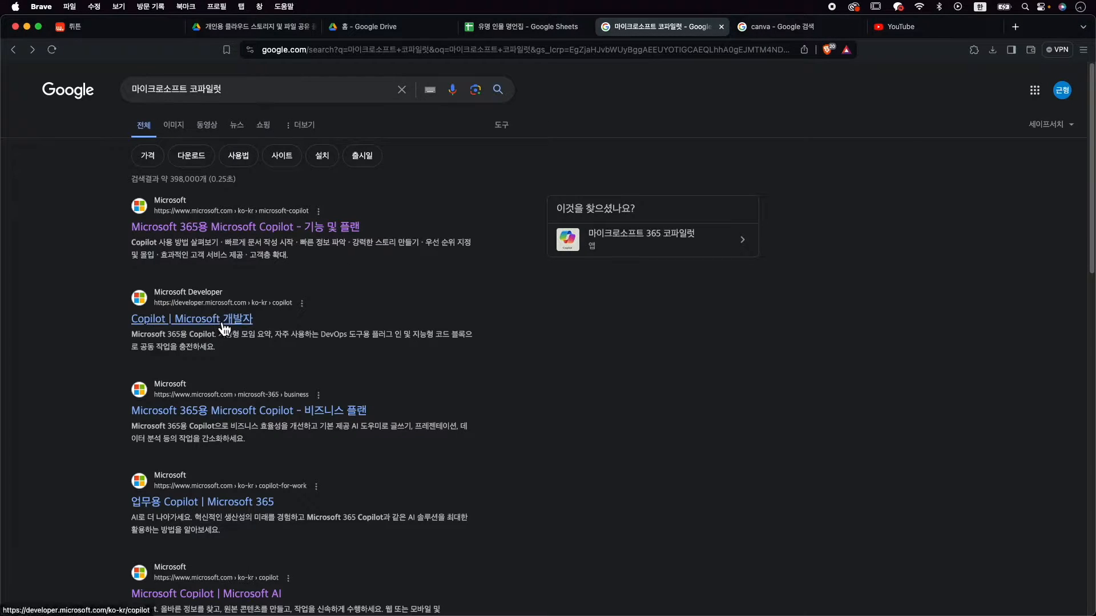
scroll(223, 325, "down", 3)
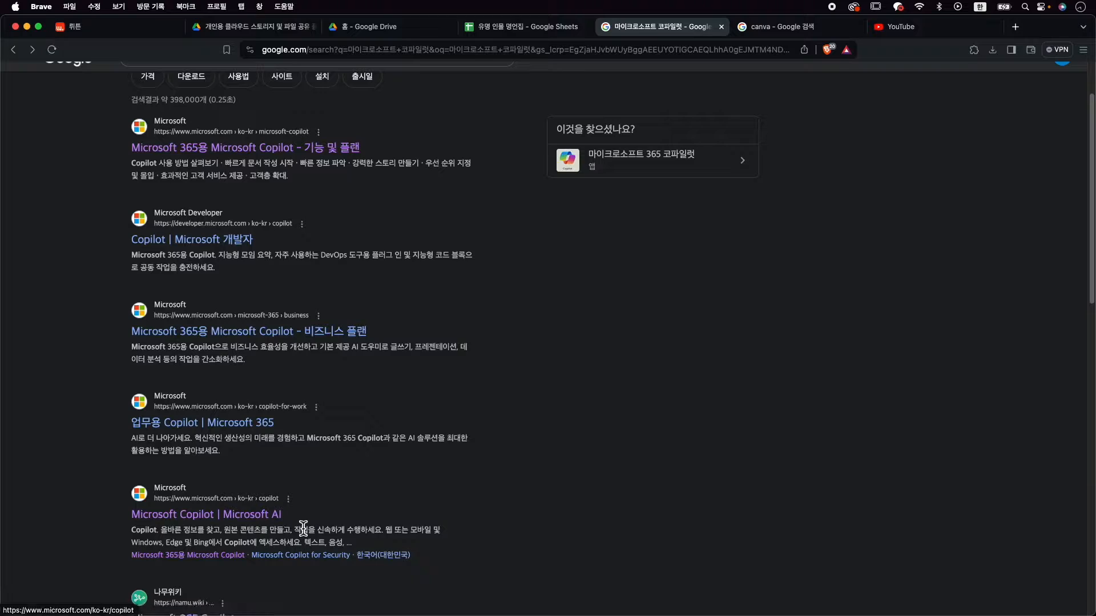
scroll(251, 184, "up", 1)
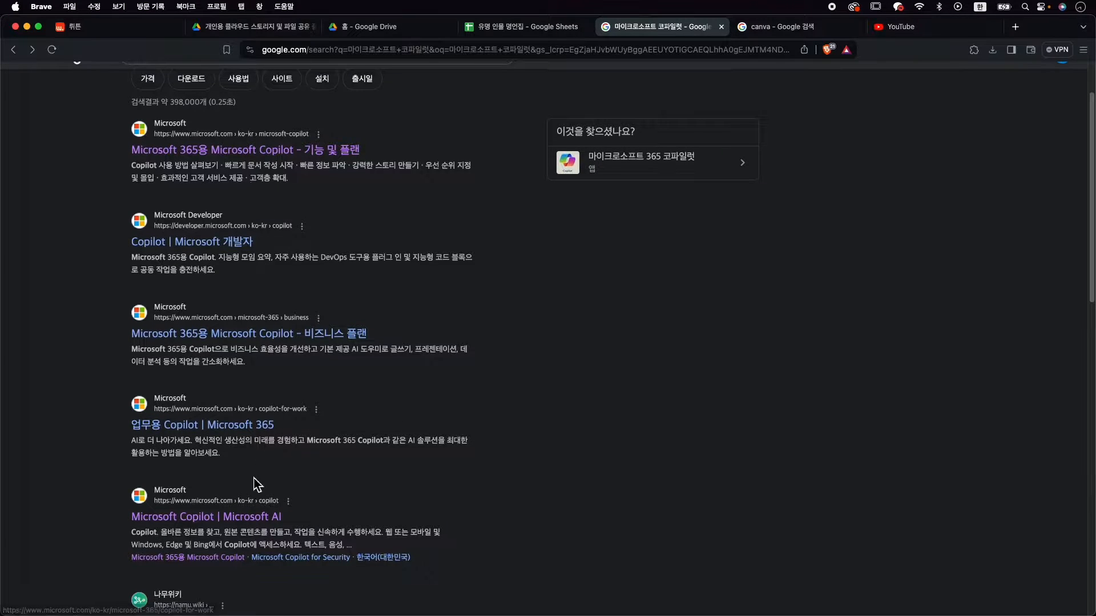
left_click(269, 524)
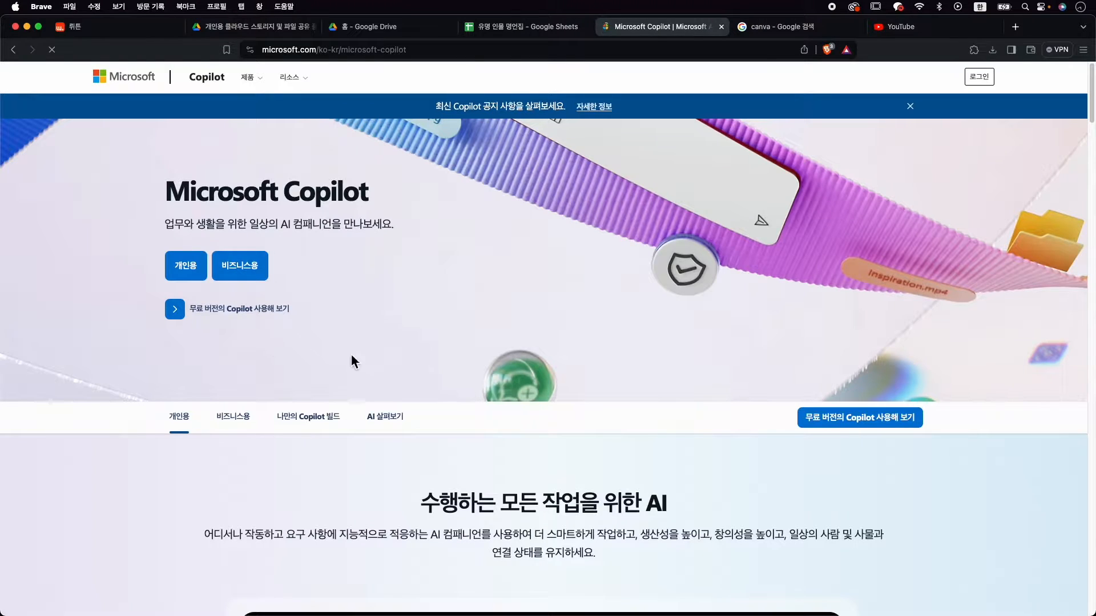
left_click(244, 317)
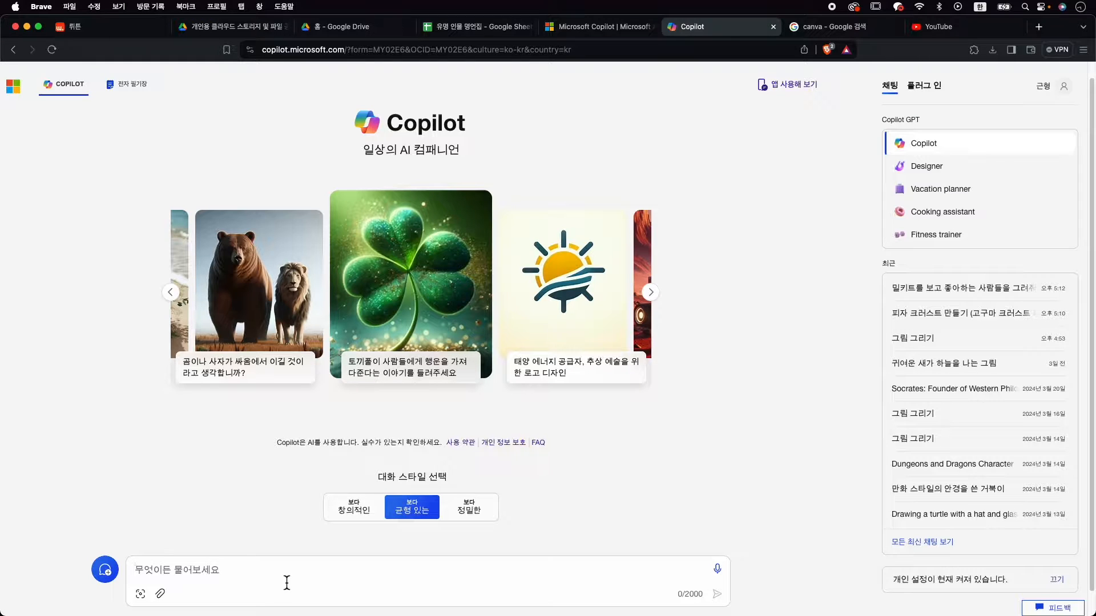
- Open the recent Copilot chat about drawing people who like a meal kit and view its prompt and generated images
left_click(877, 290)
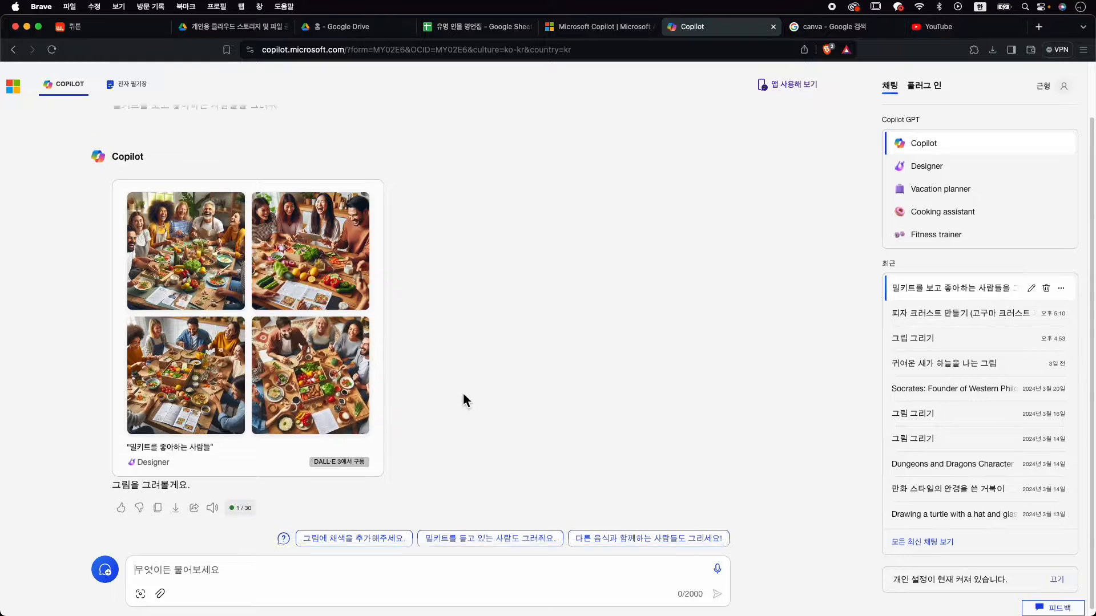
scroll(463, 393, "up", 2)
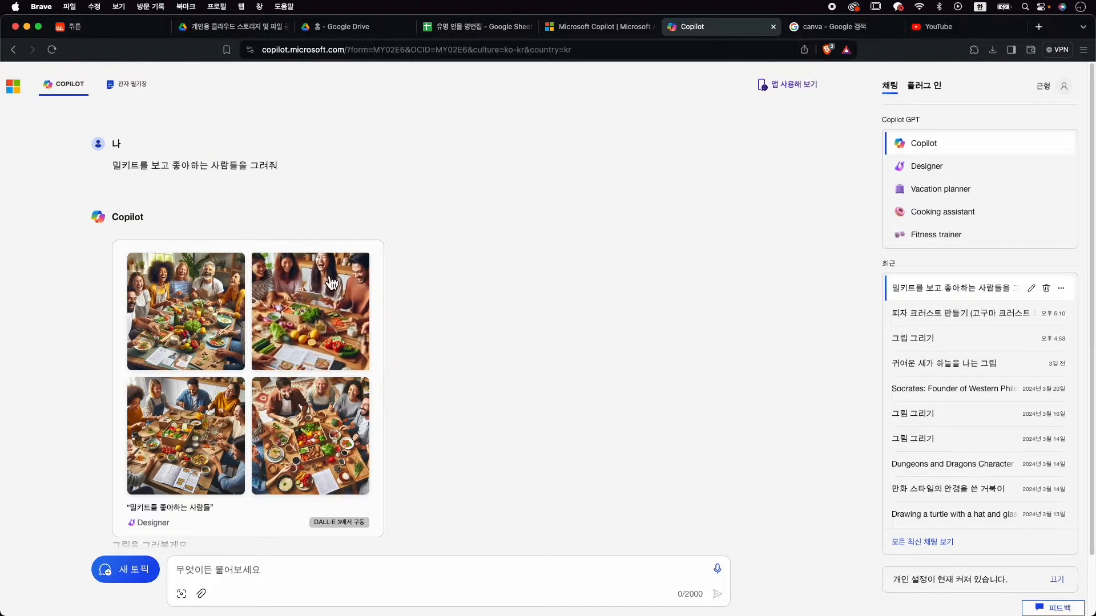
- View the first generated image of people enjoying a meal kit at full size in Designer, and return to the chat
left_click(222, 346)
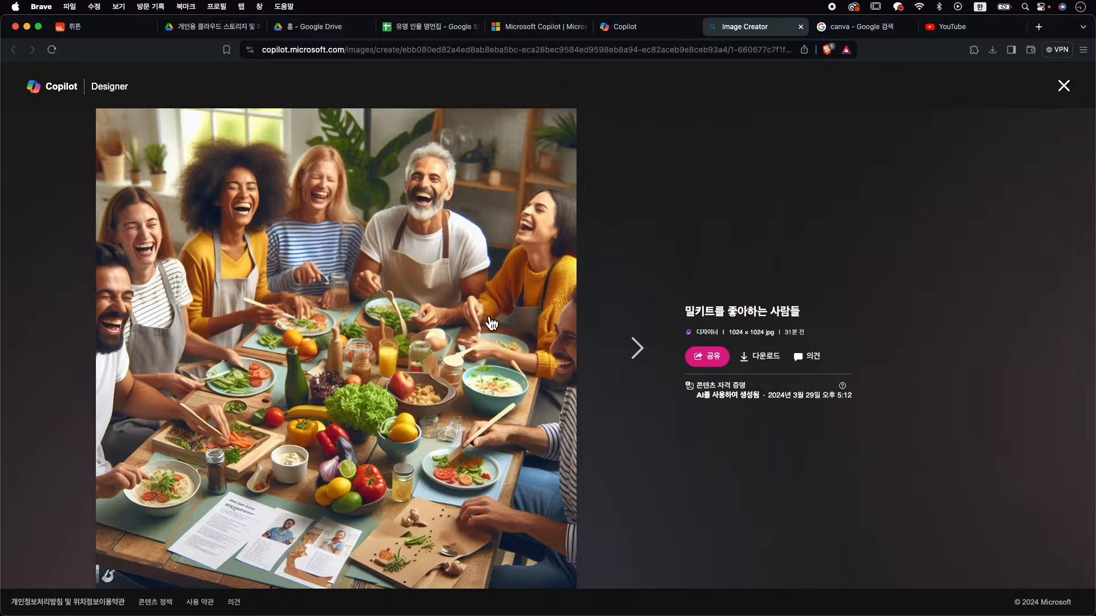
left_click(1064, 87)
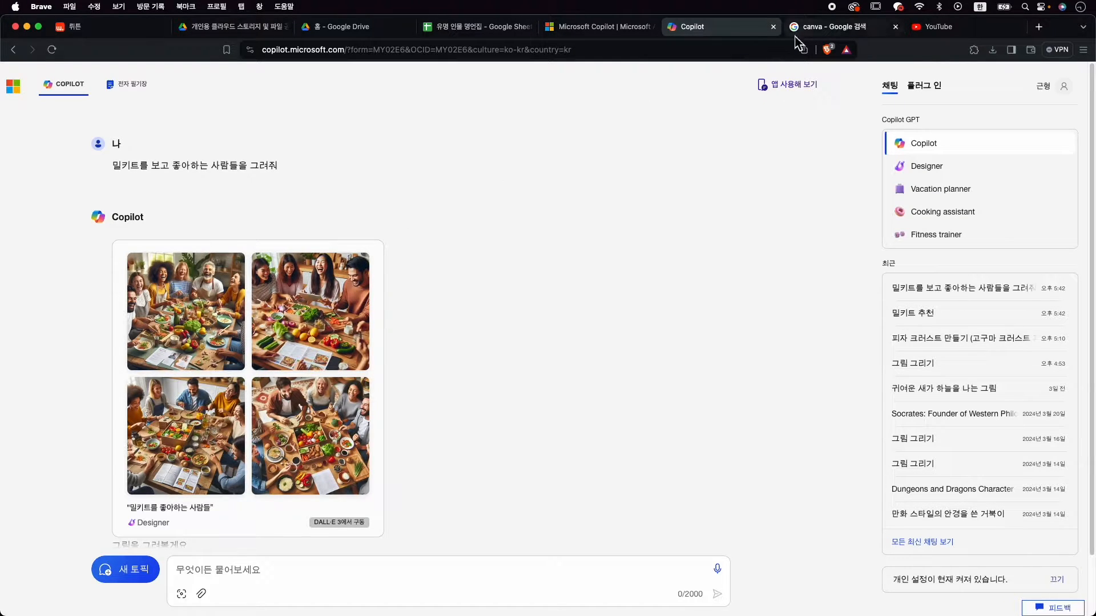
- Open the Canva website from the Google search results for canva
left_click(834, 27)
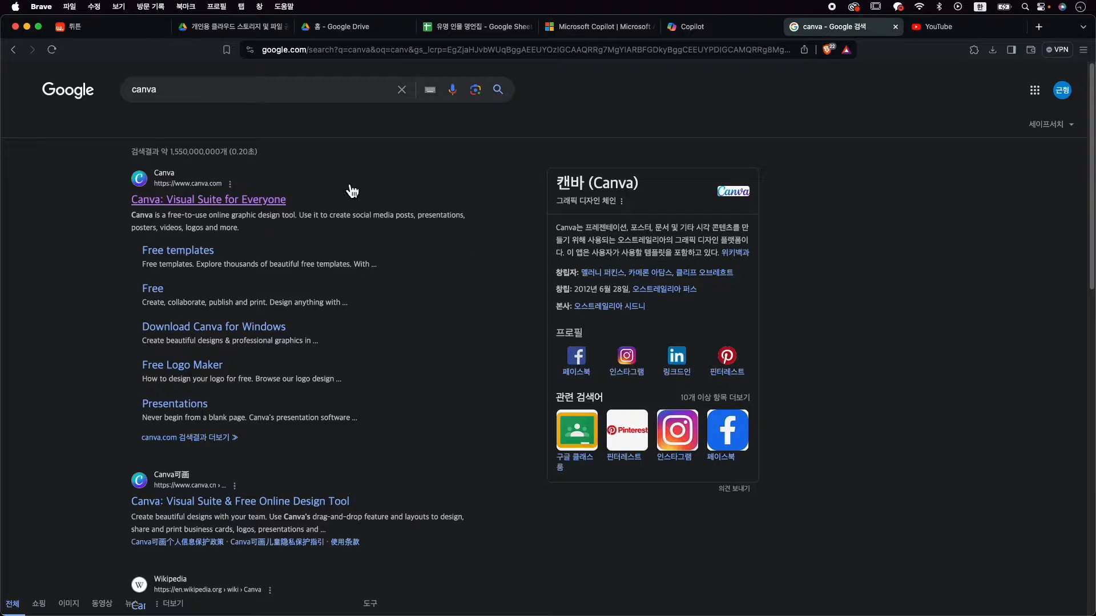
left_click(188, 93)
left_click(22, 268)
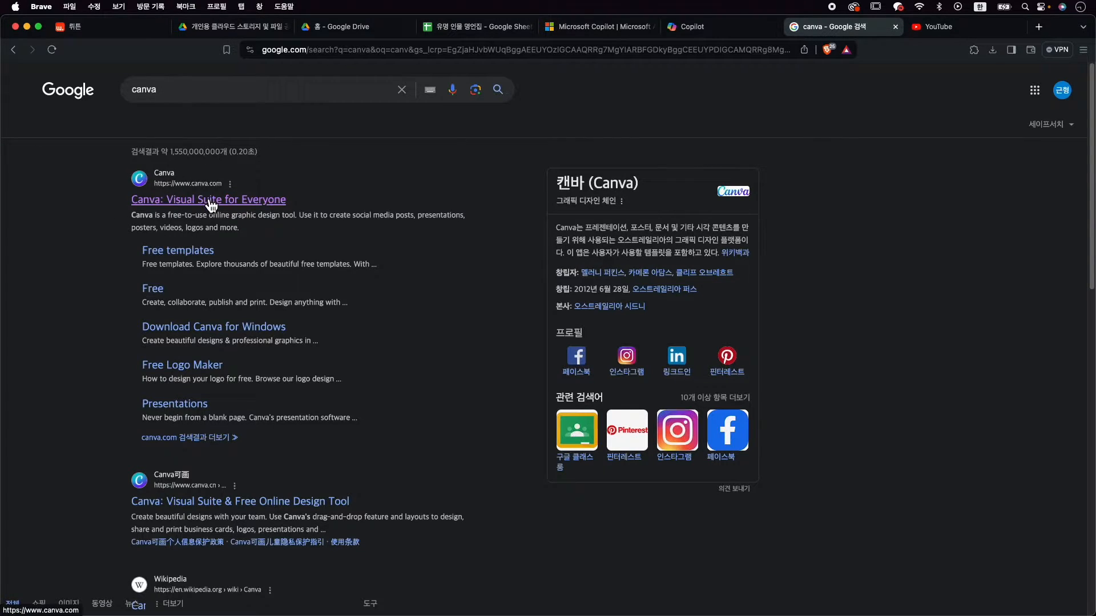
left_click(266, 207)
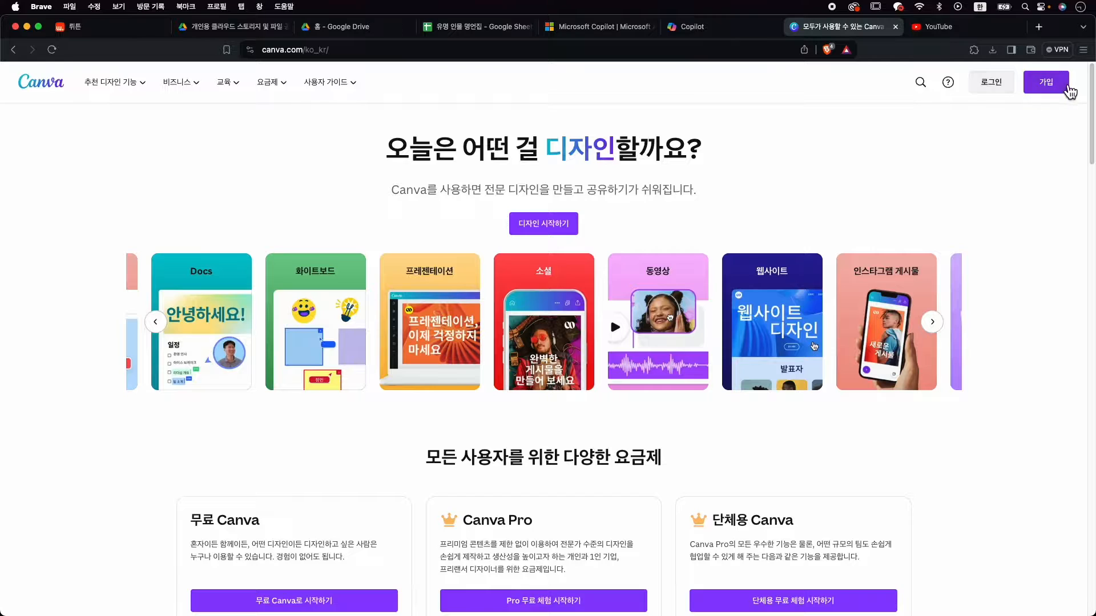
- Sign up for Canva by agreeing to all the terms of use and continuing with the Google account
left_click(1068, 86)
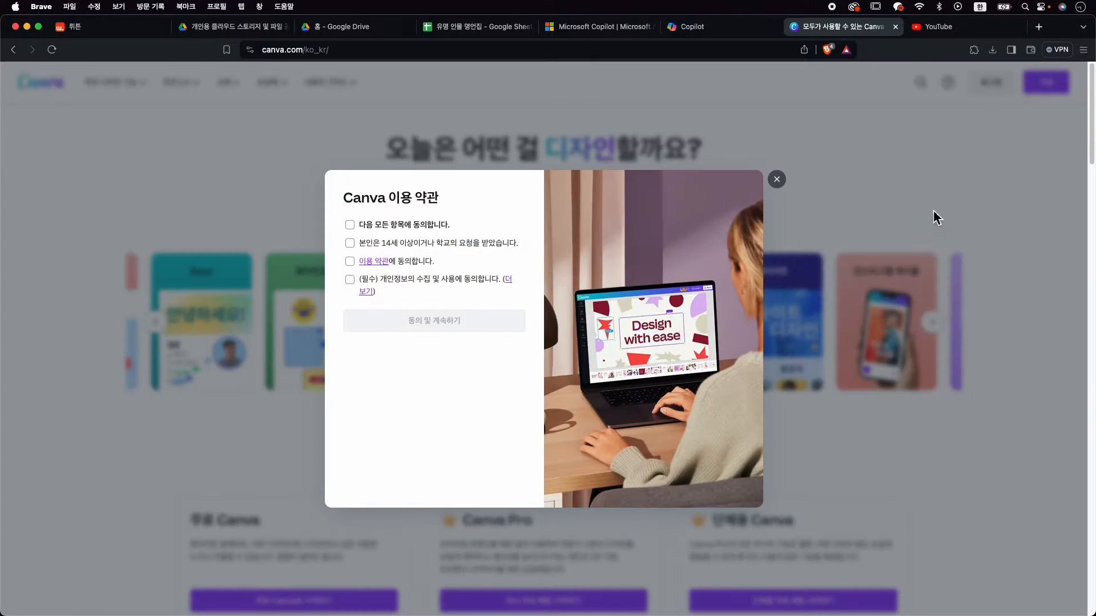
left_click(409, 225)
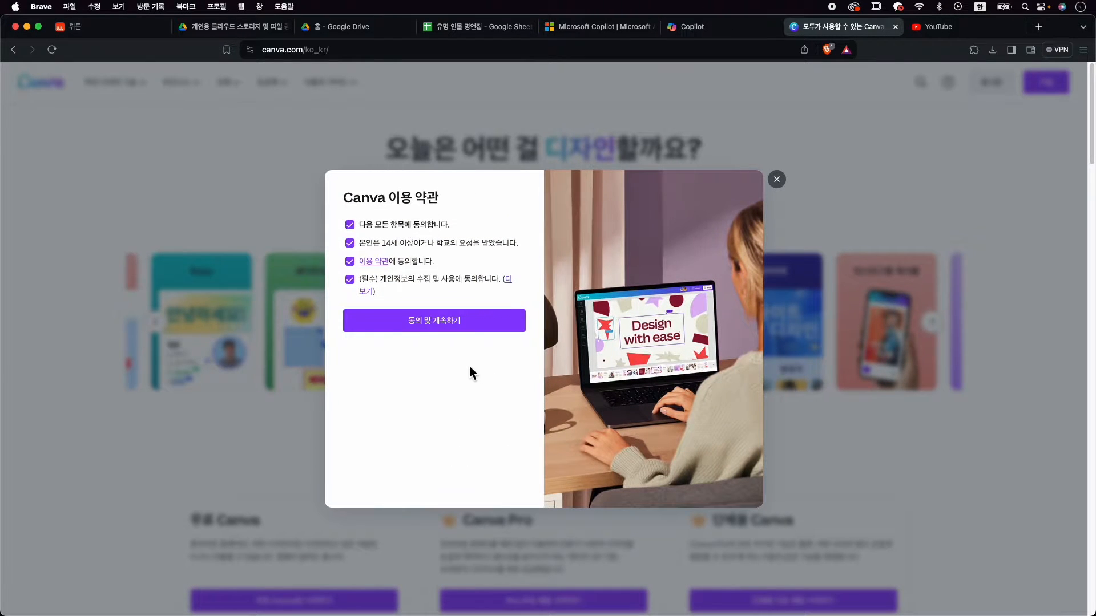
left_click(463, 330)
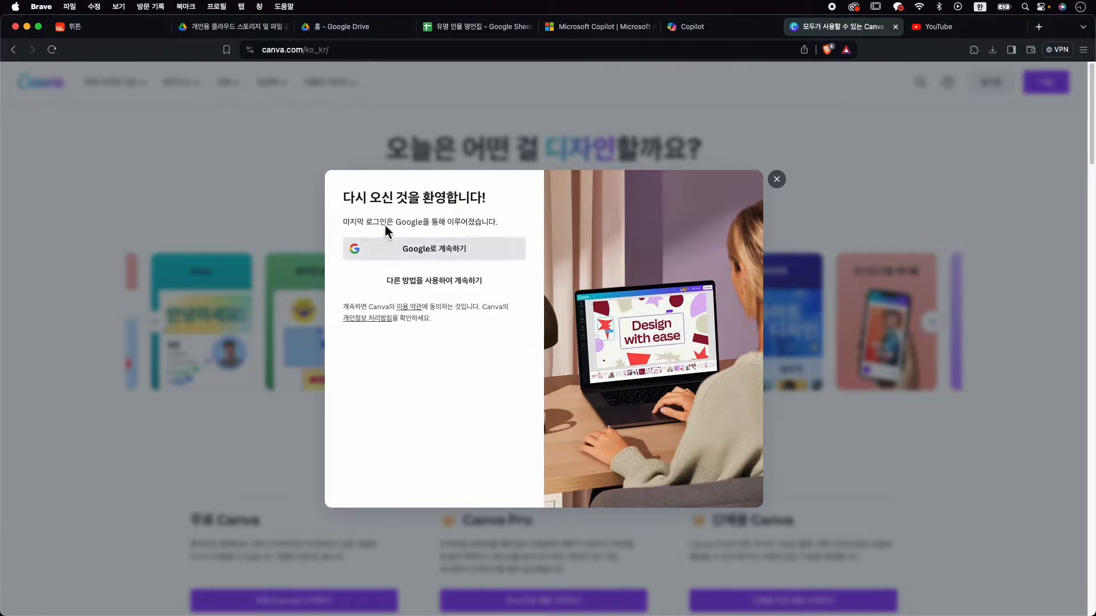
left_click(521, 263)
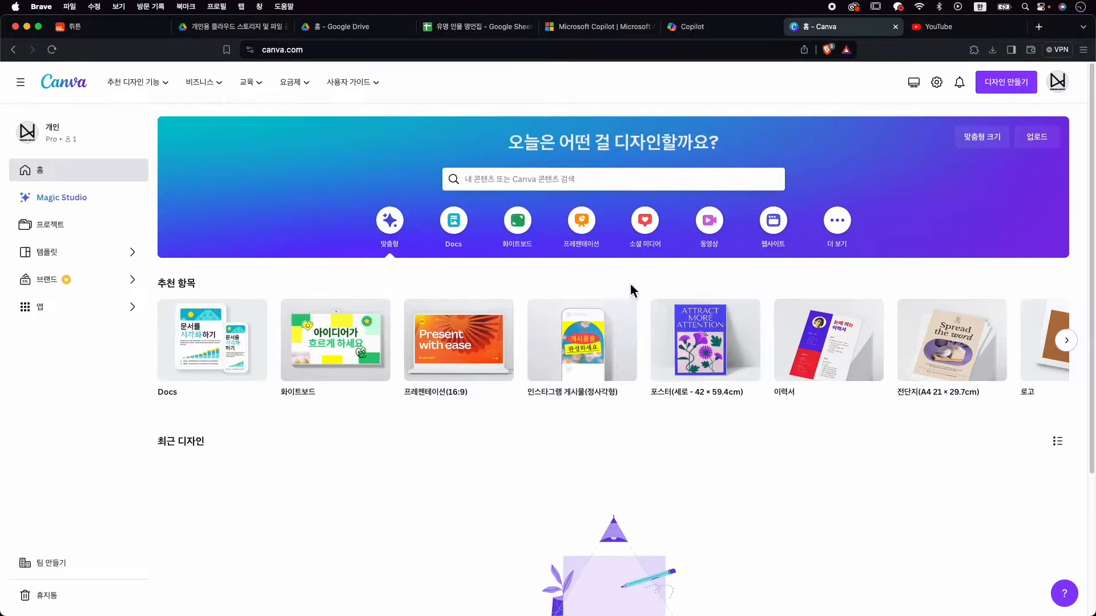
- Search Canva for "shorts" and open the Youtube Shorts 1080×1920px template category
left_click(575, 182)
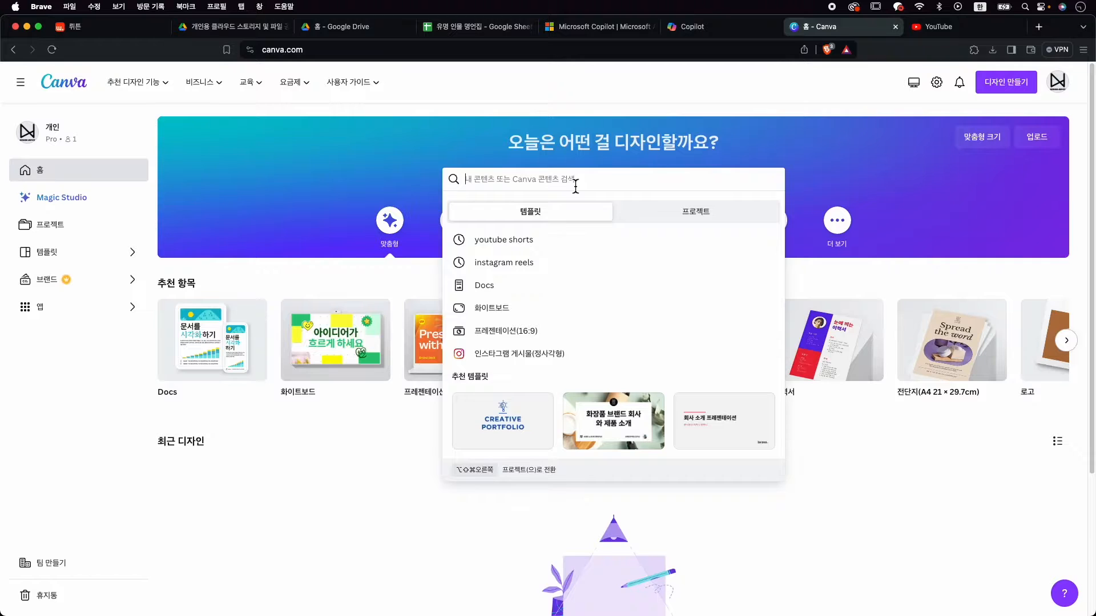
key("Caps_Lock")
type("shorts")
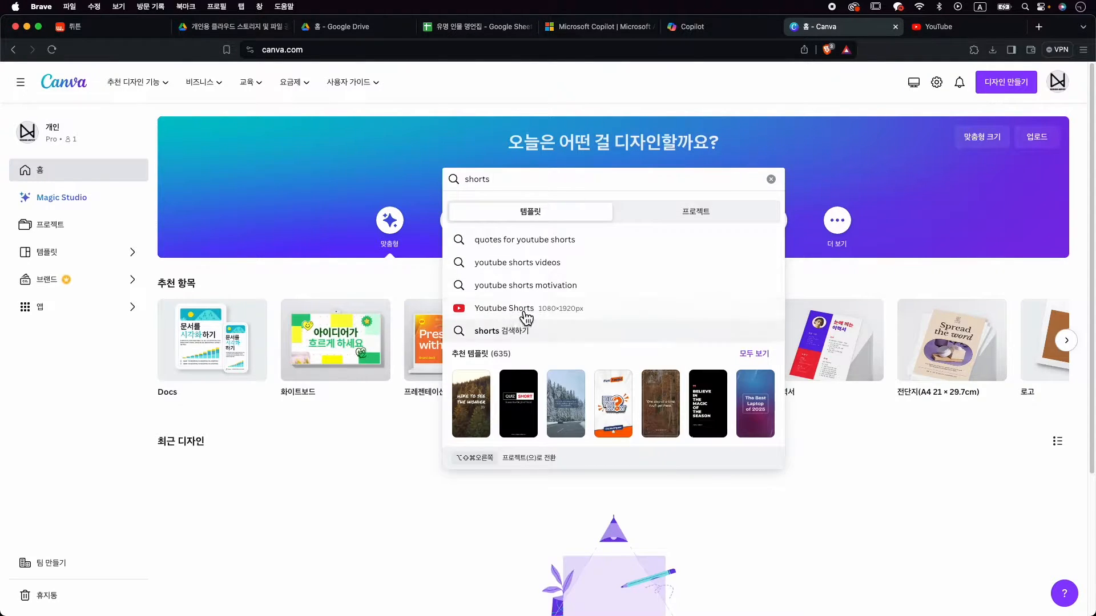
left_click(558, 321)
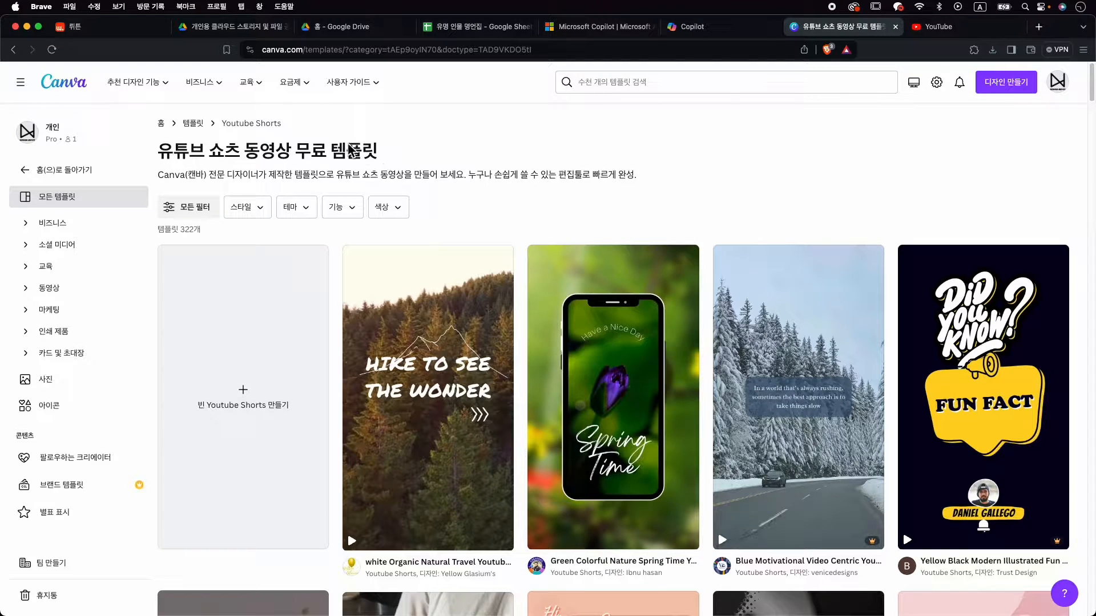
- Create a blank Youtube Shorts design from the template gallery
mouse_move(503, 291)
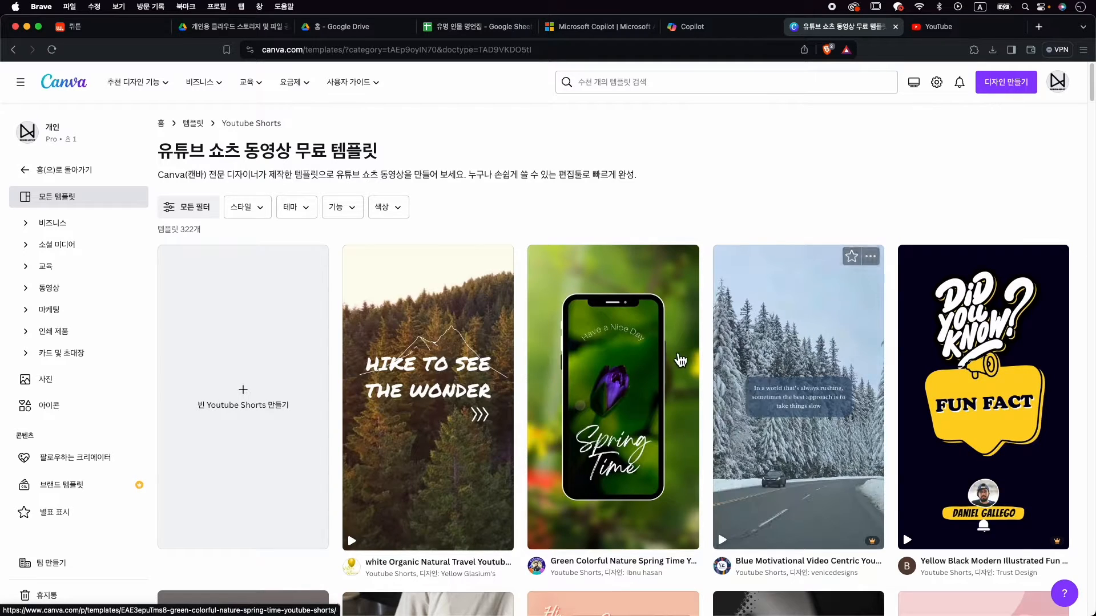
scroll(680, 360, "down", 1)
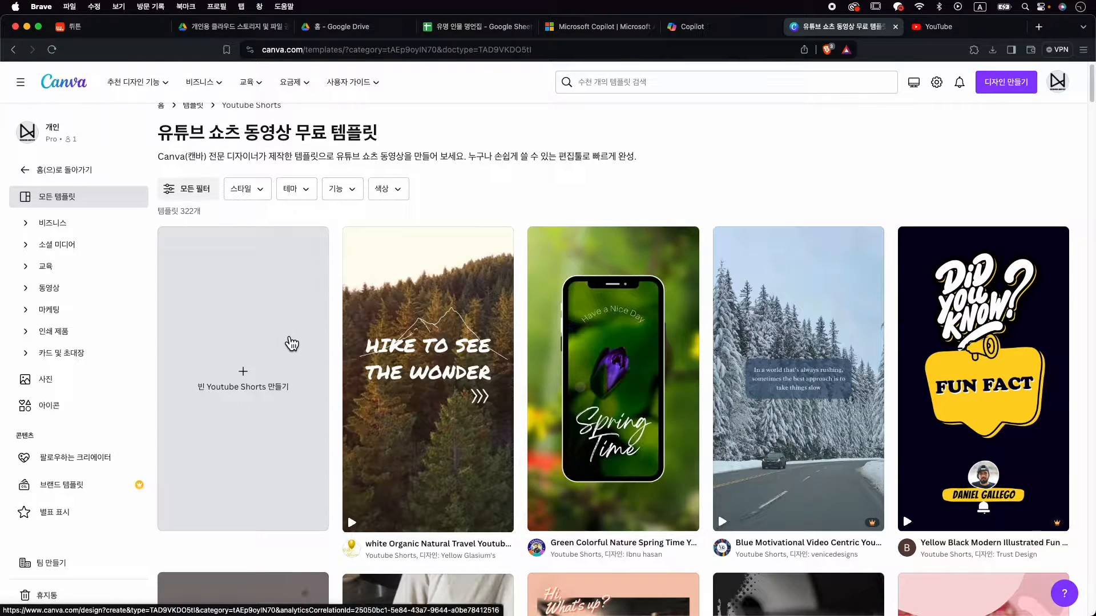
left_click(278, 346)
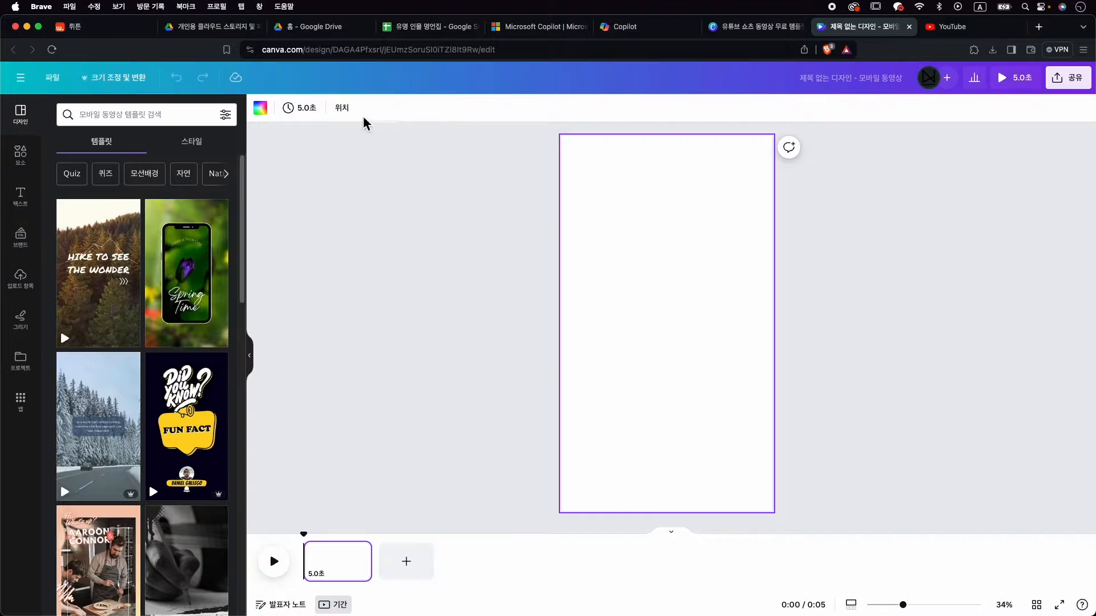
- Check the option to translate the templates page into Korean, and return to the blank Shorts design
left_click(759, 26)
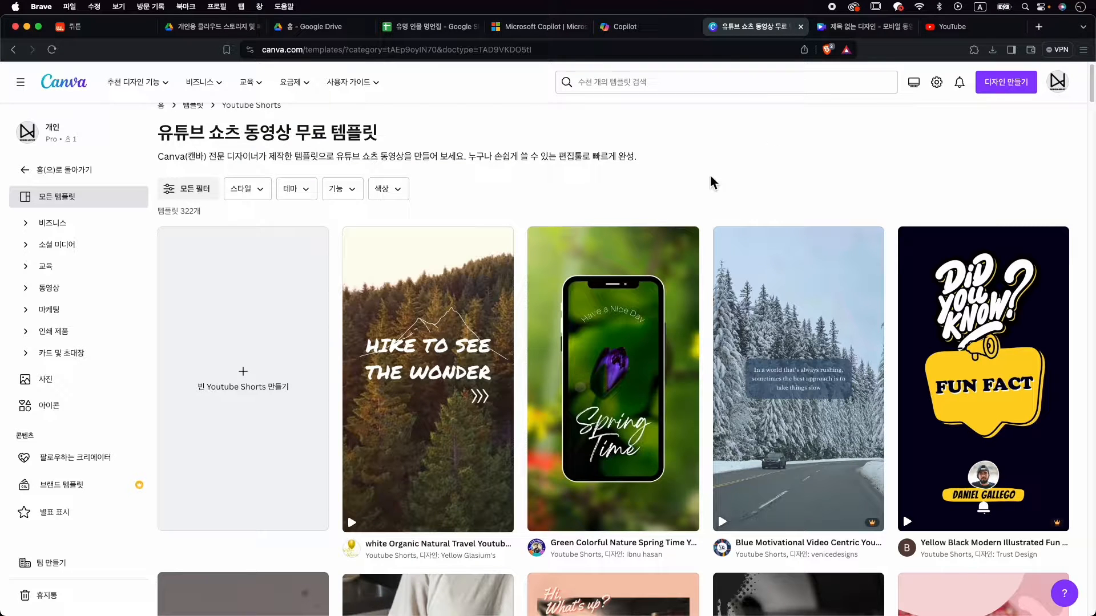
right_click(886, 129)
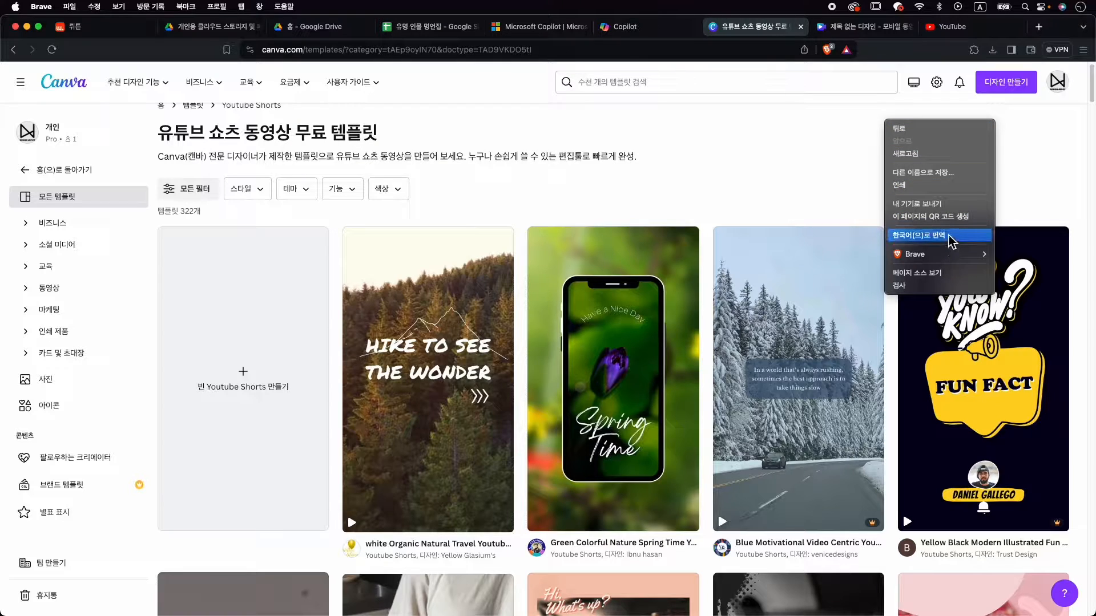
left_click(863, 33)
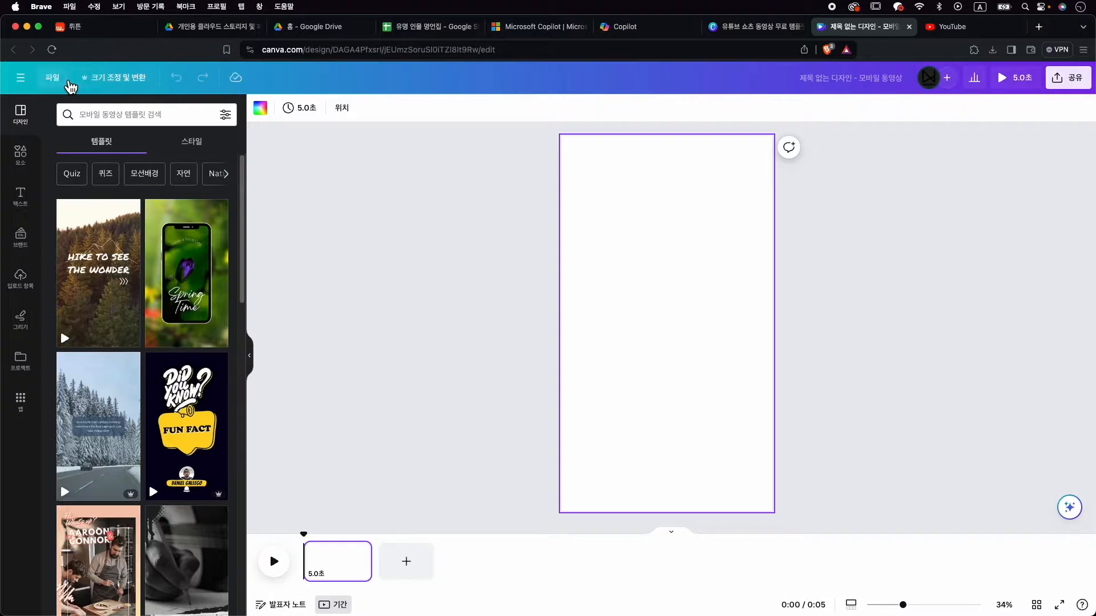
- Rename the blank Shorts design as "유튜브 숏츠 영상"
left_click(60, 86)
left_click(105, 112)
key("BackSpace")
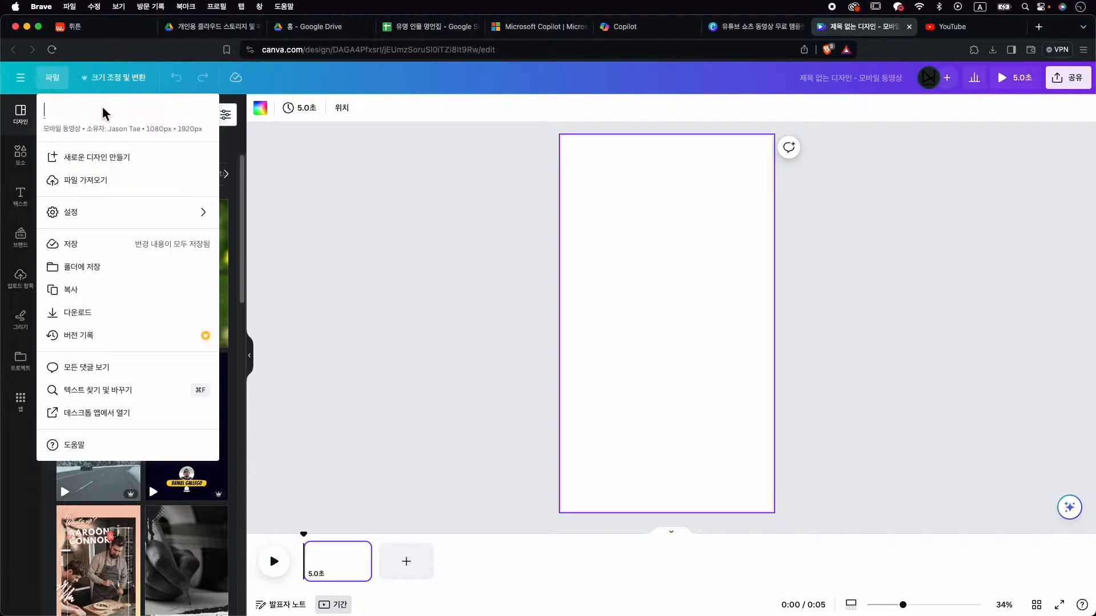
key("ctrl+space")
type("ㅇㅠ튜브 쇼ㅅ츠")
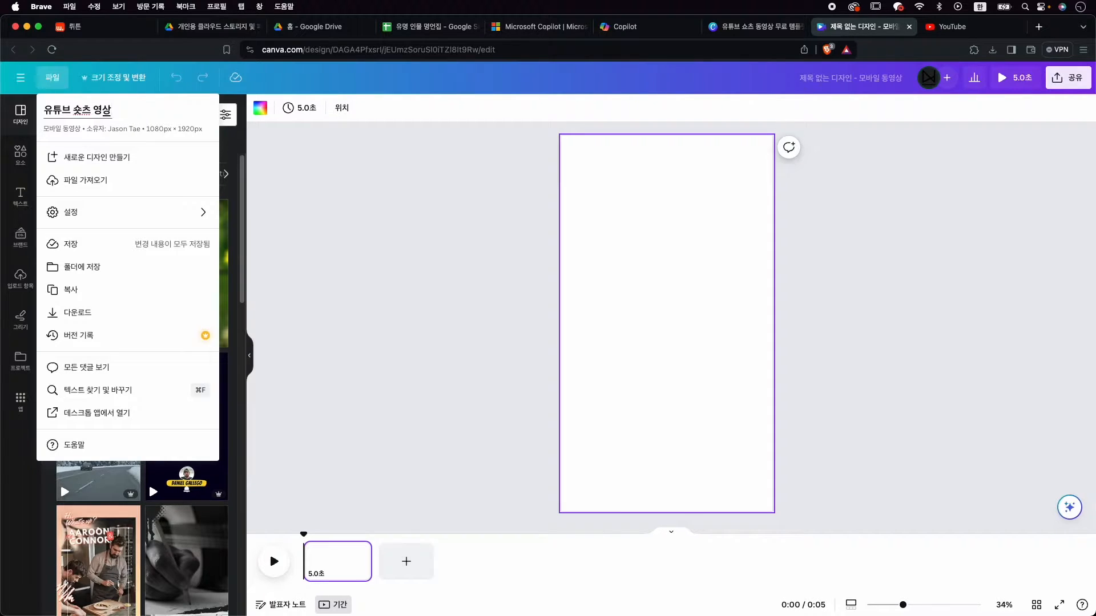
key("Return")
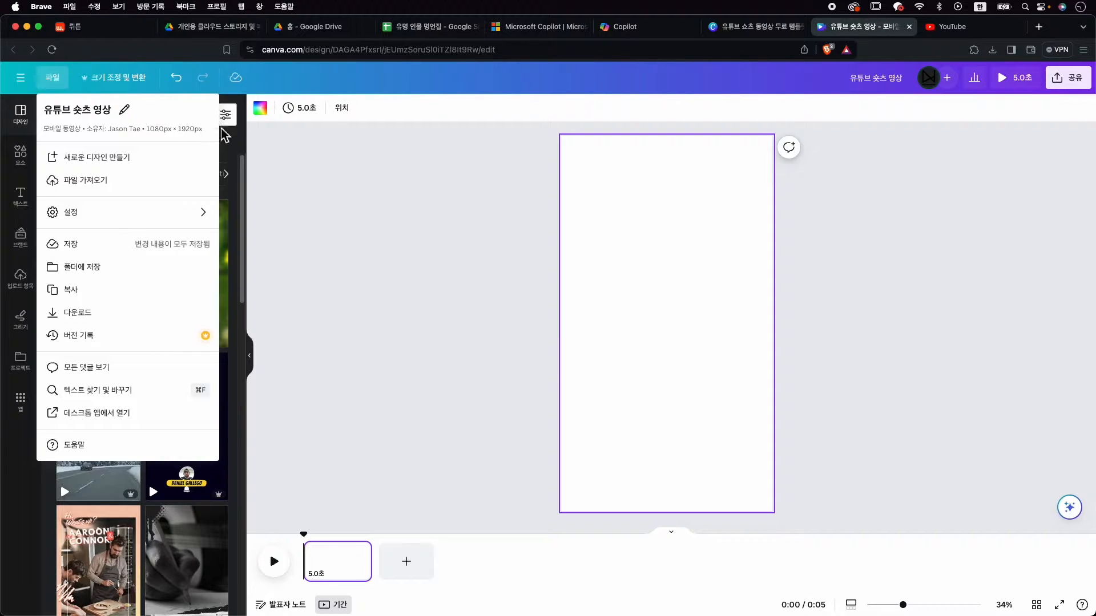
left_click(190, 91)
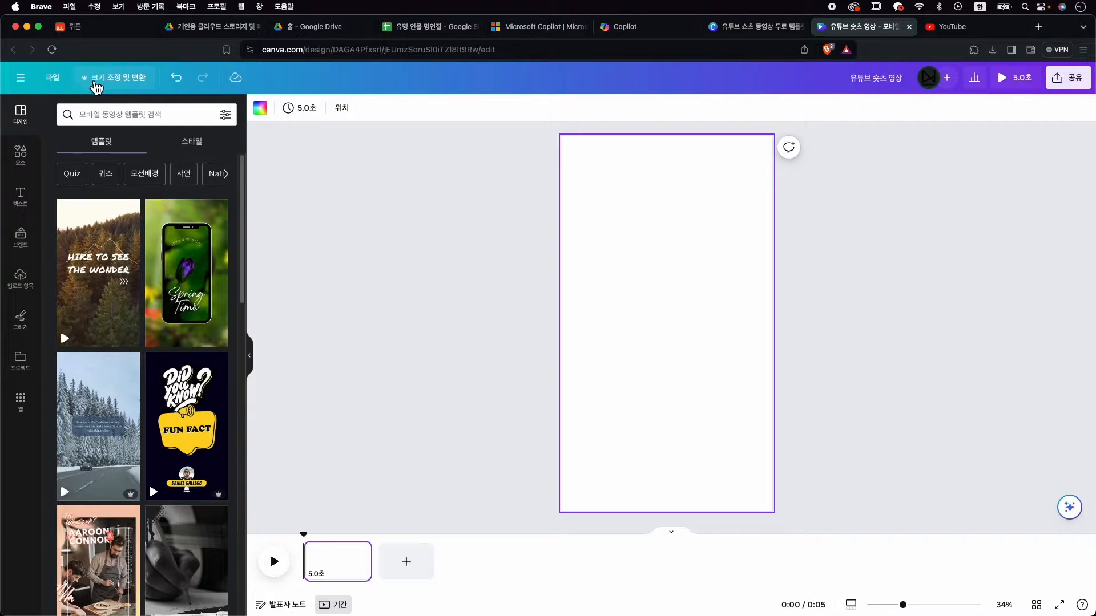
- Start the Canva Pro free trial from the free account's untitled design and proceed with the monthly ₩14,000 plan
mouse_move(180, 392)
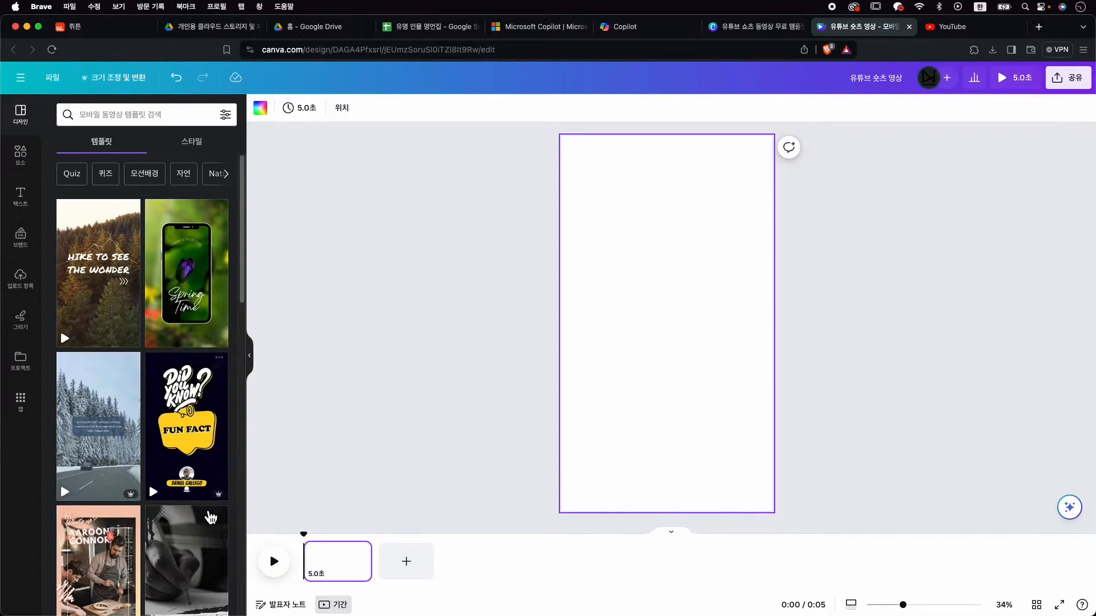
mouse_move(210, 517)
left_click(271, 194)
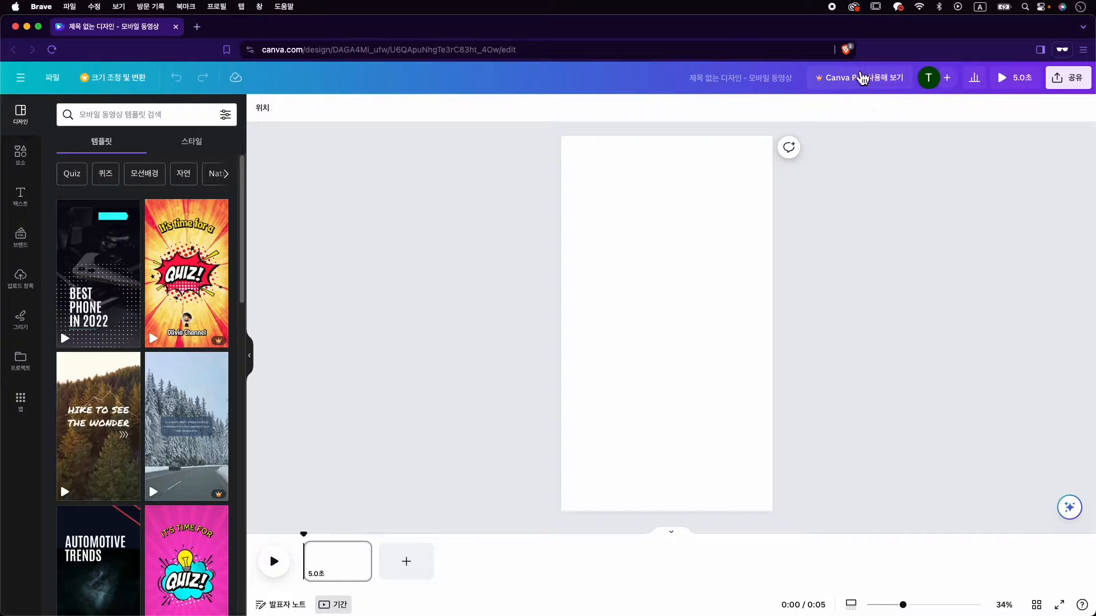
left_click(879, 84)
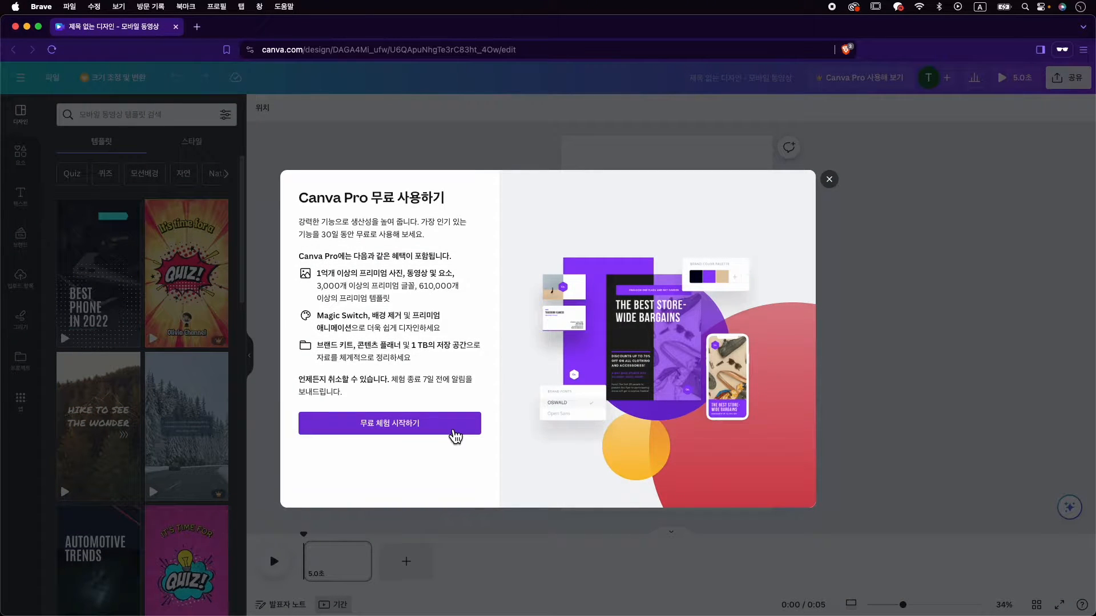
left_click(455, 436)
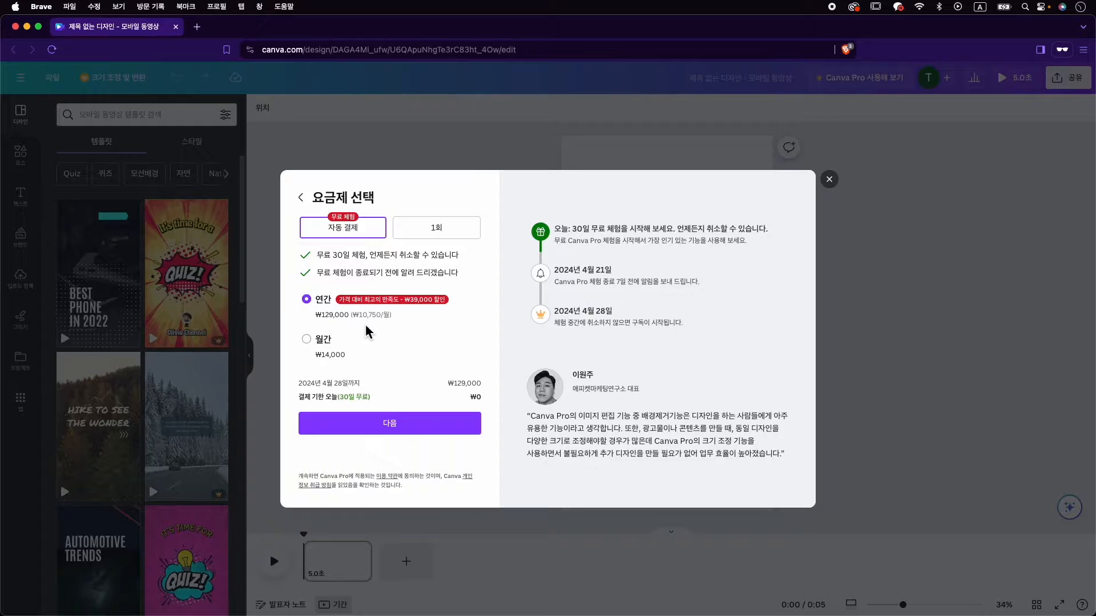
left_click(322, 343)
left_click(320, 341)
left_click(432, 425)
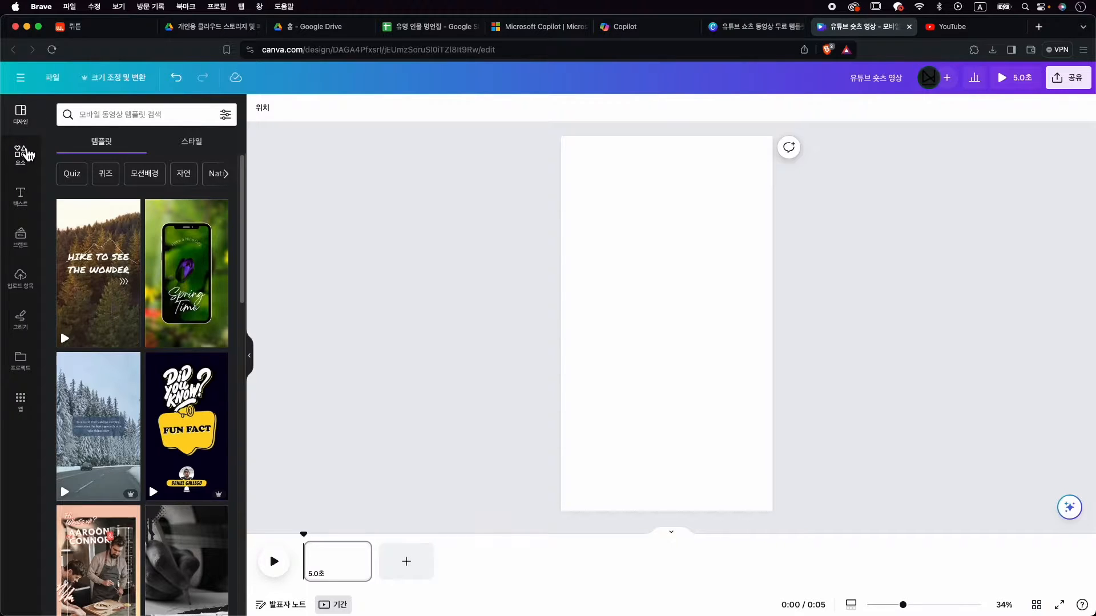
- Look through the editor's elements, text styles and brand kit for the "유튜브 숏츠 영상" design
left_click(21, 152)
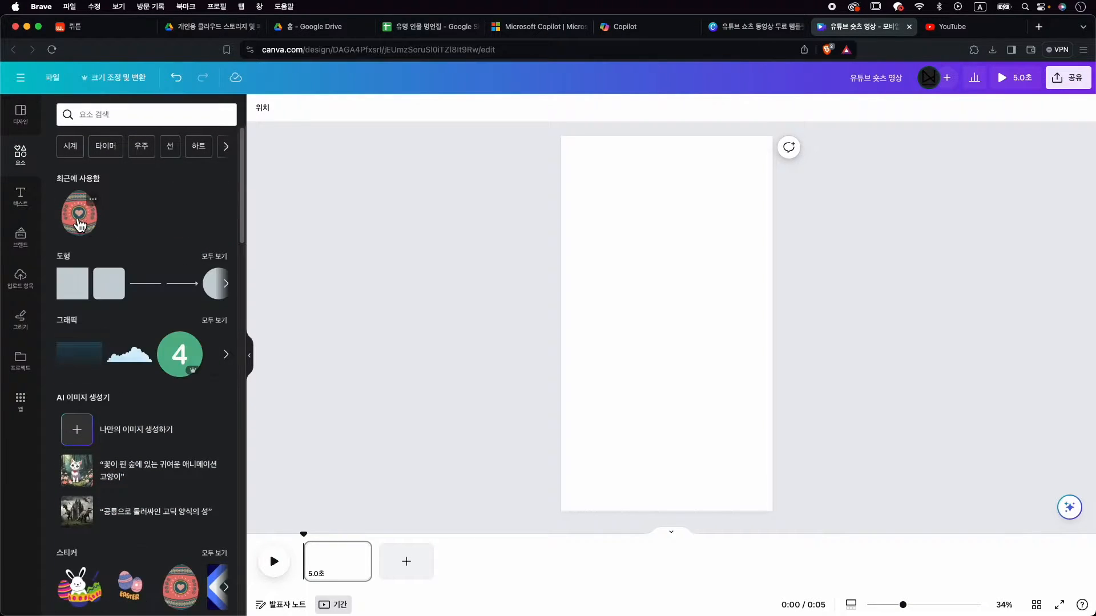
scroll(138, 309, "down", 5)
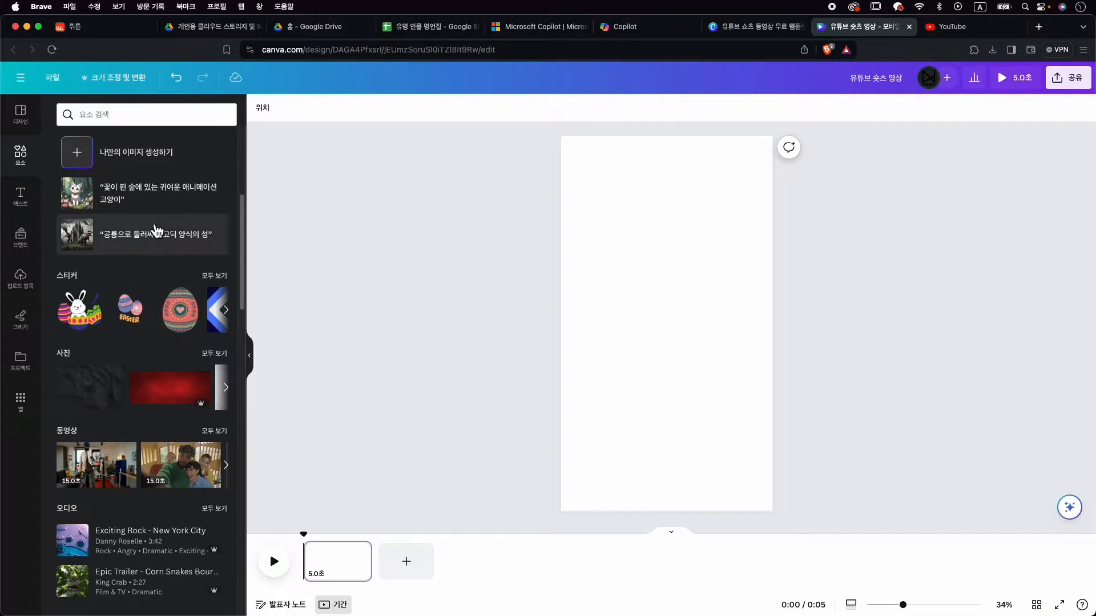
scroll(142, 457, "down", 7)
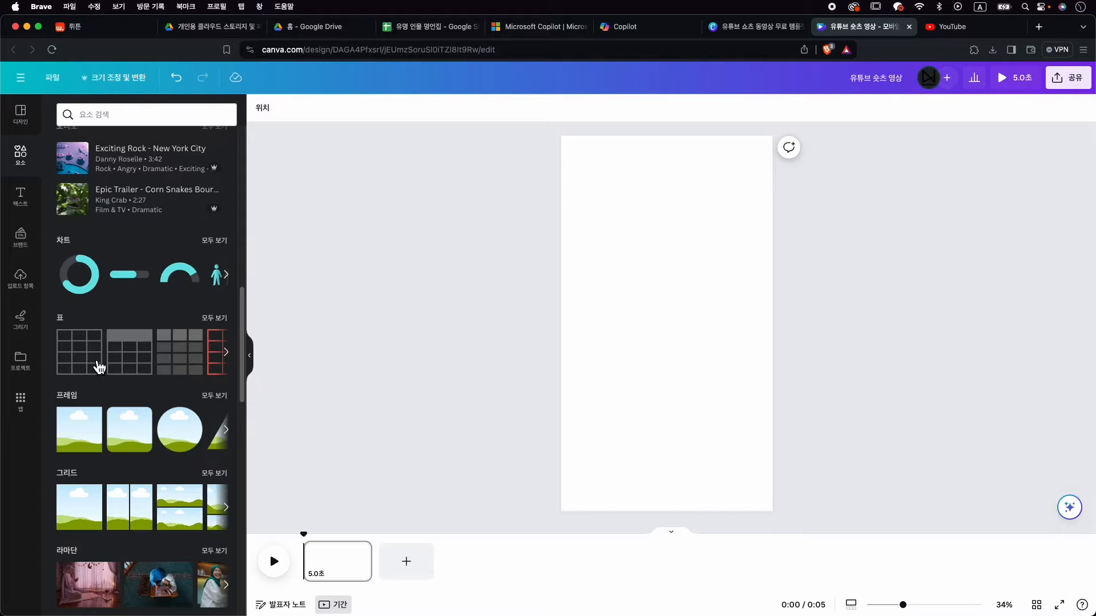
left_click(20, 197)
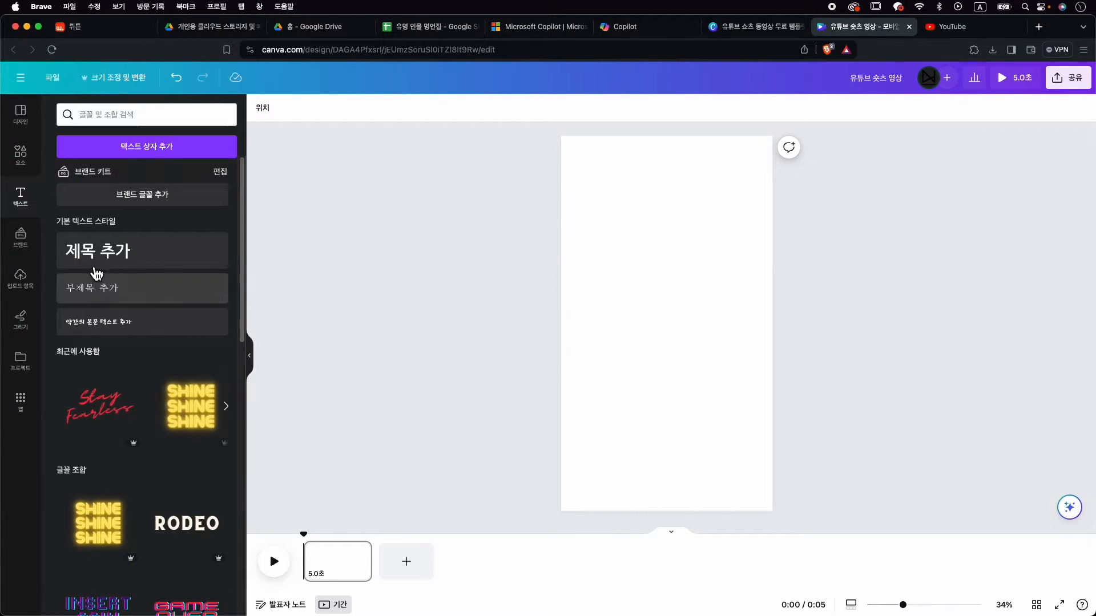
left_click(22, 239)
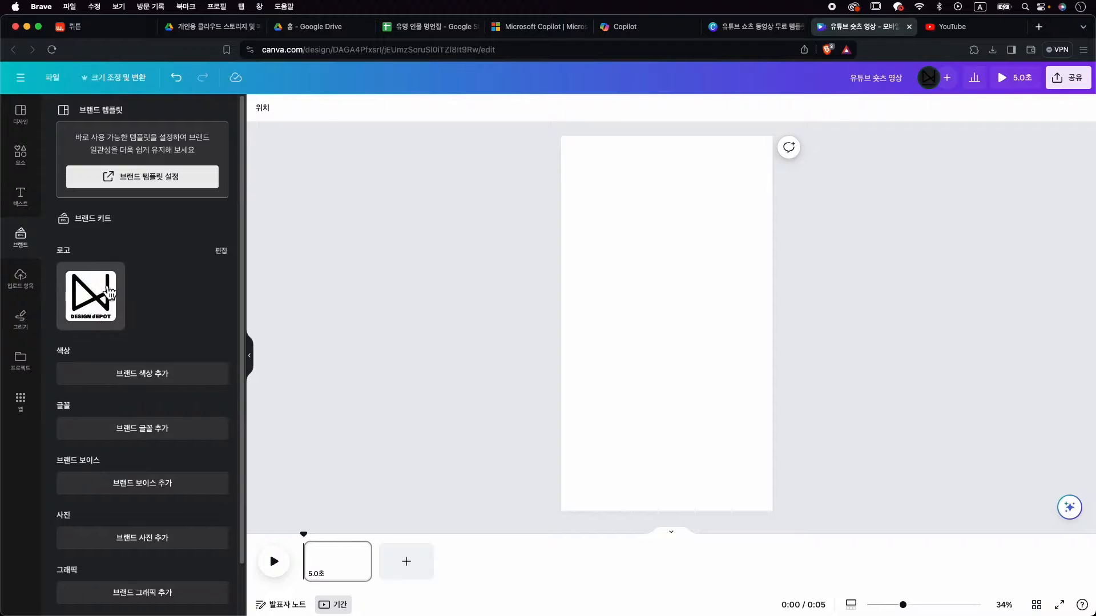
- Upload the five portrait JPG images from the Downloads folder in Finder to the design's uploads
left_click(26, 281)
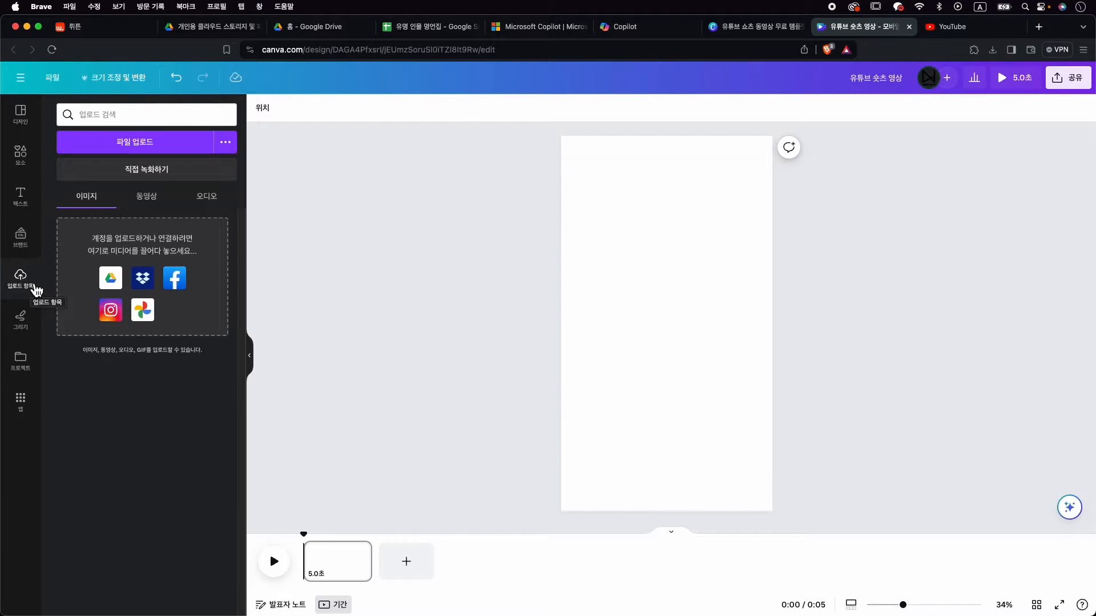
key("super+Tab")
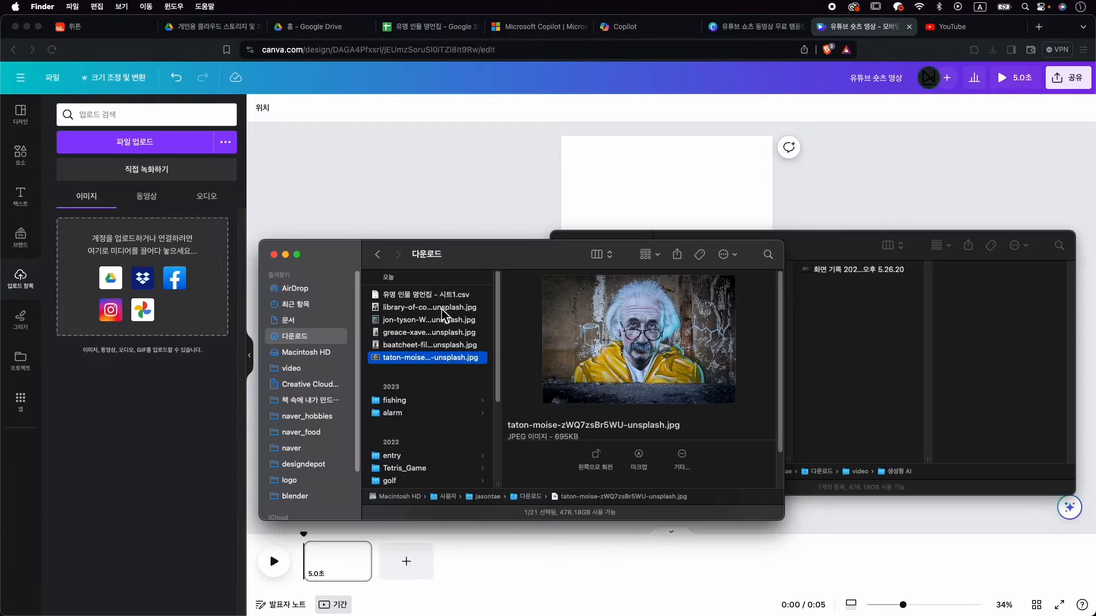
left_click(442, 310, "shift")
left_click_drag(437, 345, 155, 281)
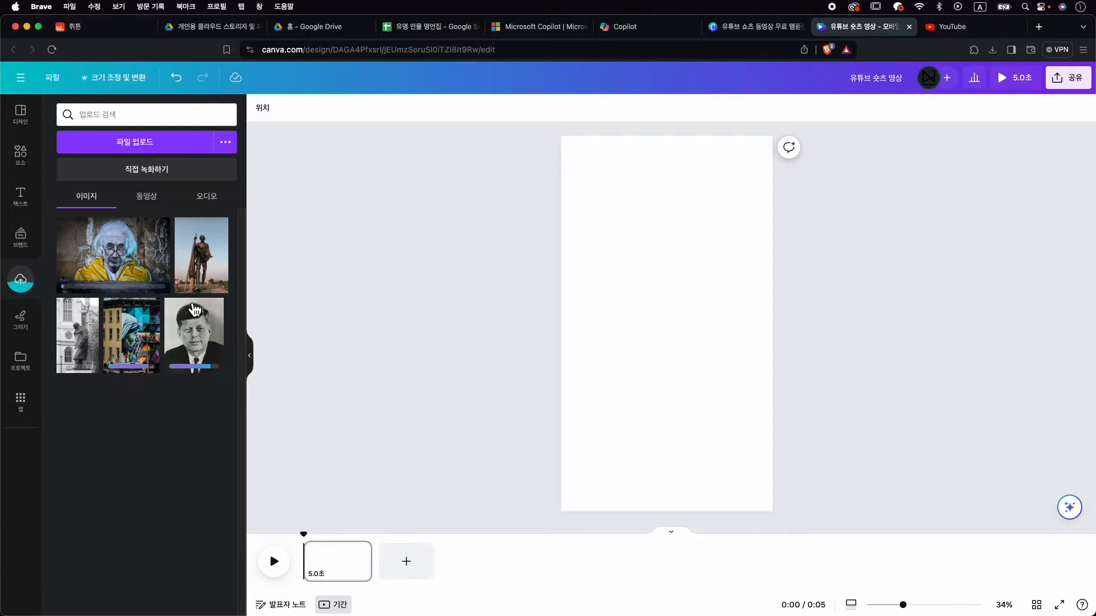
- Look through the editor's drawing tools, saved projects and available apps for the bulk creation feature
left_click(21, 320)
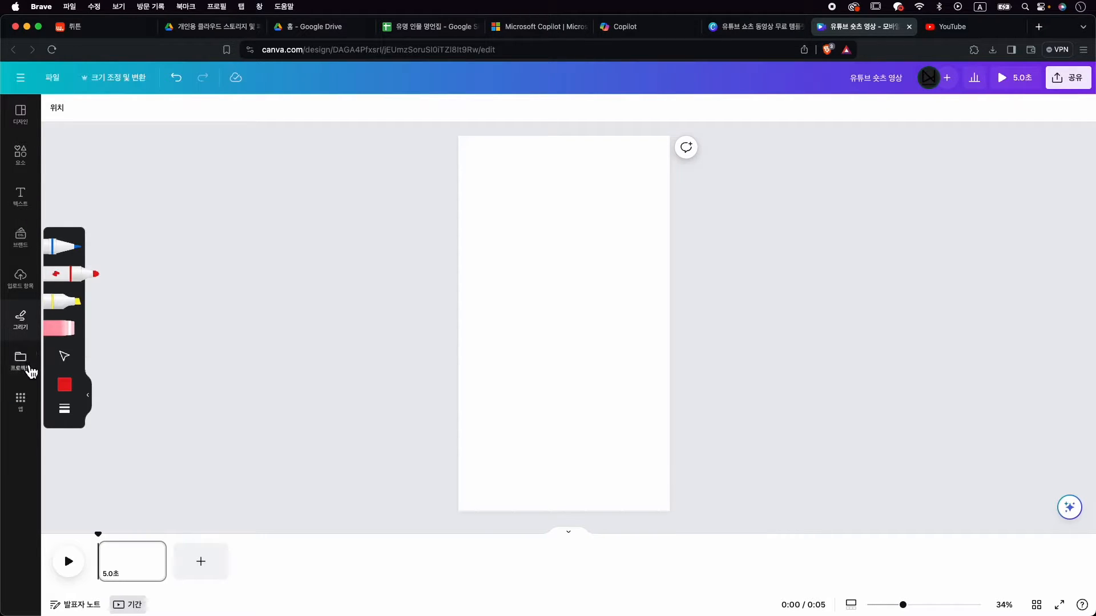
left_click(30, 372)
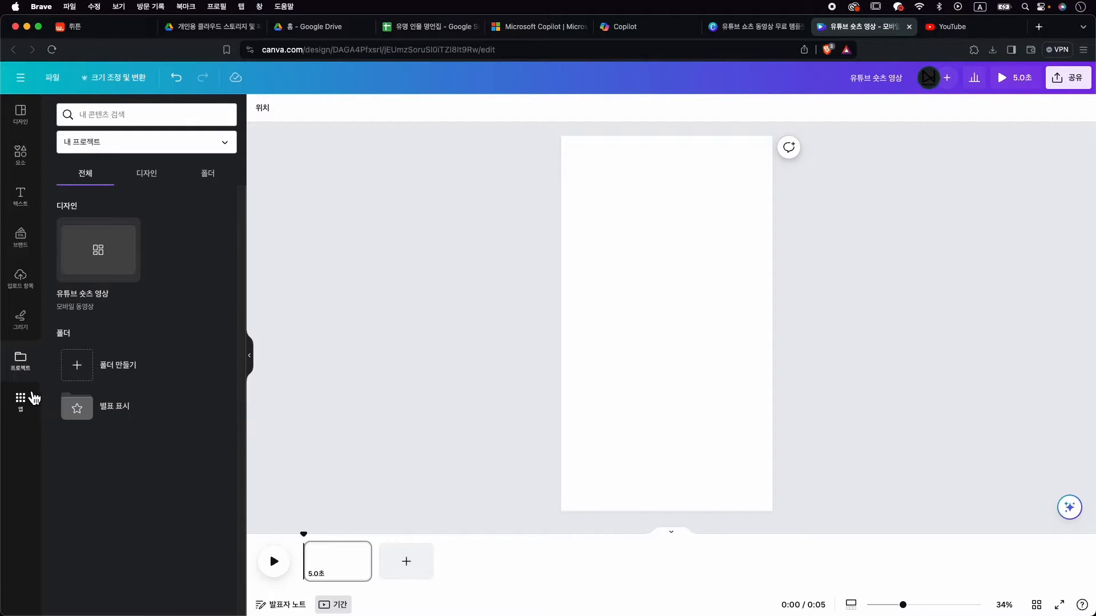
left_click(29, 416)
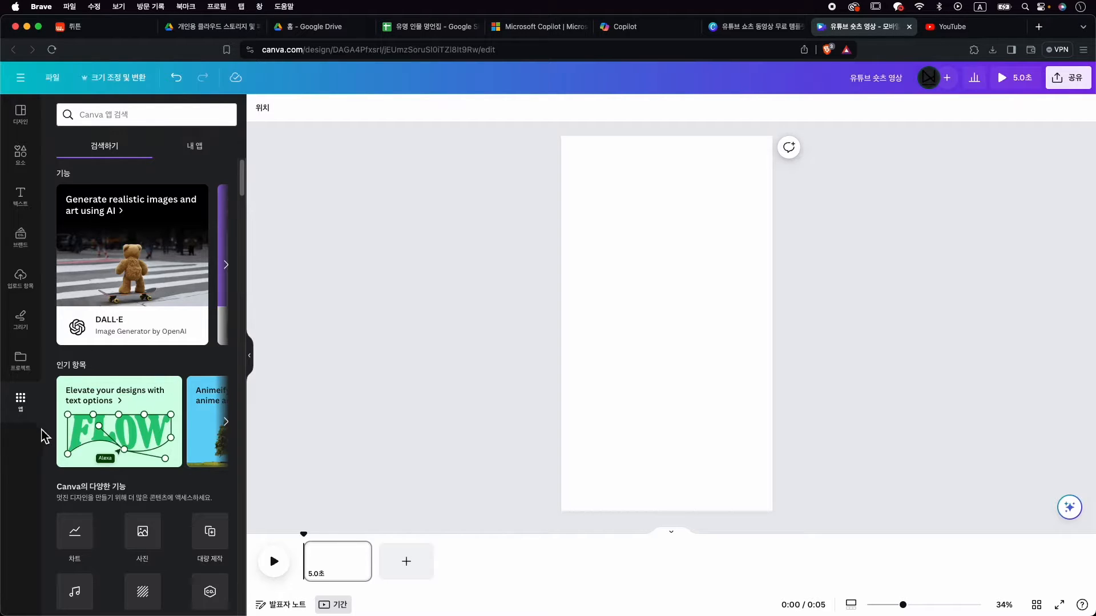
scroll(132, 445, "down", 1)
scroll(132, 447, "down", 2)
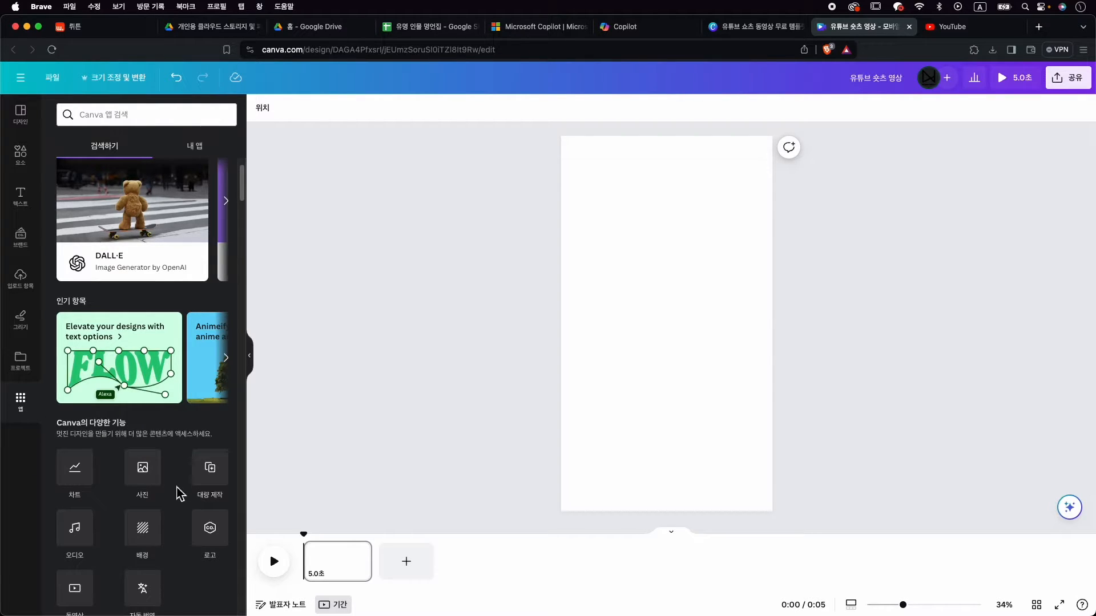
scroll(179, 465, "down", 4)
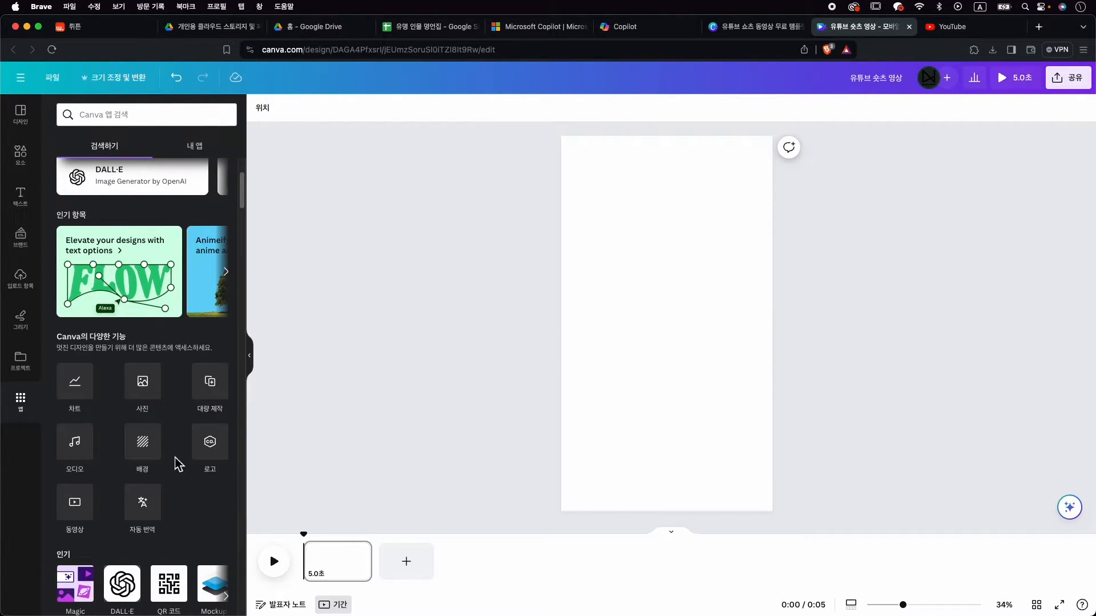
- Open the 대량 제작 (bulk create) feature from the apps, remove it from the editor and open it again
left_click(220, 392)
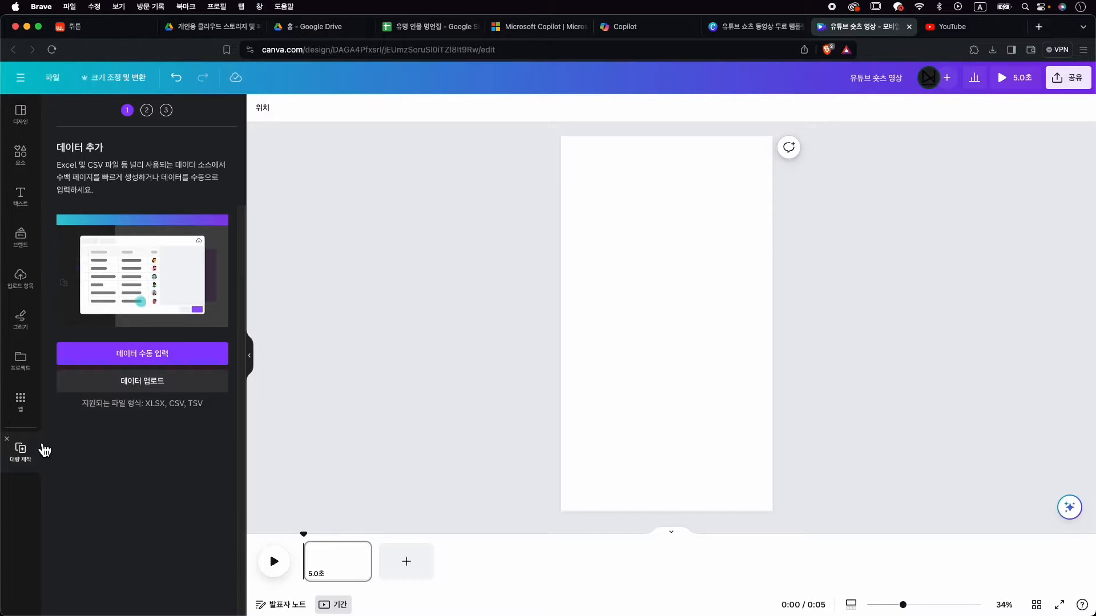
left_click(7, 438)
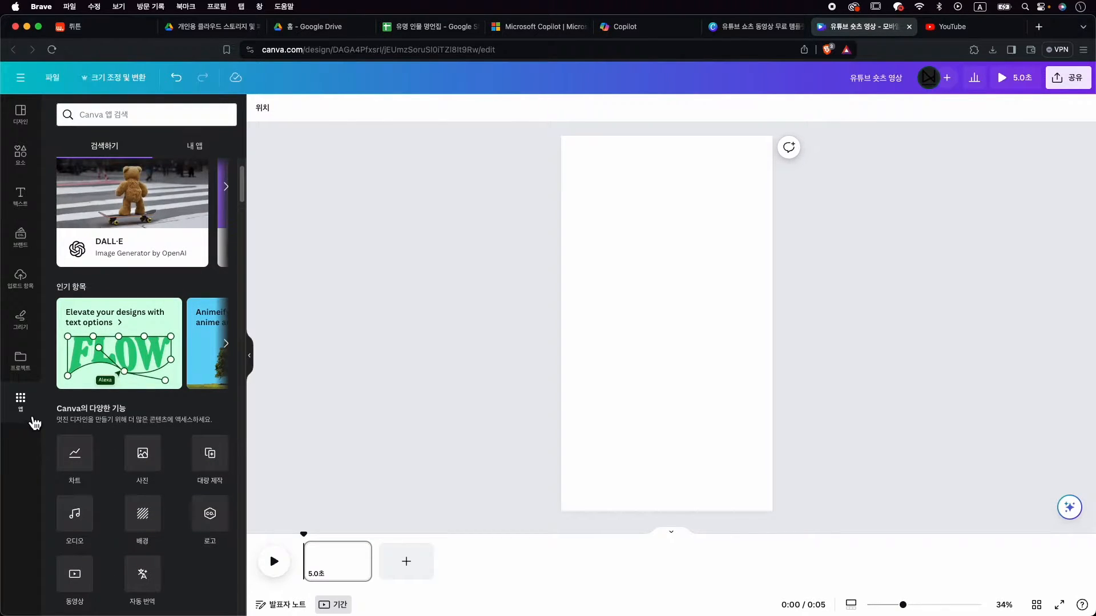
left_click(223, 465)
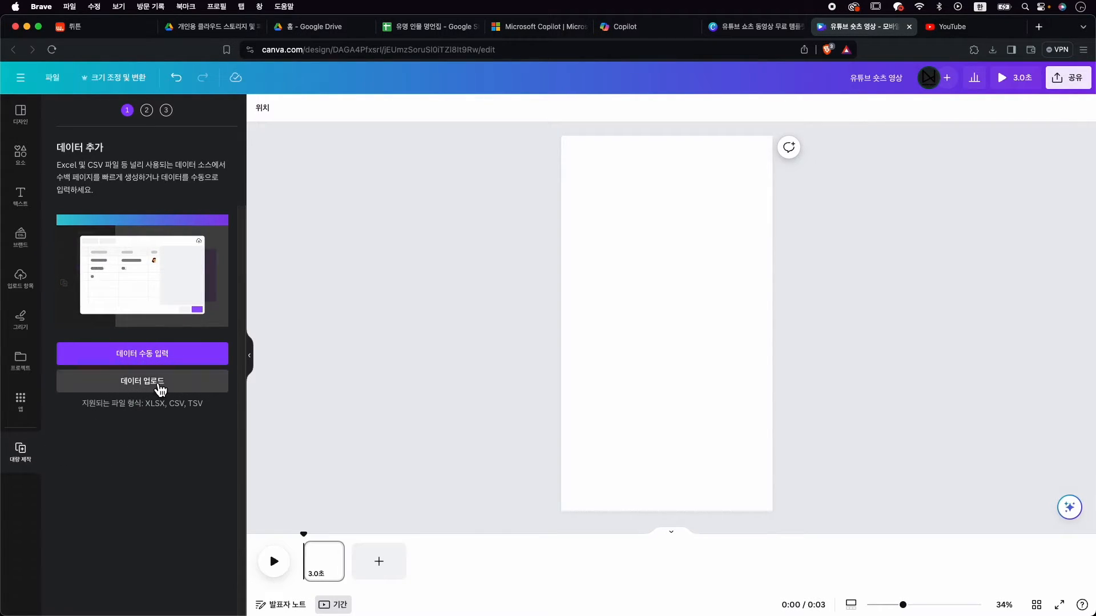
- Try manual data entry in bulk create with the 인물 and 명언 table copied from the wrtn chat, and return to the data source choice
left_click(180, 362)
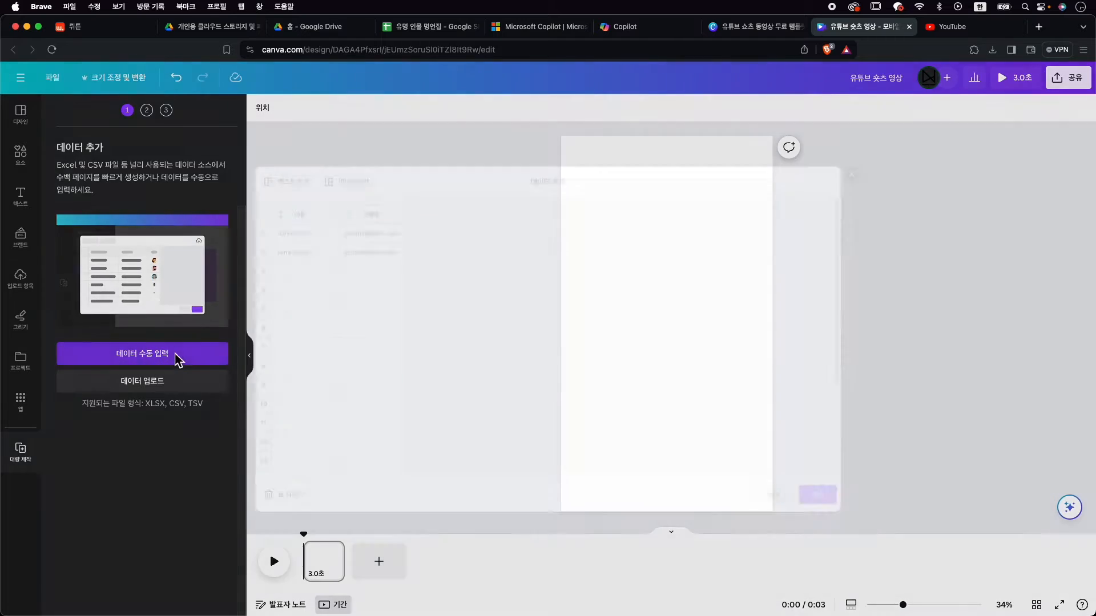
left_click(101, 32)
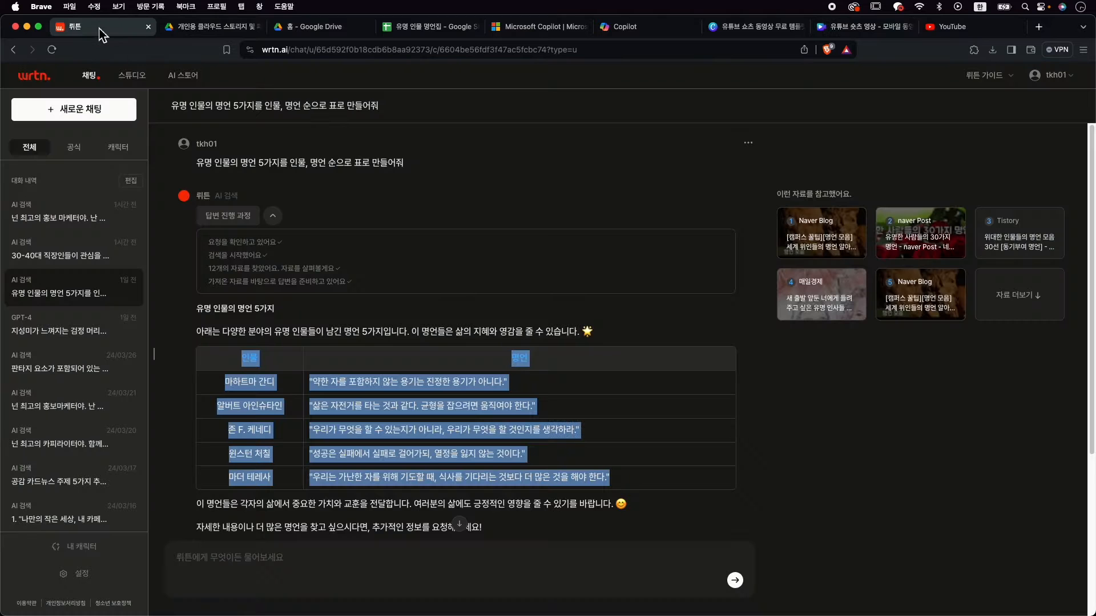
right_click(394, 383)
left_click(440, 413)
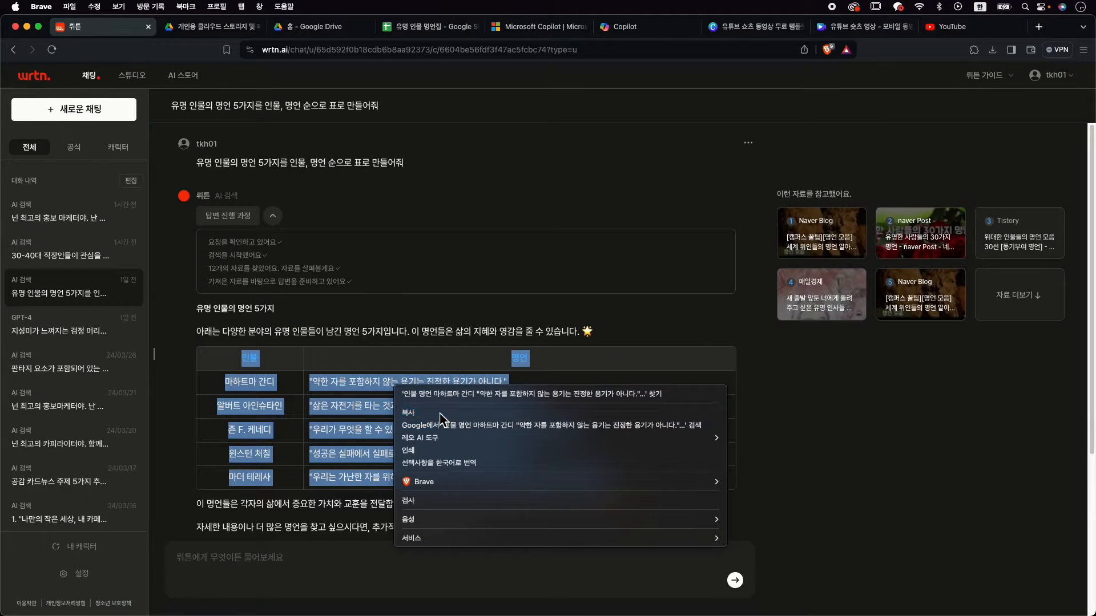
left_click(859, 31)
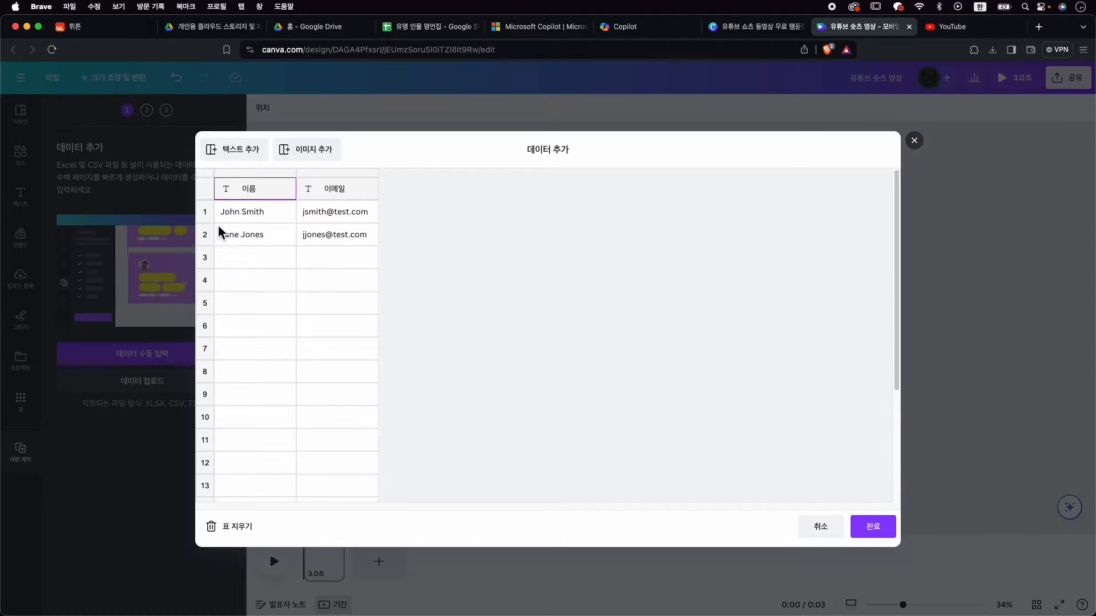
key("super+v")
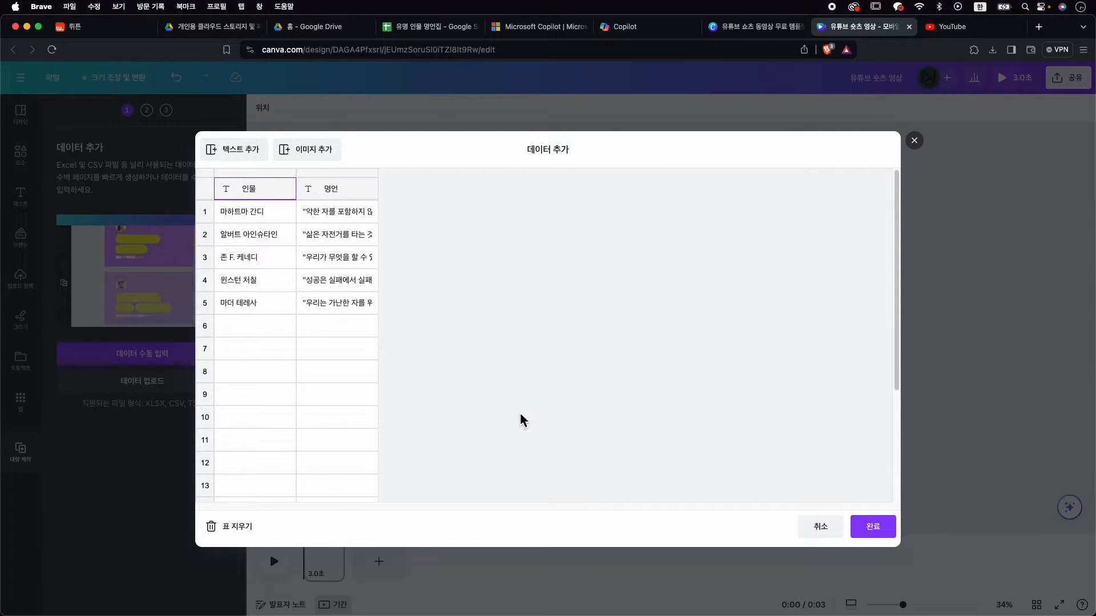
left_click(871, 528)
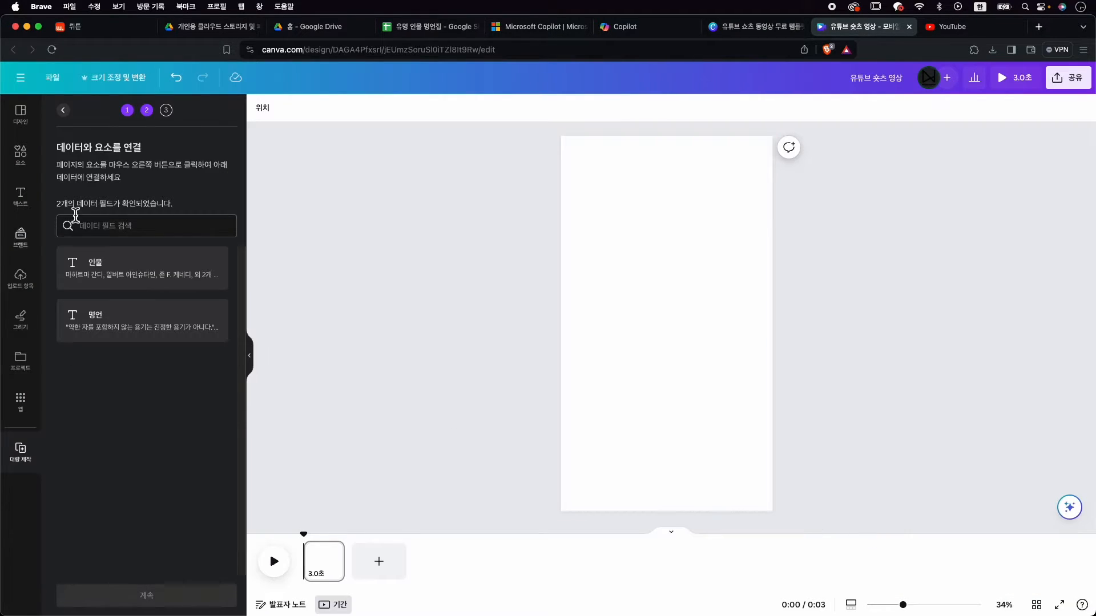
left_click(63, 109)
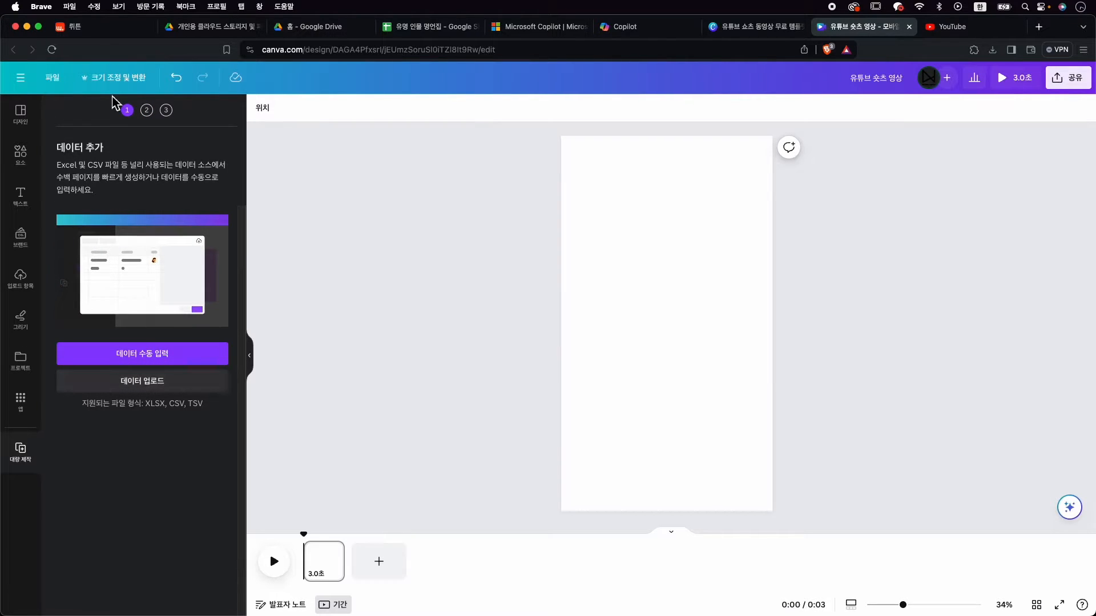
- Review the quotes table in the wrtn chat and the 유명 인물 명언집 Google Sheet, and return to the Canva design
left_click(73, 26)
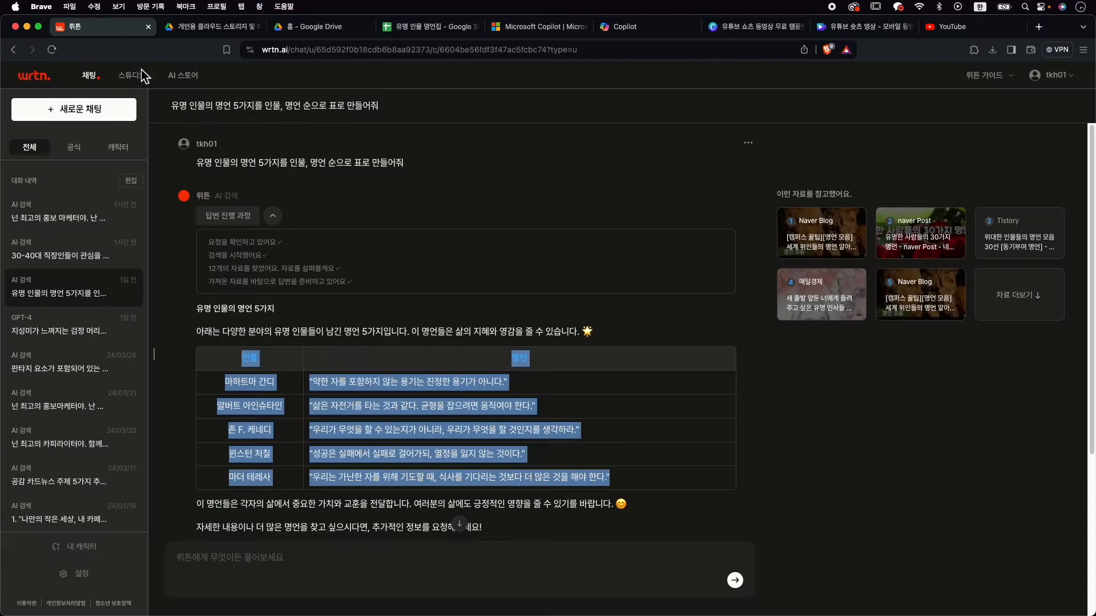
left_click(255, 398)
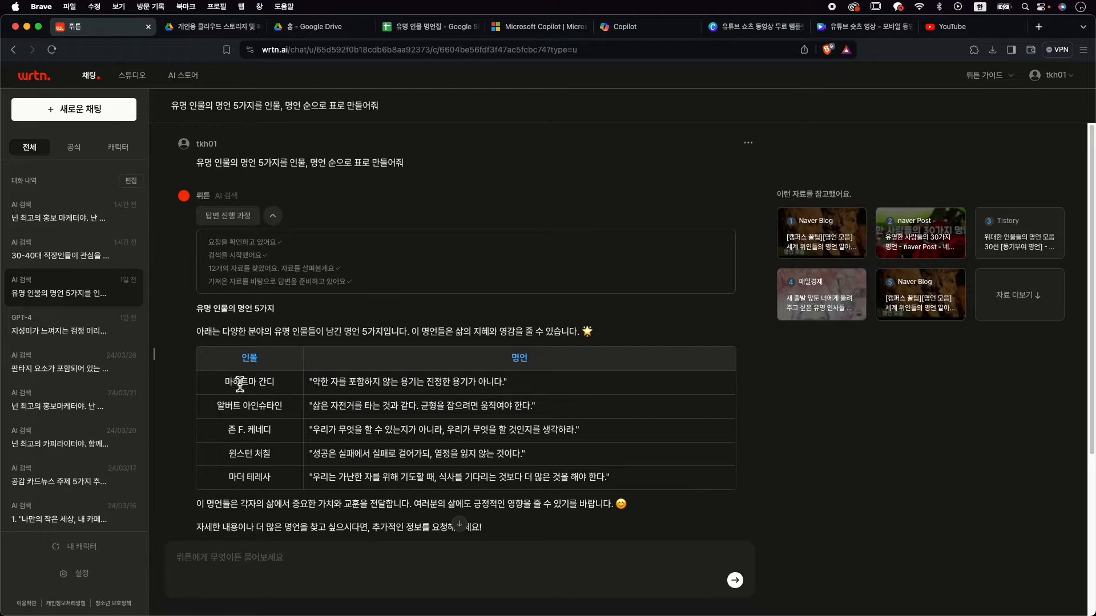
left_click_drag(239, 385, 622, 458)
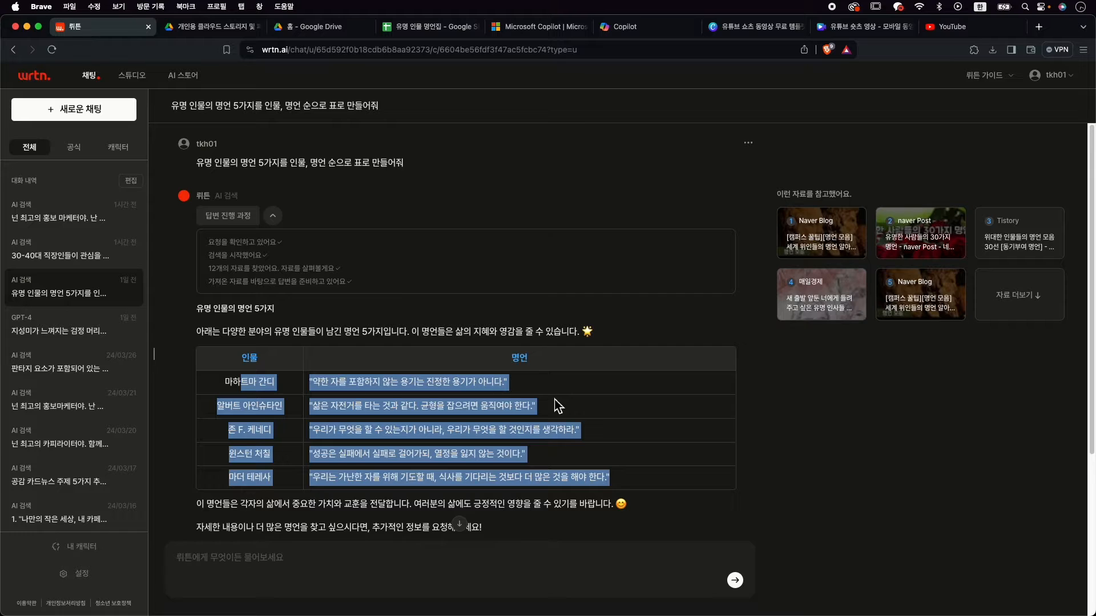
left_click(840, 27)
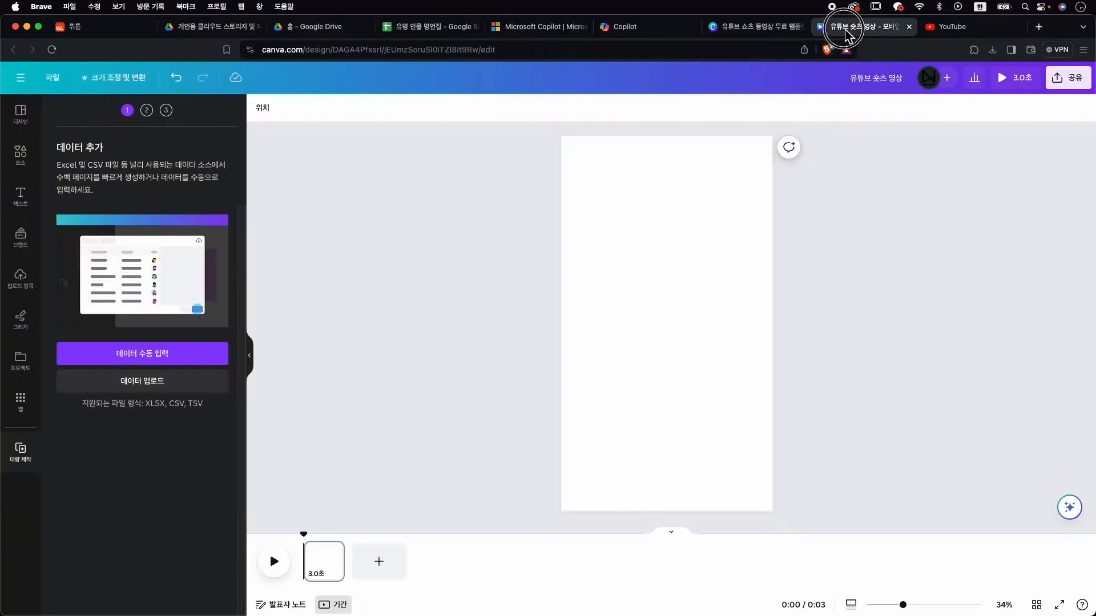
left_click(436, 27)
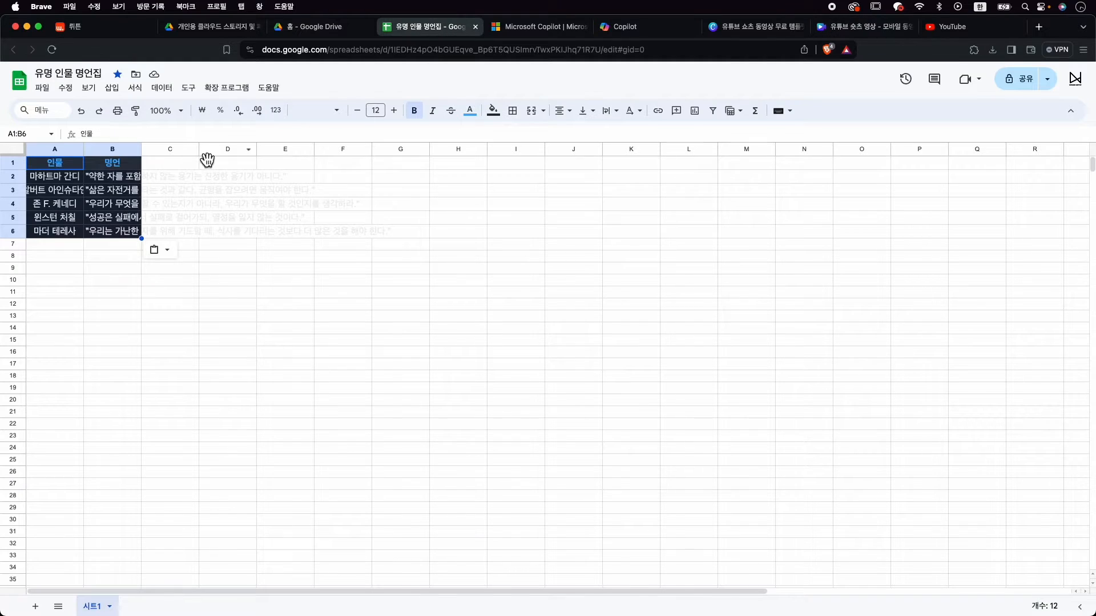
left_click(867, 27)
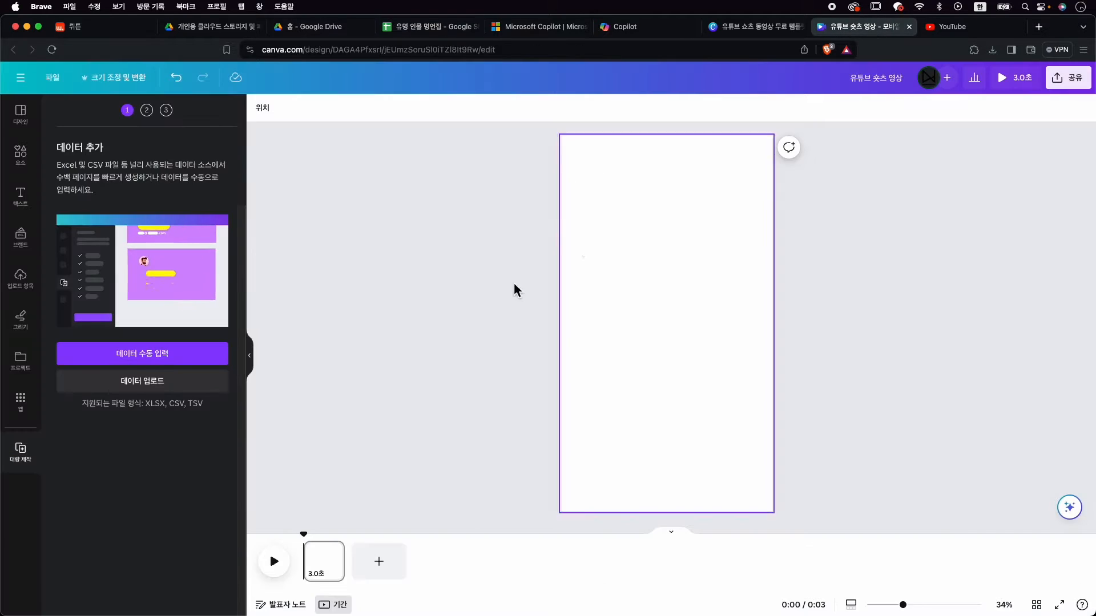
- Upload "유명 인물 명언집 - 시트1.csv" from the Downloads folder as the bulk create data
left_click(174, 393)
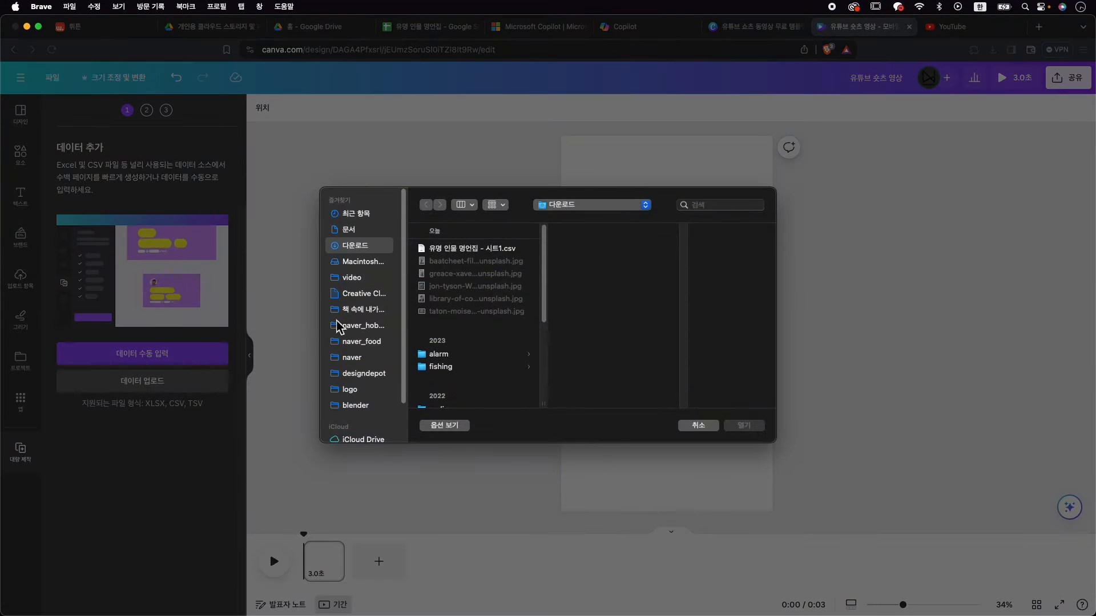
left_click(476, 250)
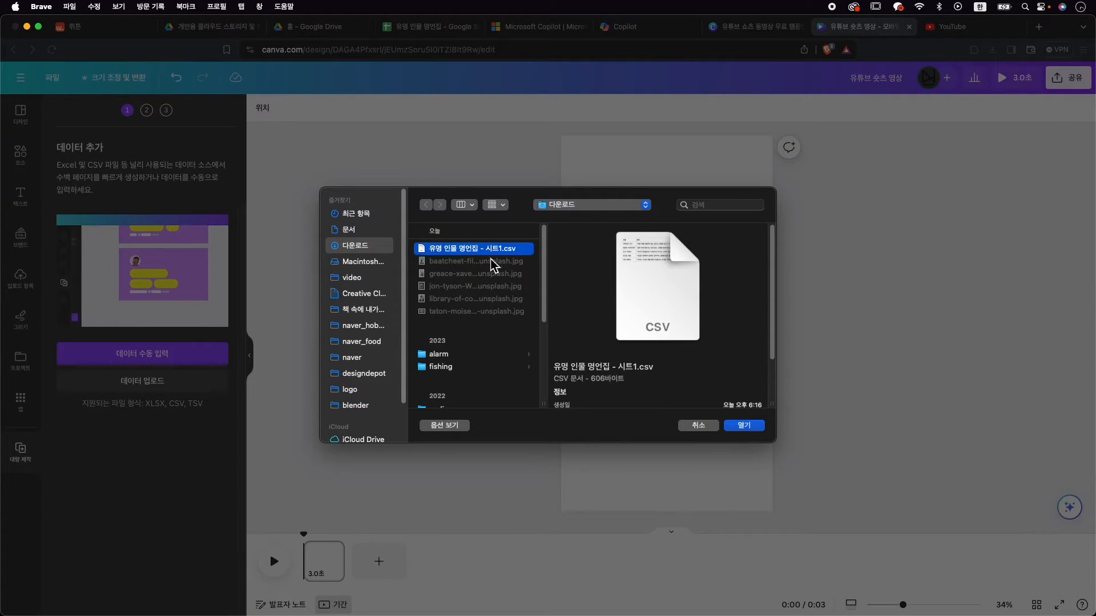
left_click(753, 427)
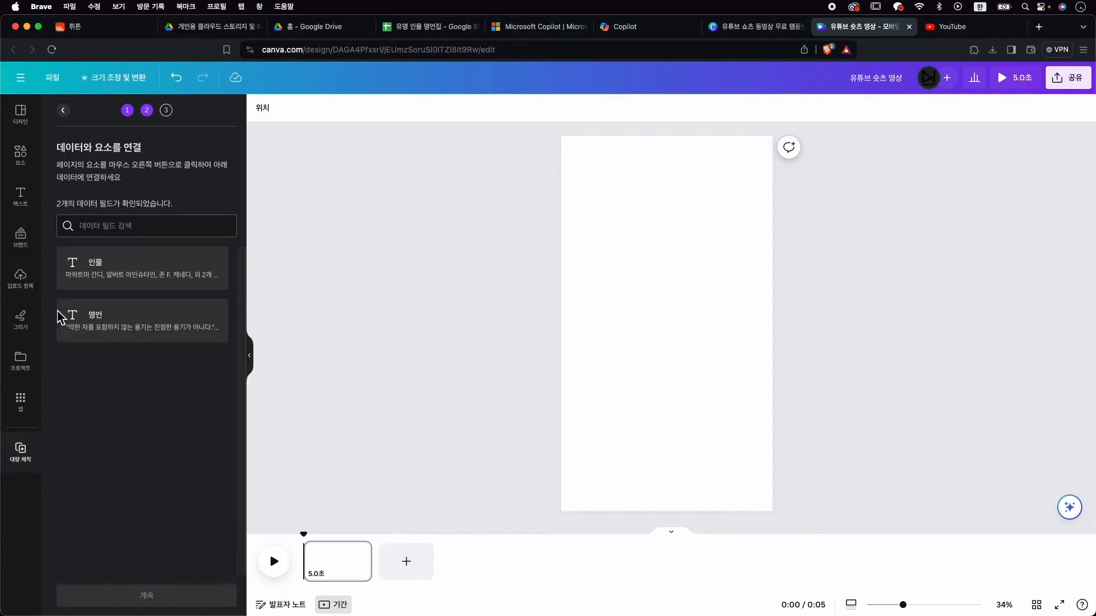
- Place the uploaded Gandhi statue photo on the blank page and scale it down slightly, centred on the page
left_click(21, 278)
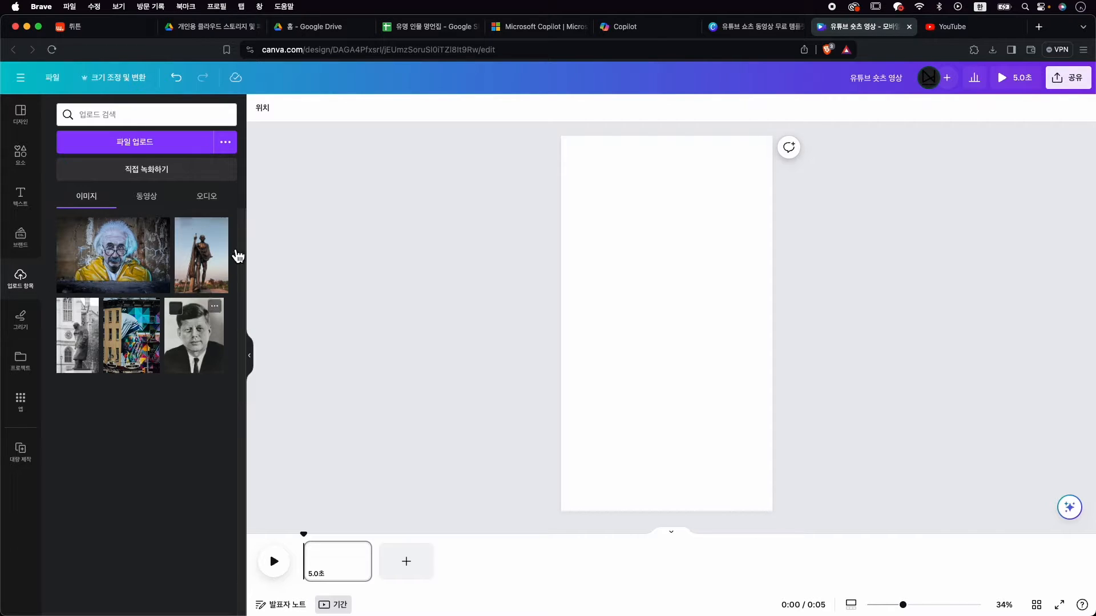
left_click_drag(216, 254, 670, 299)
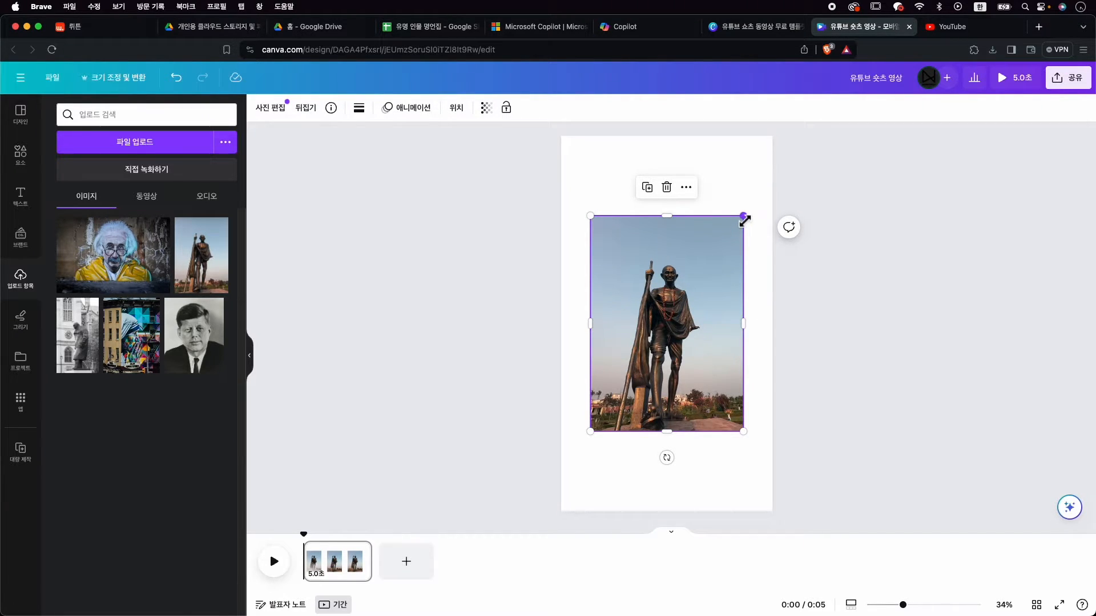
mouse_move(743, 217)
left_mouse_down()
mouse_move(763, 203)
mouse_move(731, 239)
mouse_move(747, 216)
mouse_move(732, 237)
mouse_move(736, 227)
left_mouse_up()
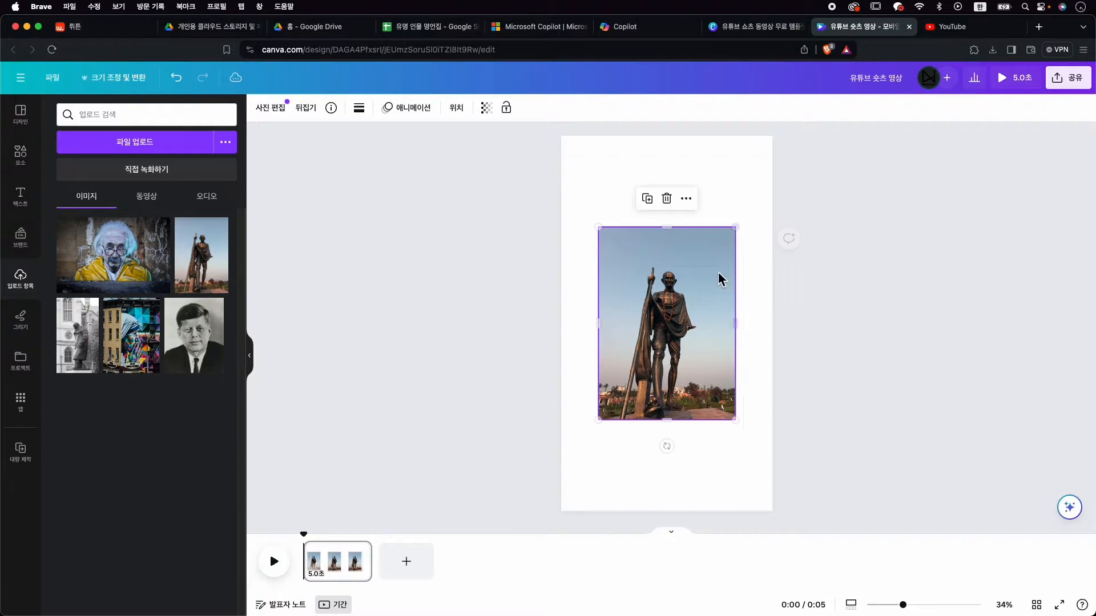
left_click_drag(687, 283, 688, 286)
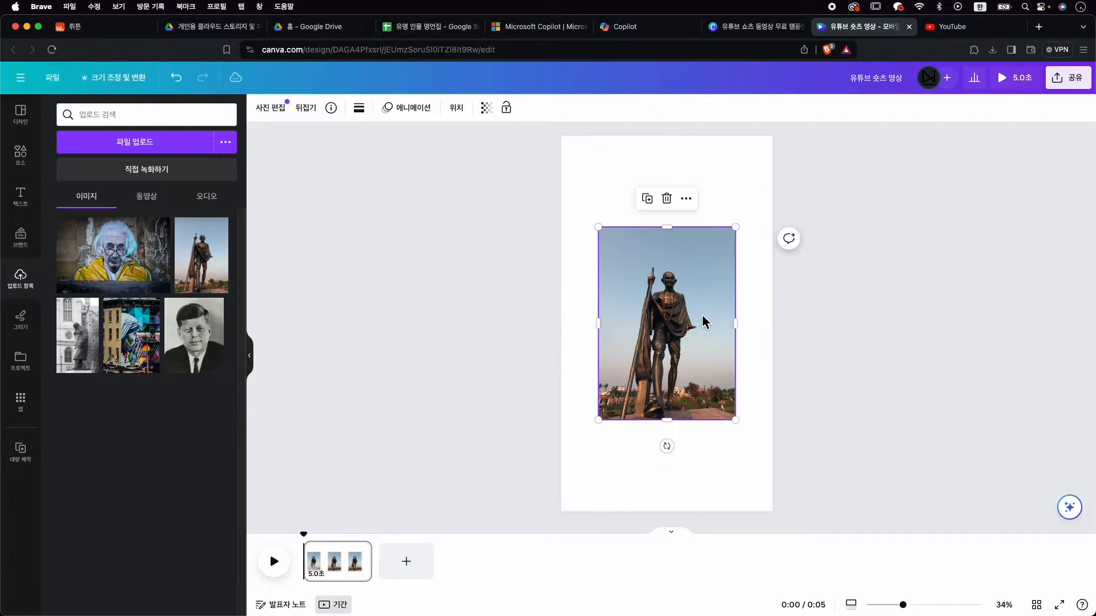
left_click_drag(704, 323, 701, 315)
- Crop the Gandhi photo within its frame by enlarging and repositioning the image so the statue fills more of it
double_click(680, 314)
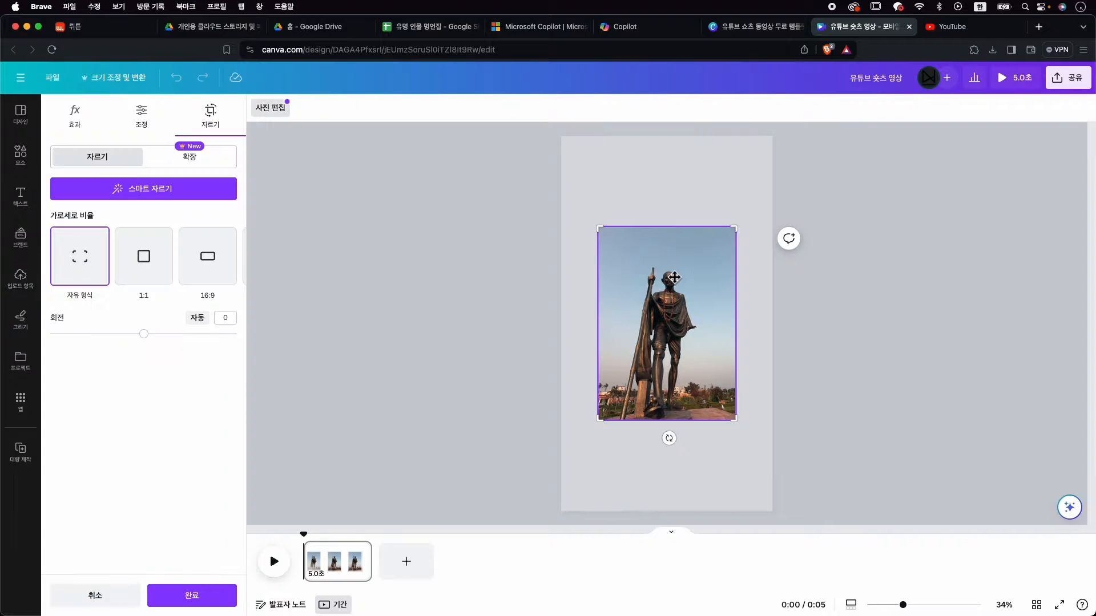
mouse_move(738, 231)
left_mouse_down()
mouse_move(795, 181)
mouse_move(725, 228)
left_mouse_up()
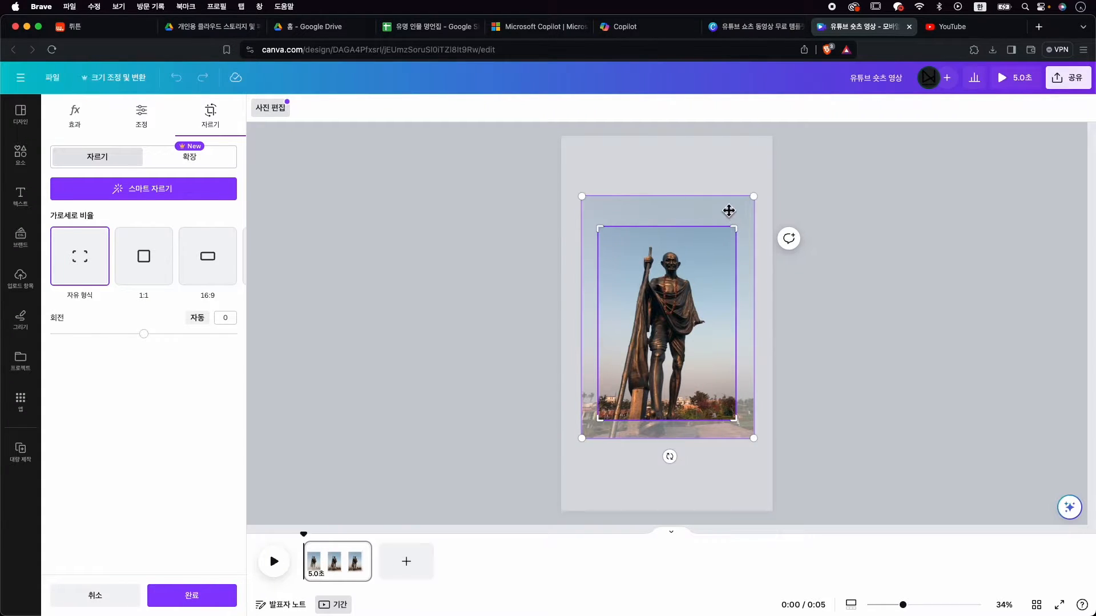
left_click_drag(728, 211, 729, 216)
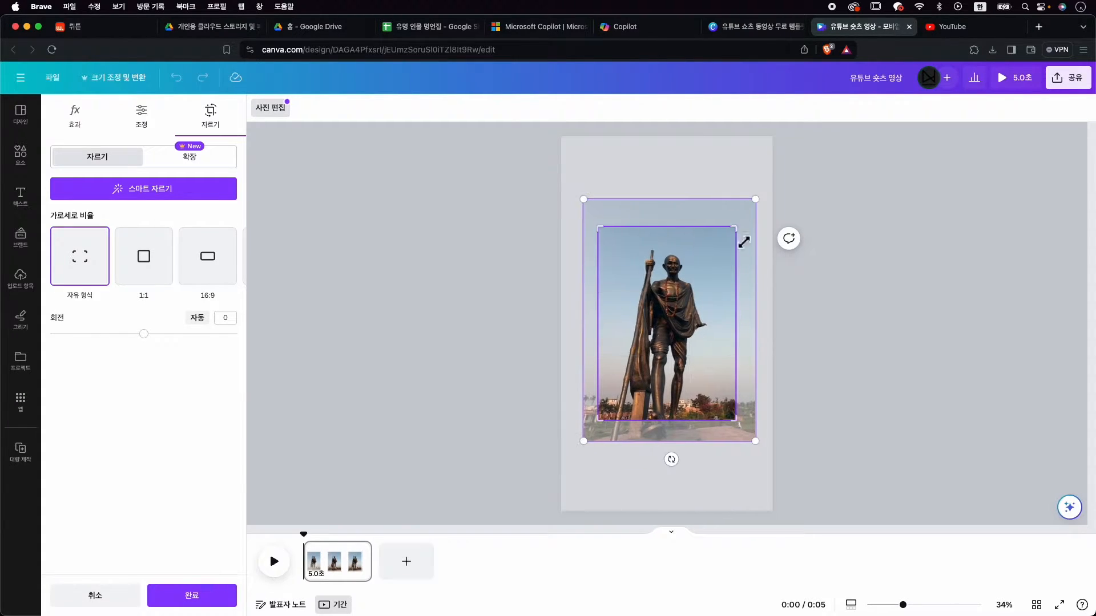
left_click(845, 307)
left_click(854, 293)
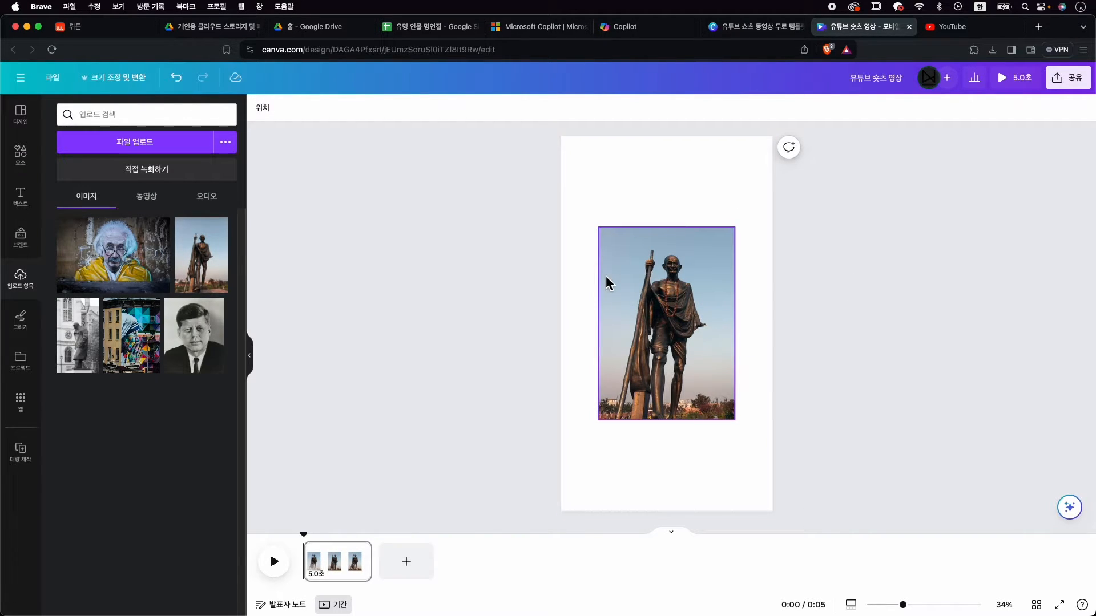
- Add a text box, enlarge it to about size 85, and place it centred above the Gandhi photo
left_click(21, 204)
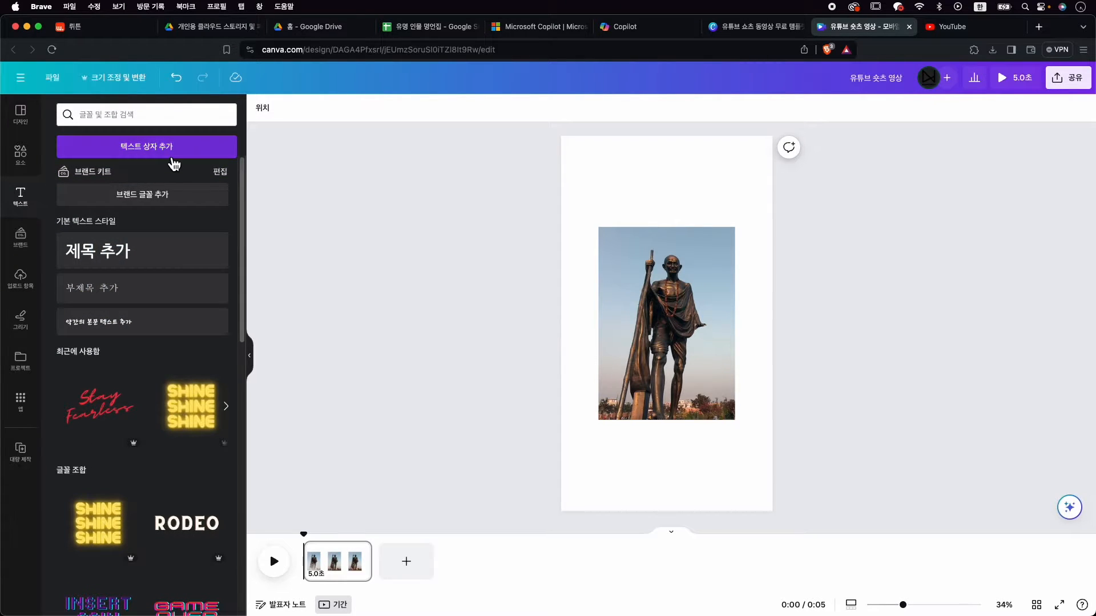
left_click(179, 157)
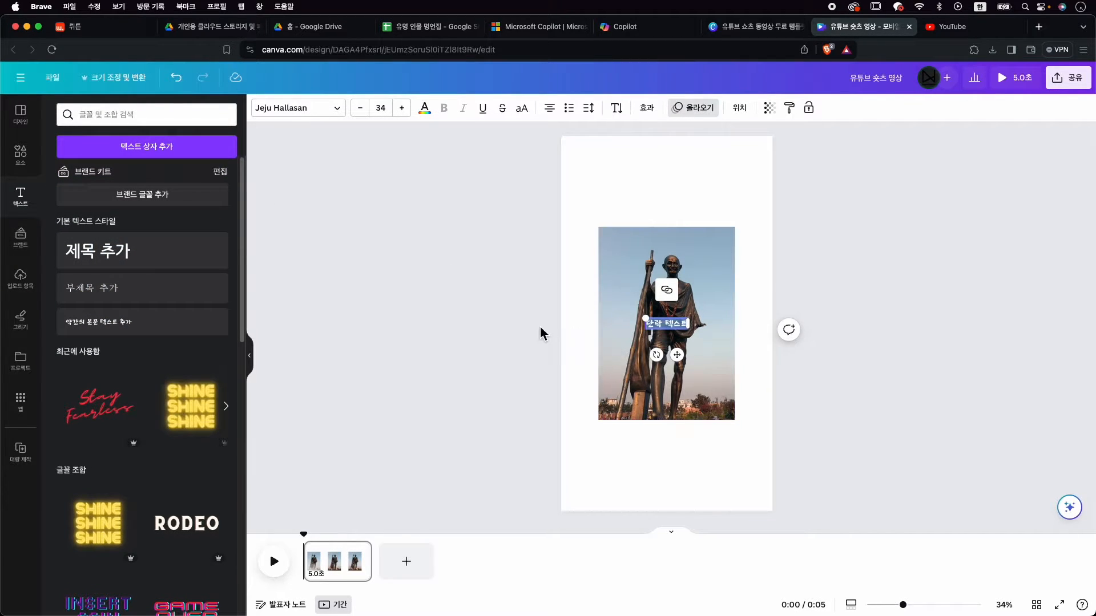
left_click_drag(647, 319, 582, 302)
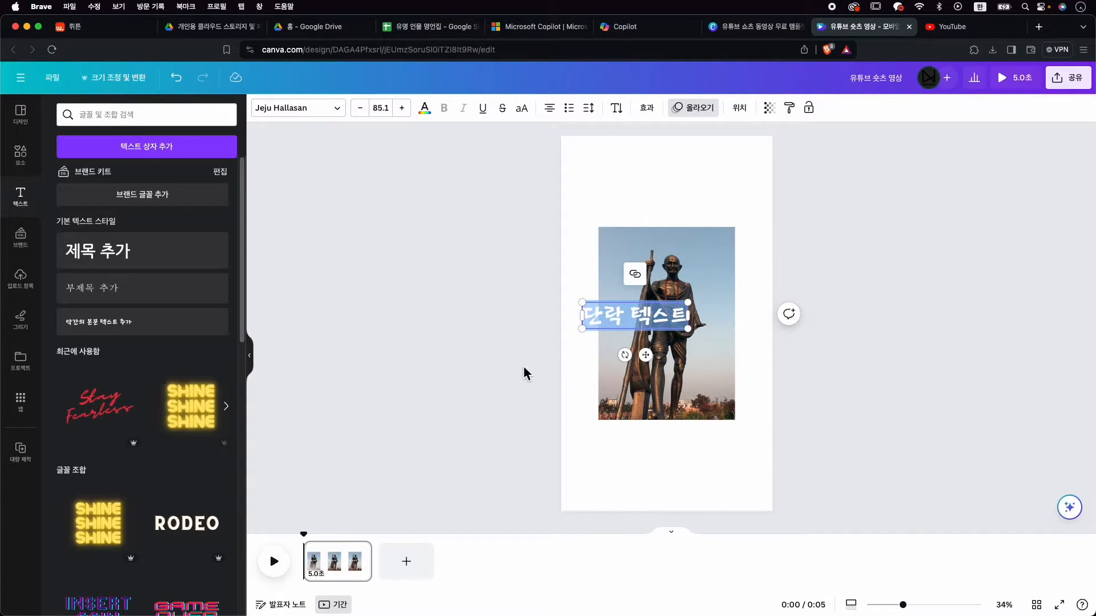
left_click(522, 369)
left_click(615, 319)
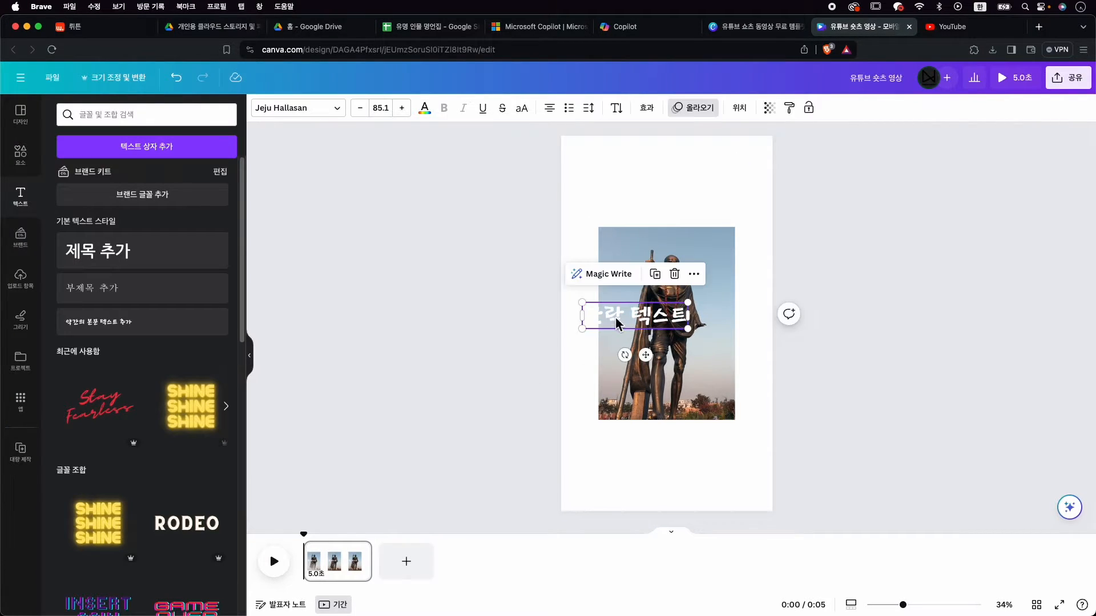
double_click(625, 315)
left_click_drag(630, 316, 669, 273)
left_click(513, 328)
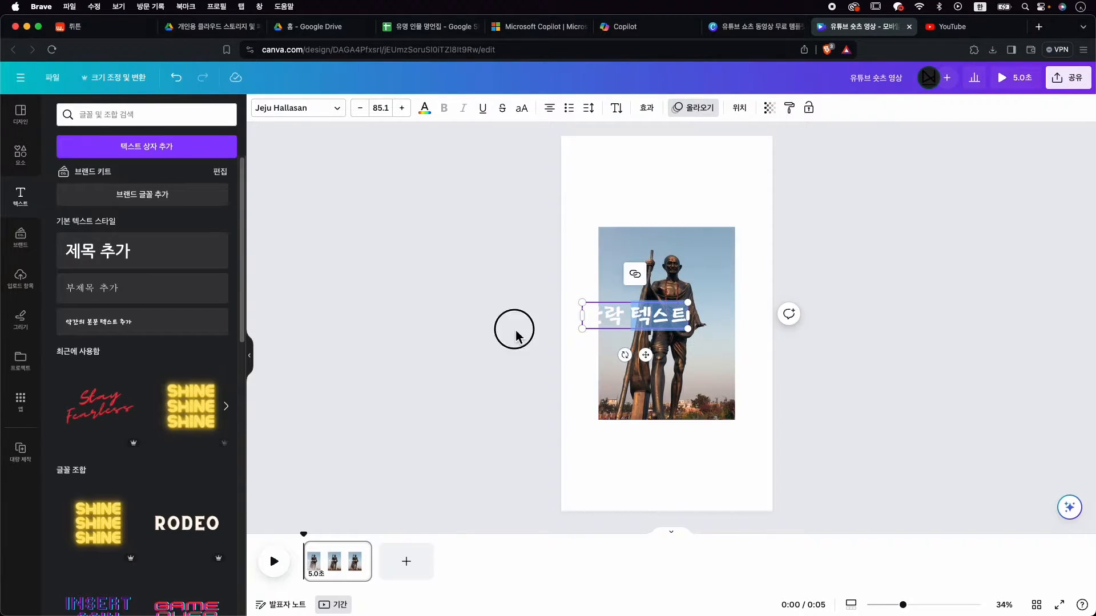
left_click_drag(599, 315, 638, 206)
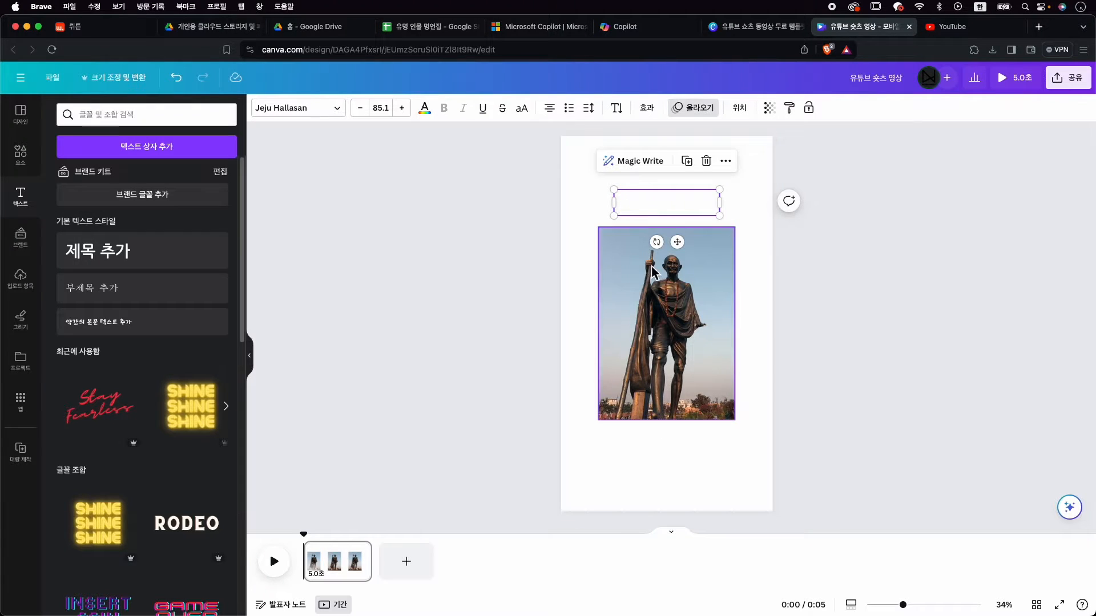
- Change the color of the text above the photo to purple #7B529B
left_click(426, 109)
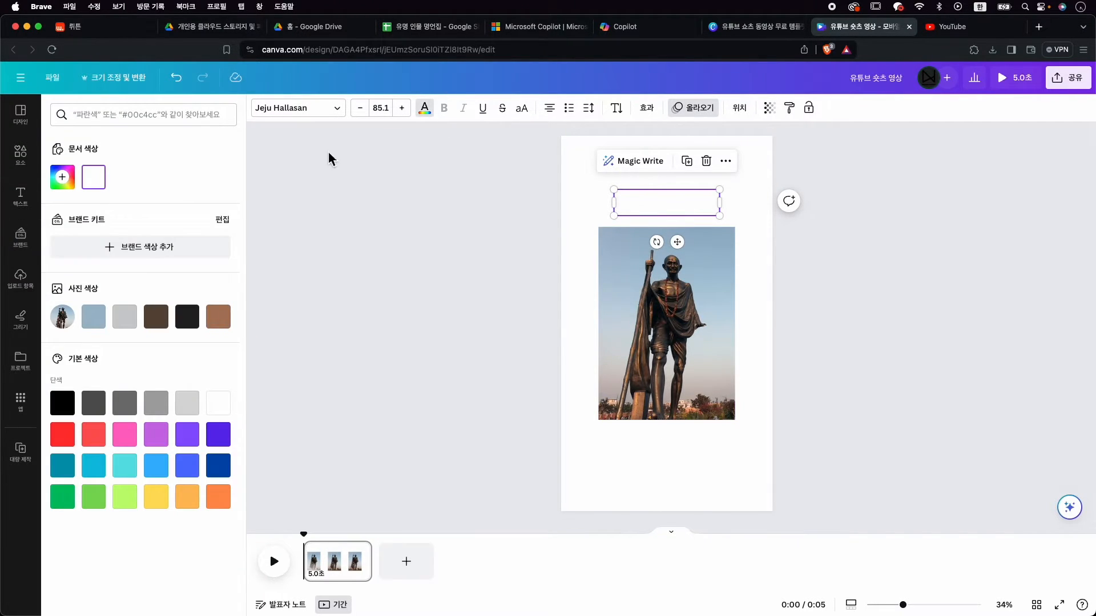
left_click(73, 186)
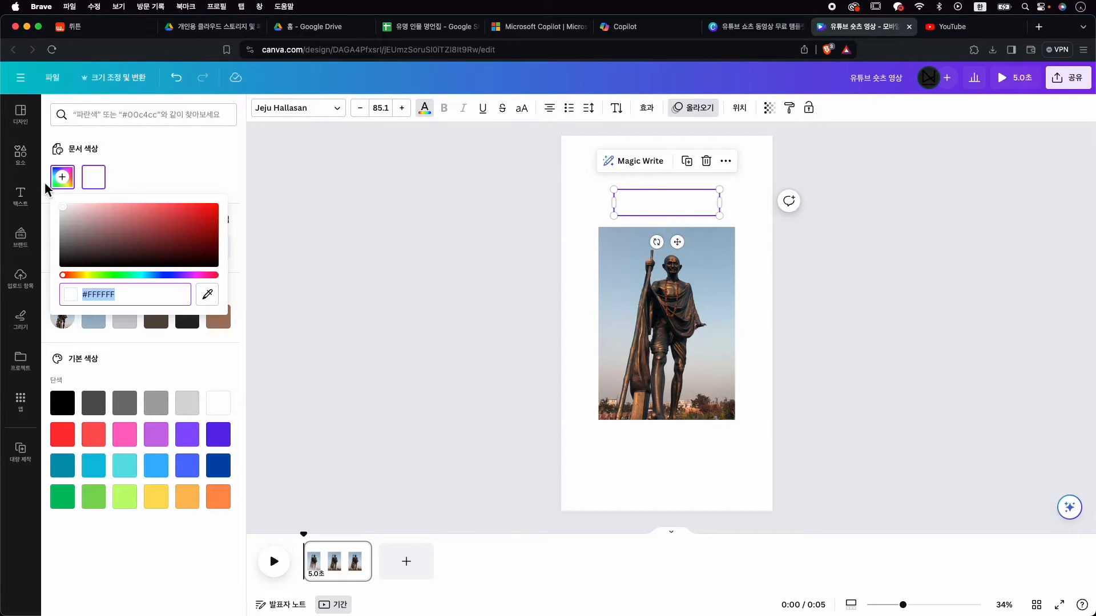
left_click(138, 258)
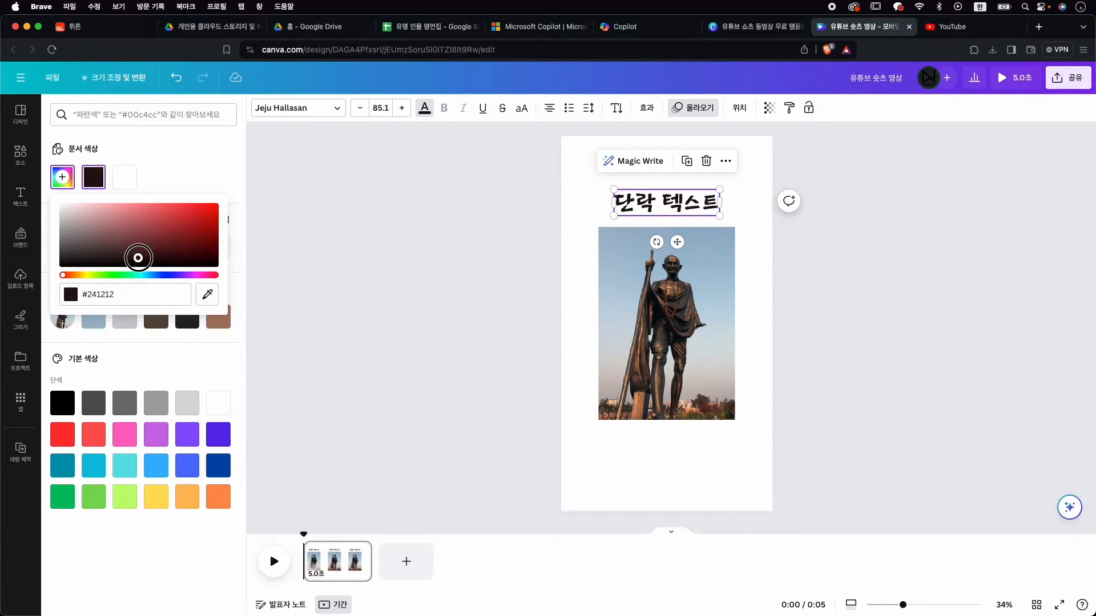
left_click_drag(161, 276, 179, 276)
mouse_move(143, 243)
left_mouse_down()
mouse_move(150, 237)
mouse_move(134, 228)
left_mouse_up()
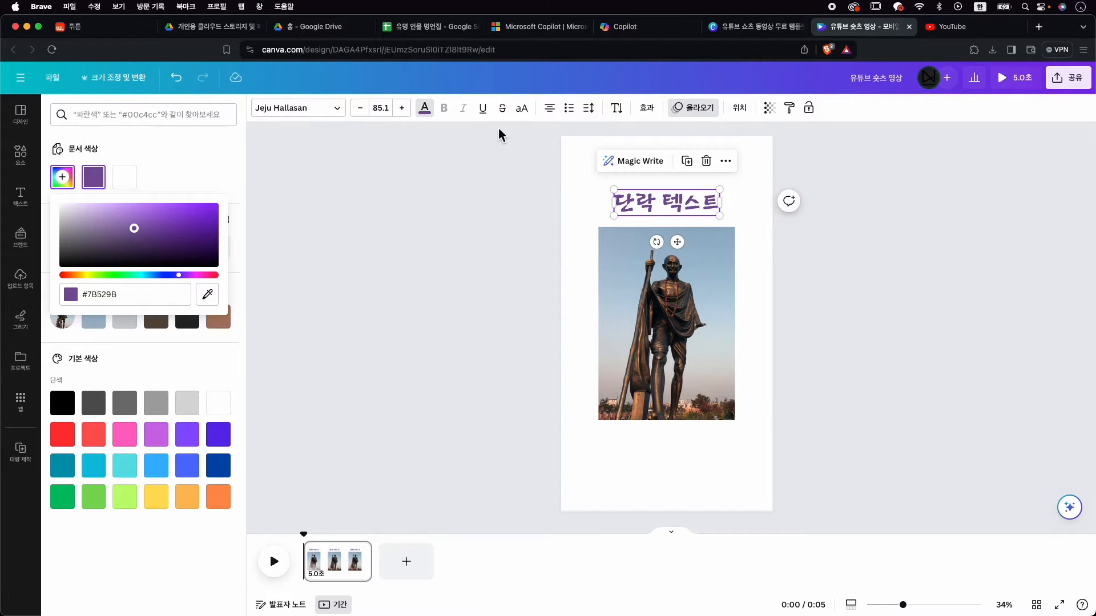
- Set the font size of the text above the photo to 80
left_click(379, 109)
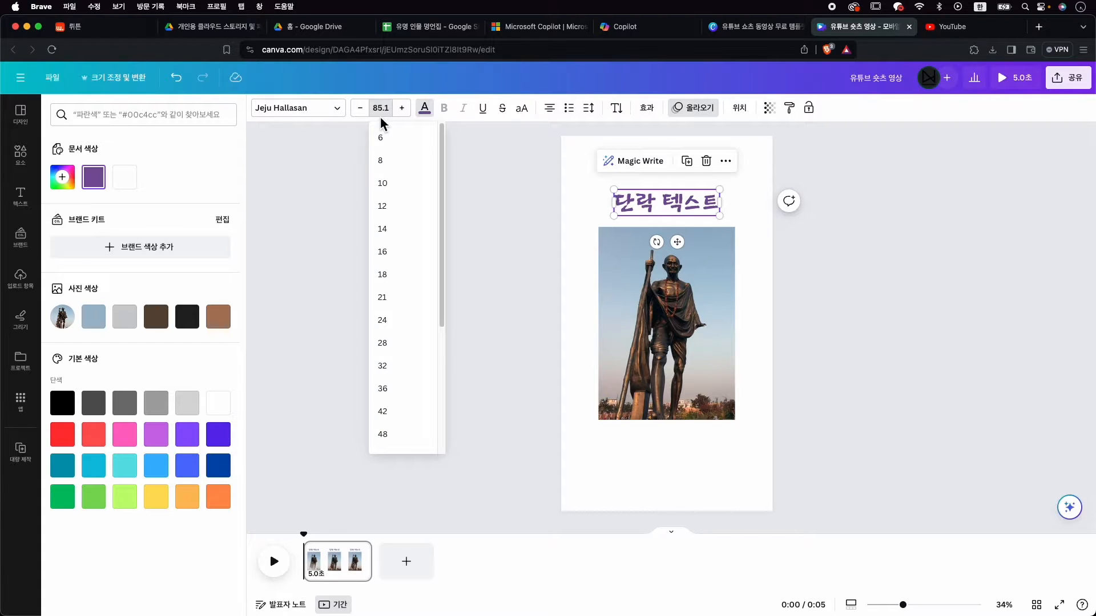
left_click(382, 111)
double_click(382, 110)
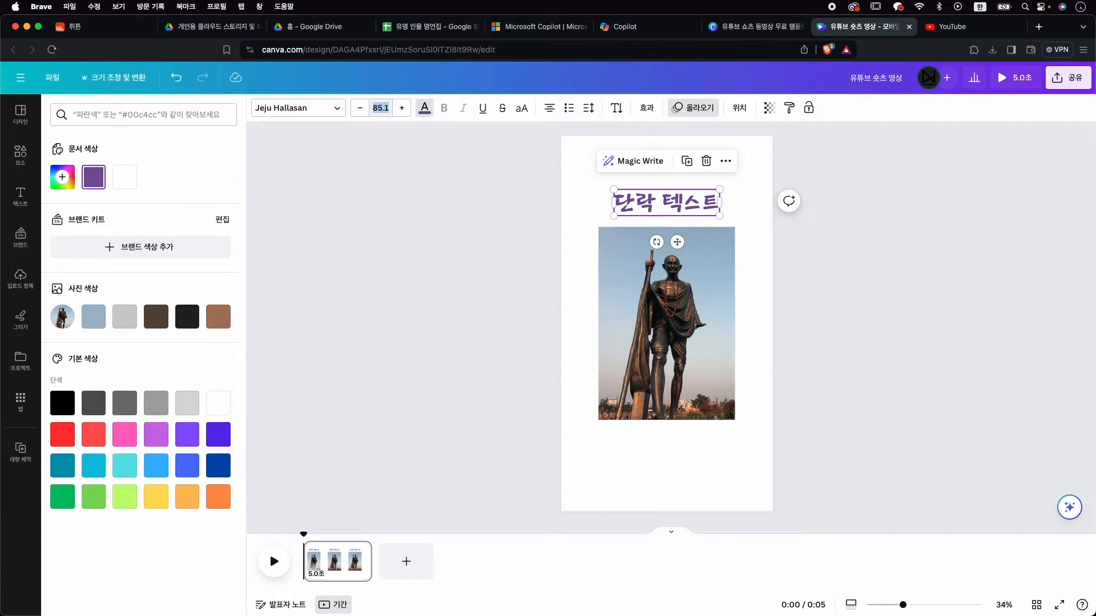
key("Return")
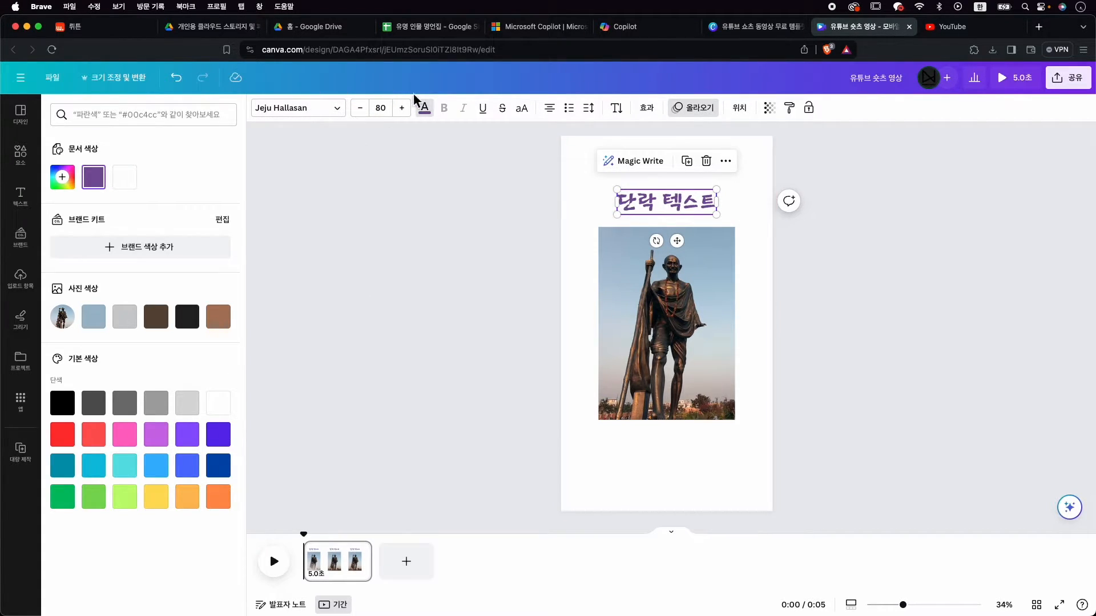
- Apply the 210 네버랜드 font to the heading text and shift the heading and the Gandhi photo slightly higher on the page
left_click(340, 113)
scroll(156, 262, "up", 5)
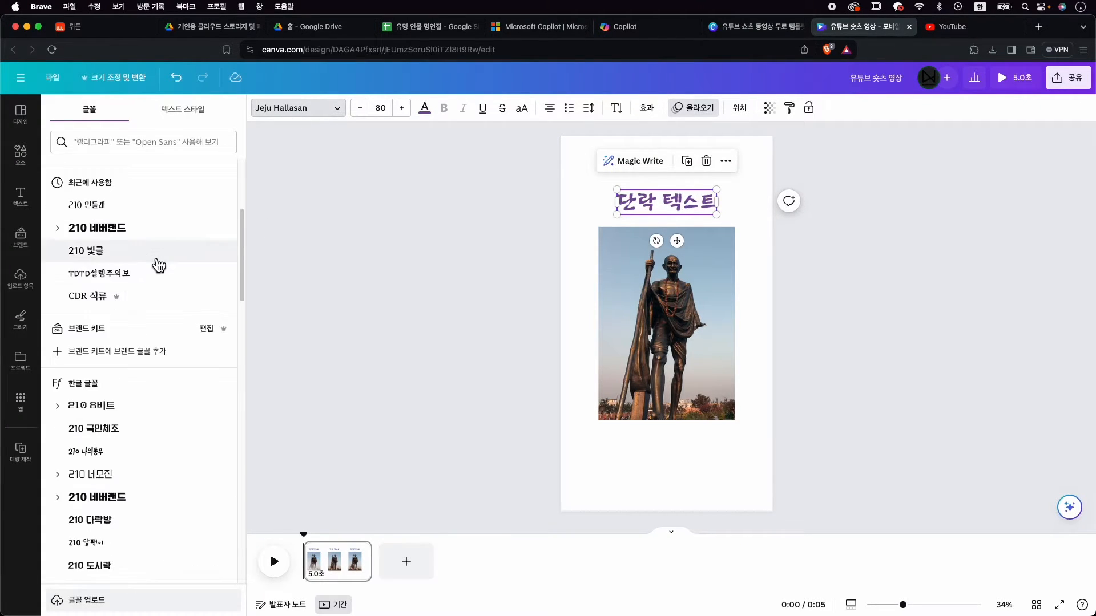
scroll(143, 366, "down", 2)
left_click(136, 406)
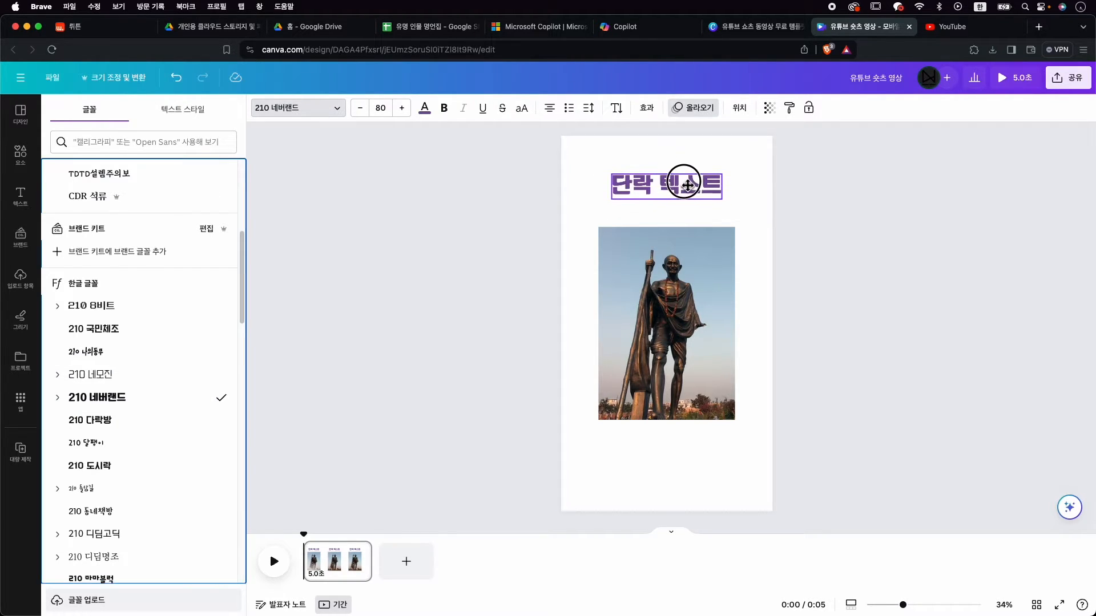
left_click(700, 265)
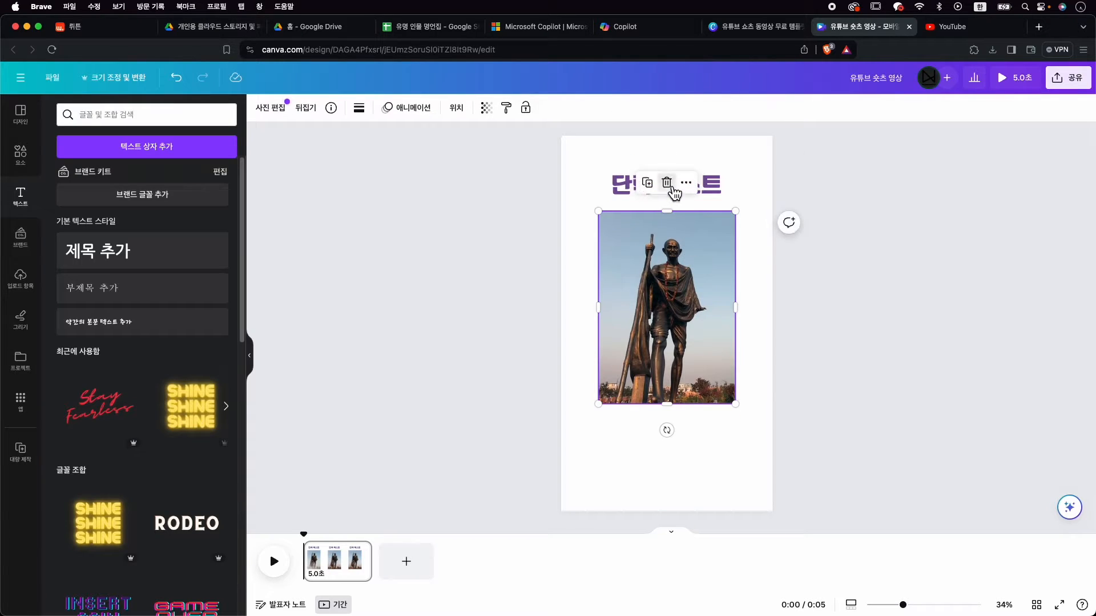
key("Delete")
key("super+z")
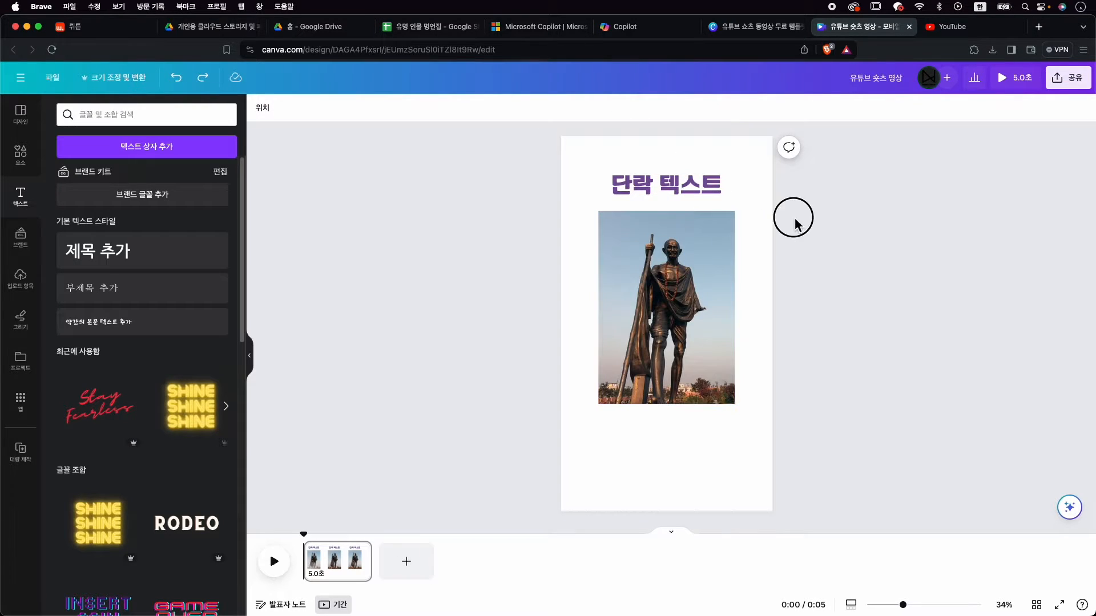
left_click(681, 194)
left_click(697, 294)
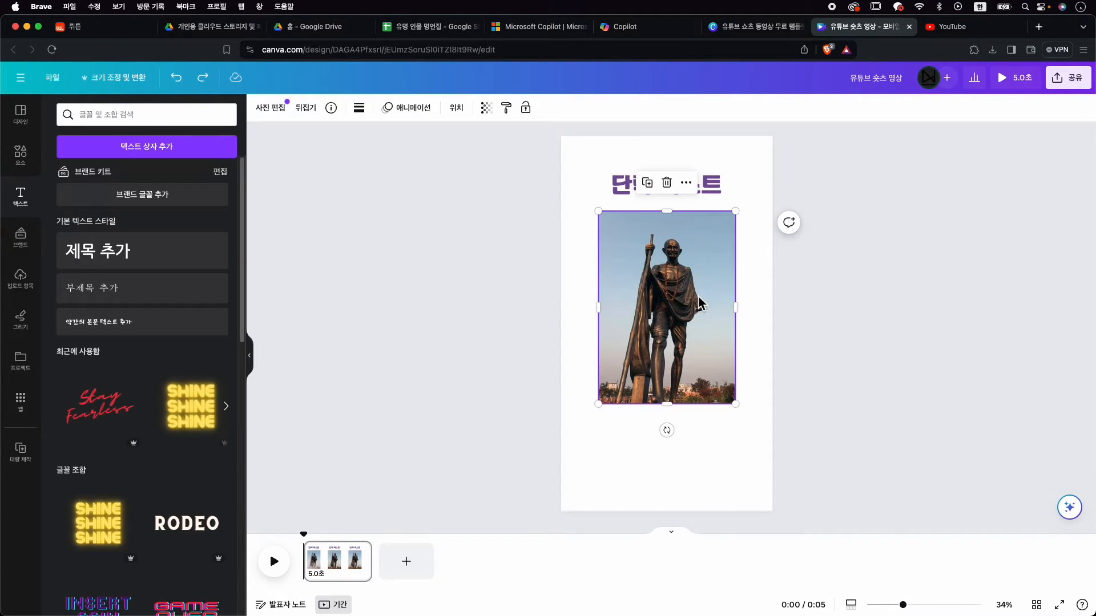
key("Delete")
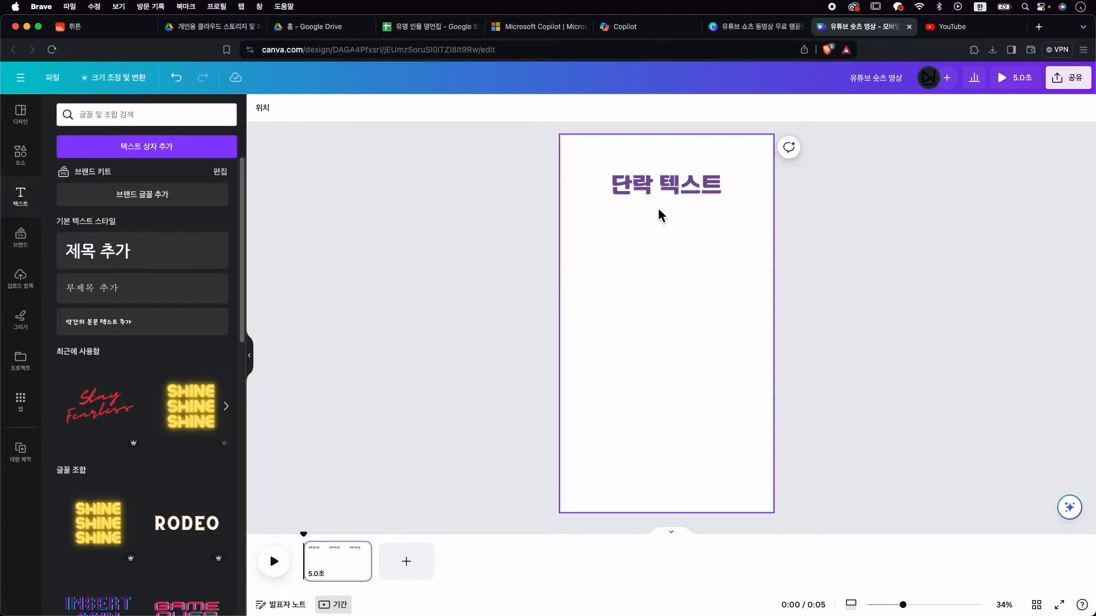
key("super+z")
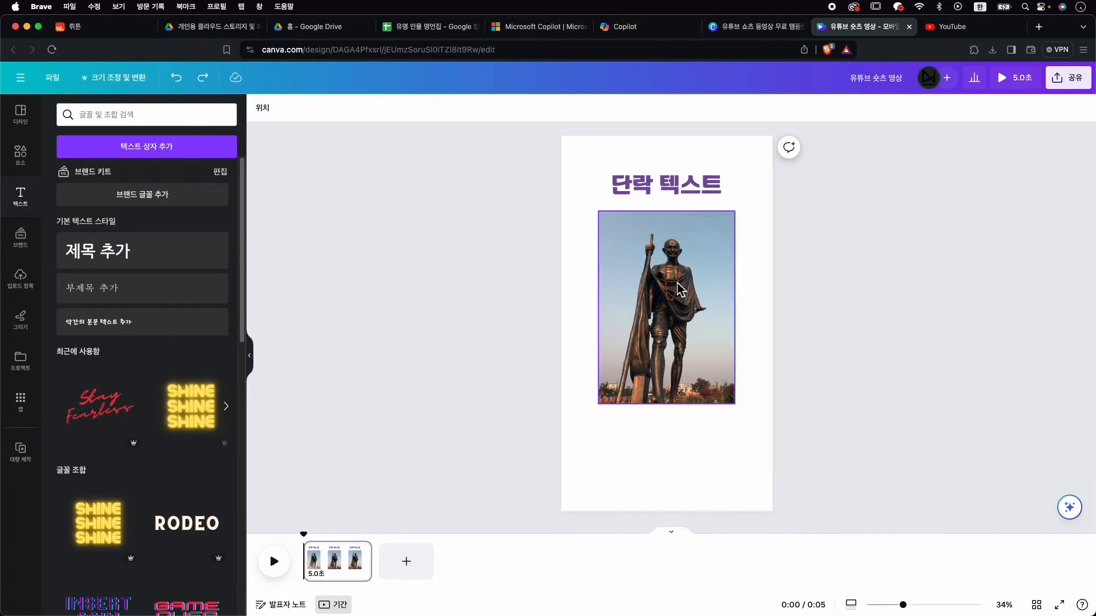
left_click(678, 191)
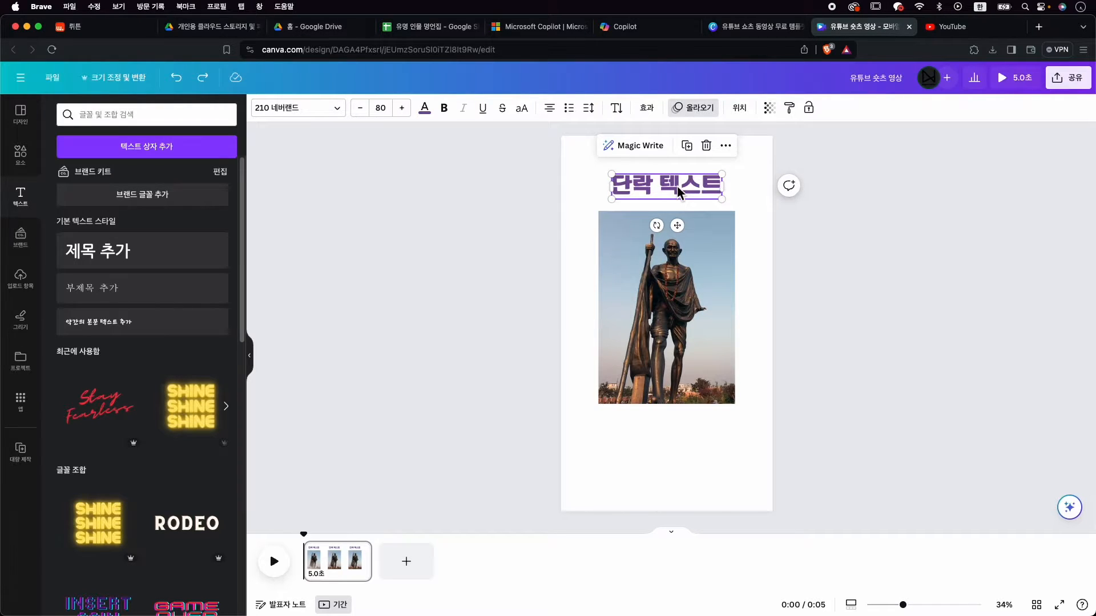
right_click(678, 191)
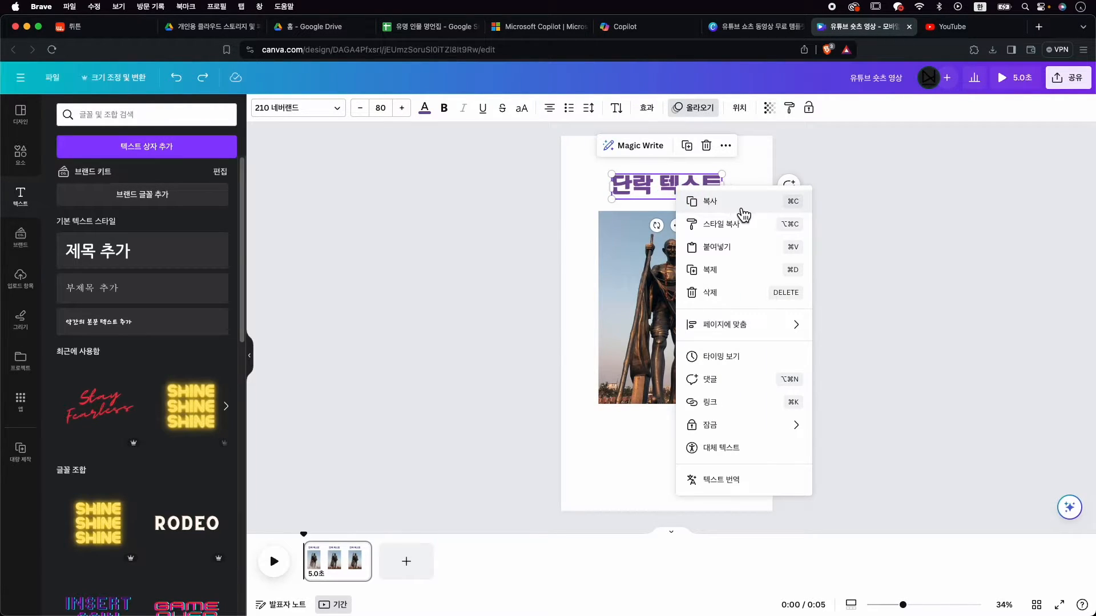
left_click(535, 206)
double_click(661, 194)
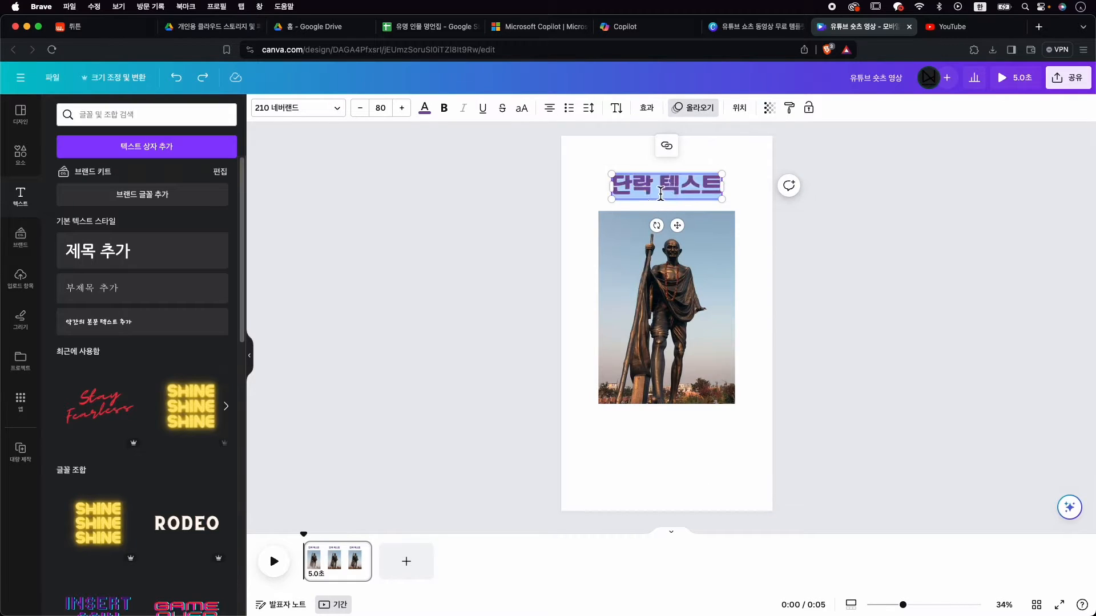
left_click(509, 188)
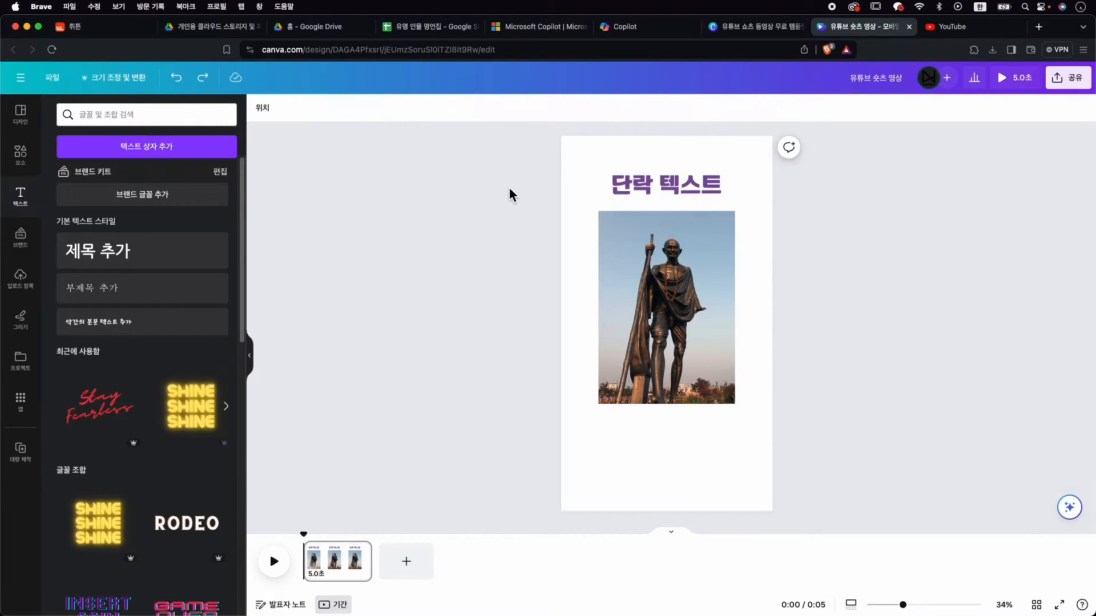
- Duplicate the purple heading text and place the copy centred just below the Gandhi photo
left_click(657, 179)
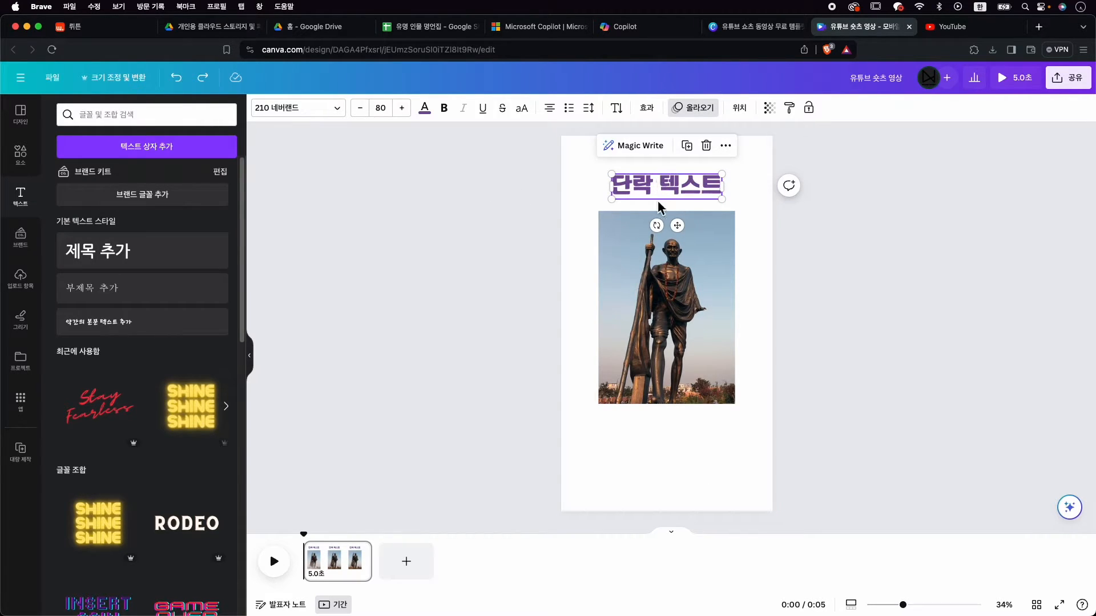
left_click(687, 146)
left_click_drag(680, 200, 677, 427)
- Format the text below the photo with the 210 민들레 font, size 40 and the dark color #1C1422
left_click(342, 112)
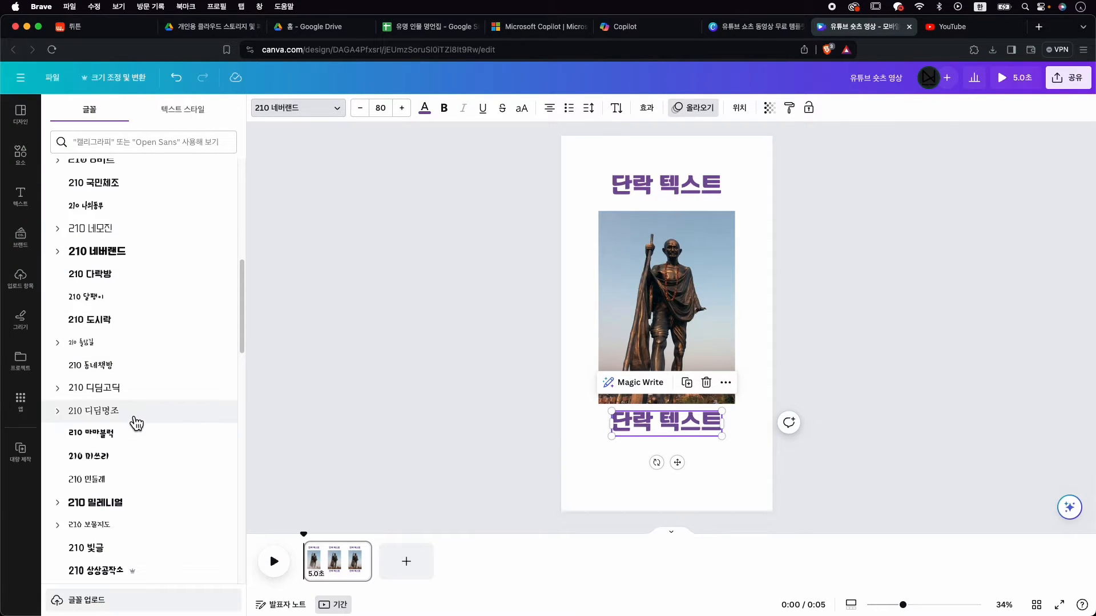
left_click(144, 489)
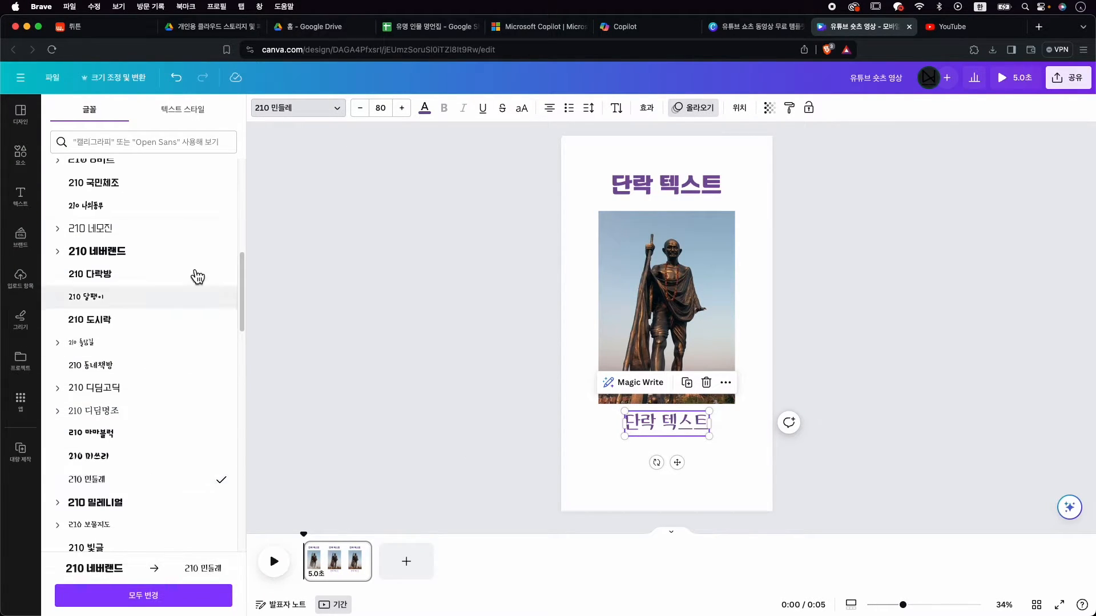
left_click(382, 109)
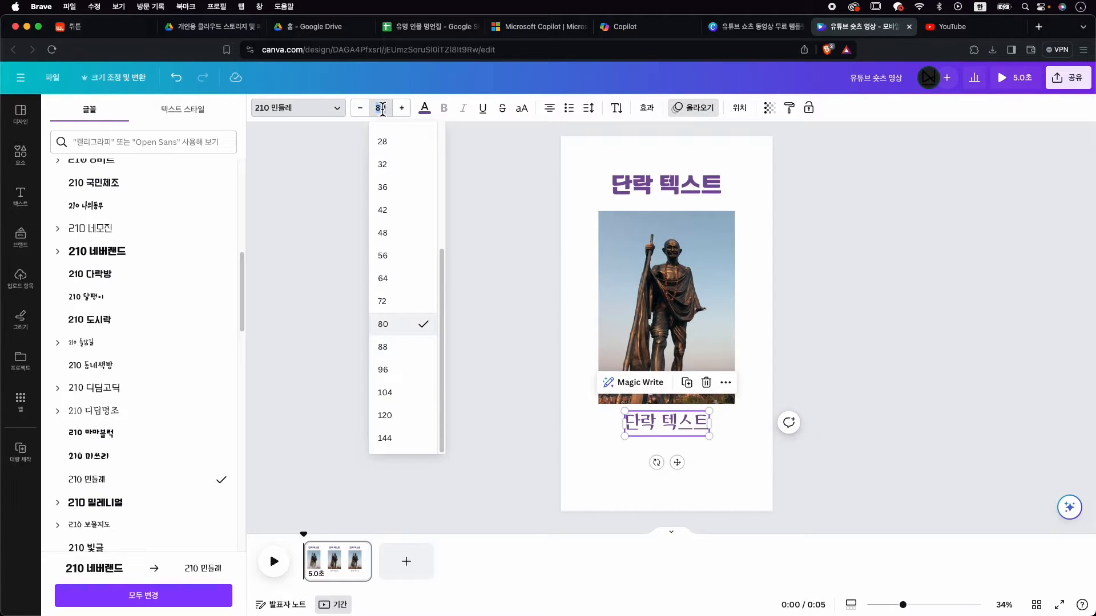
key("Return")
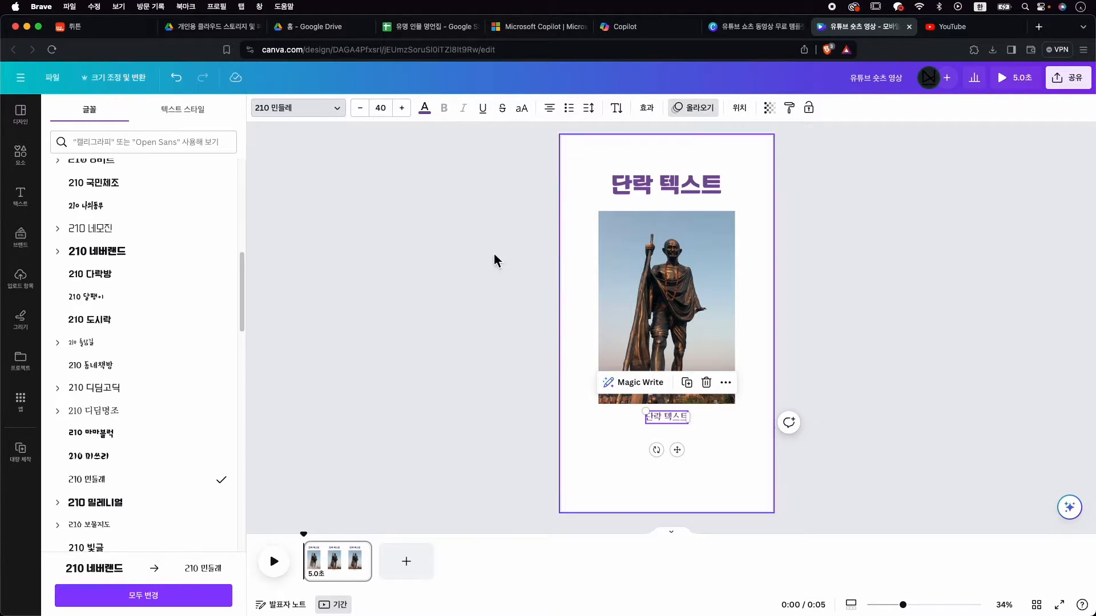
left_click(424, 109)
left_click(61, 178)
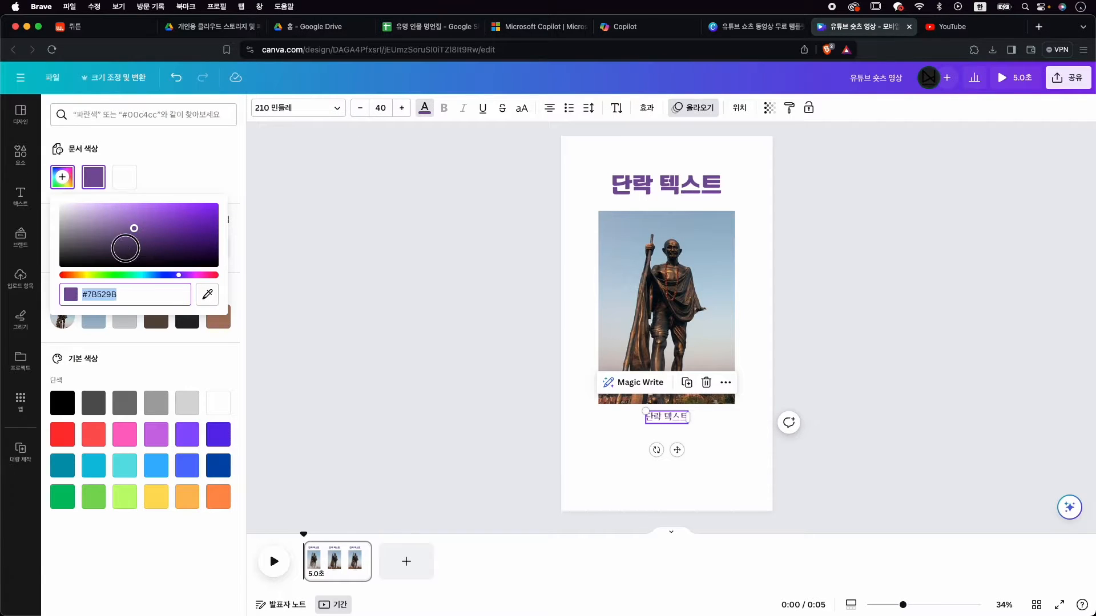
left_click_drag(130, 247, 127, 258)
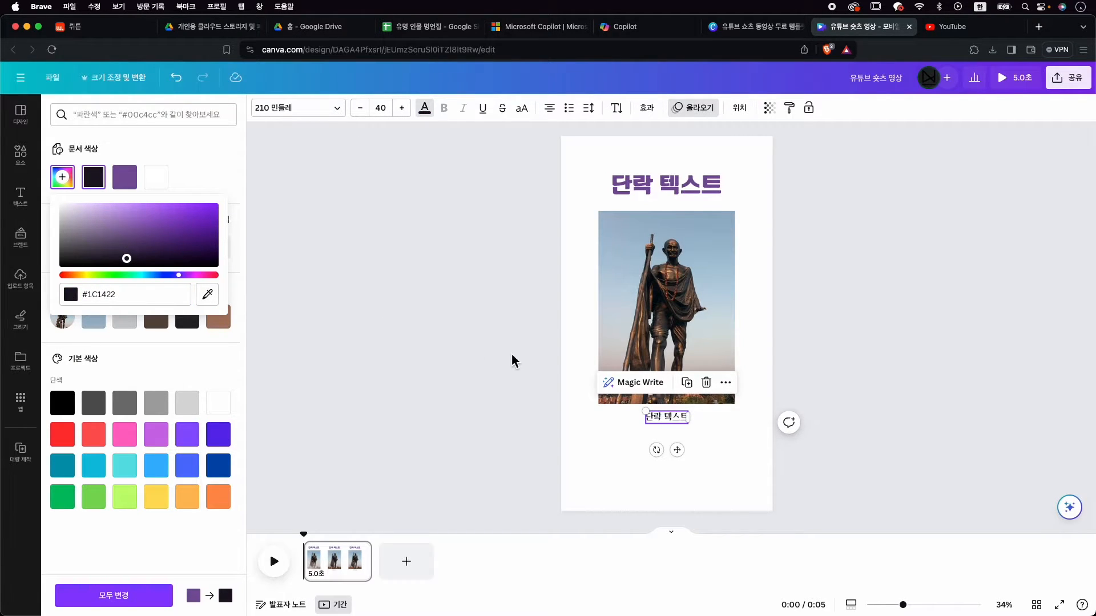
- Try justified and other alignments on the small text below the photo
left_click(550, 110)
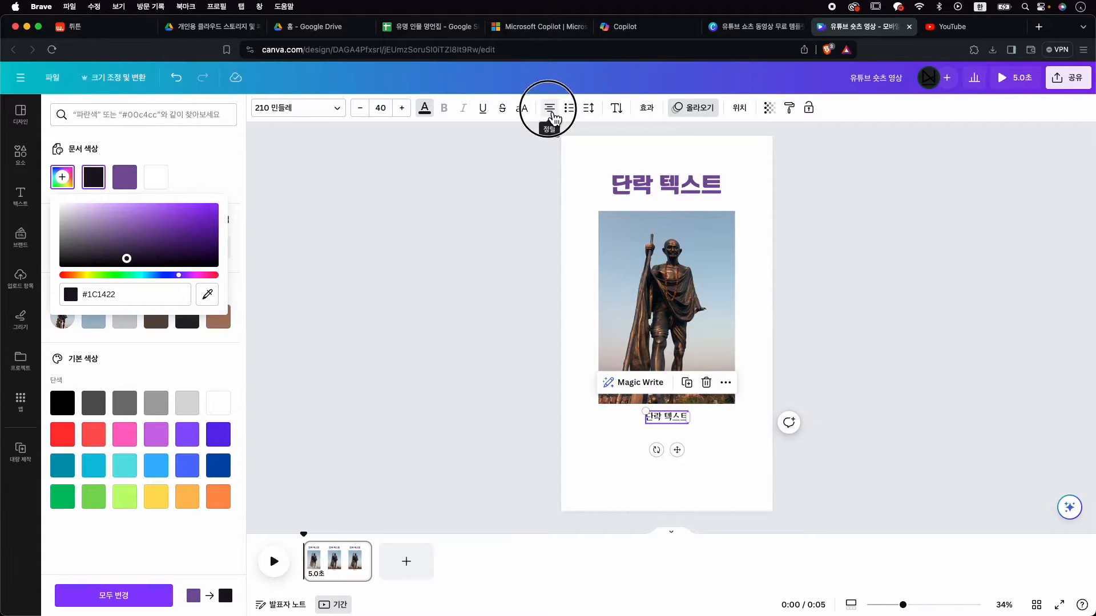
left_click(552, 114)
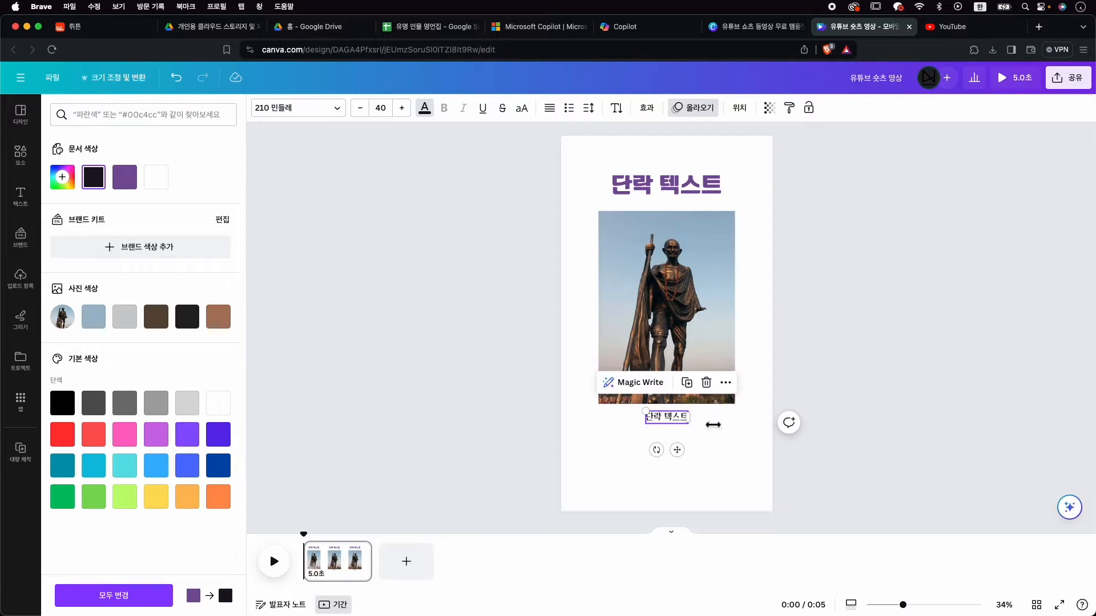
left_click(551, 110)
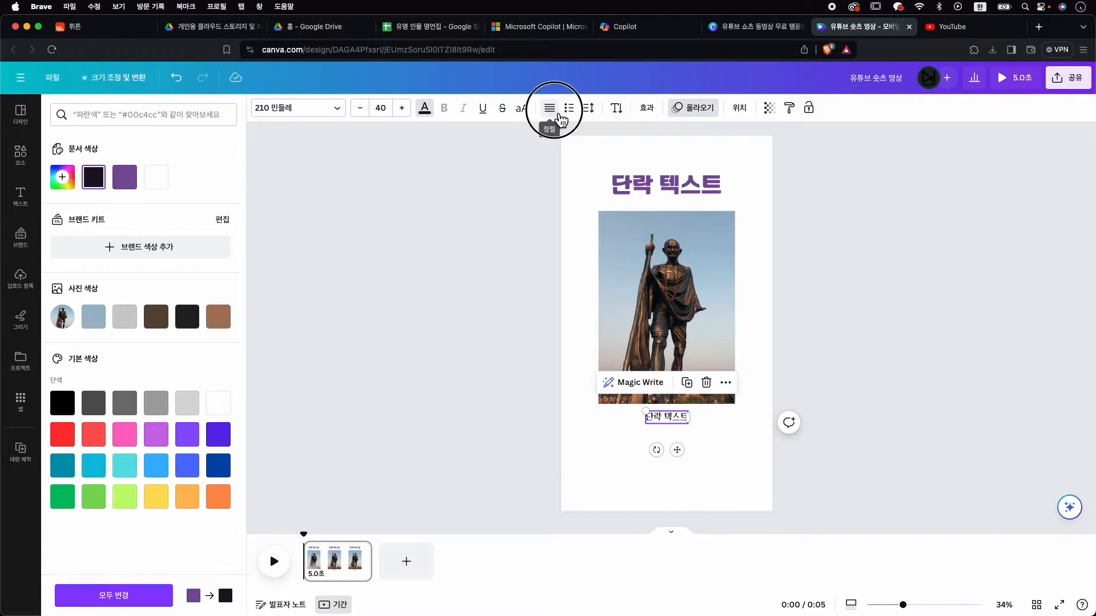
left_click(549, 108)
left_click(698, 191)
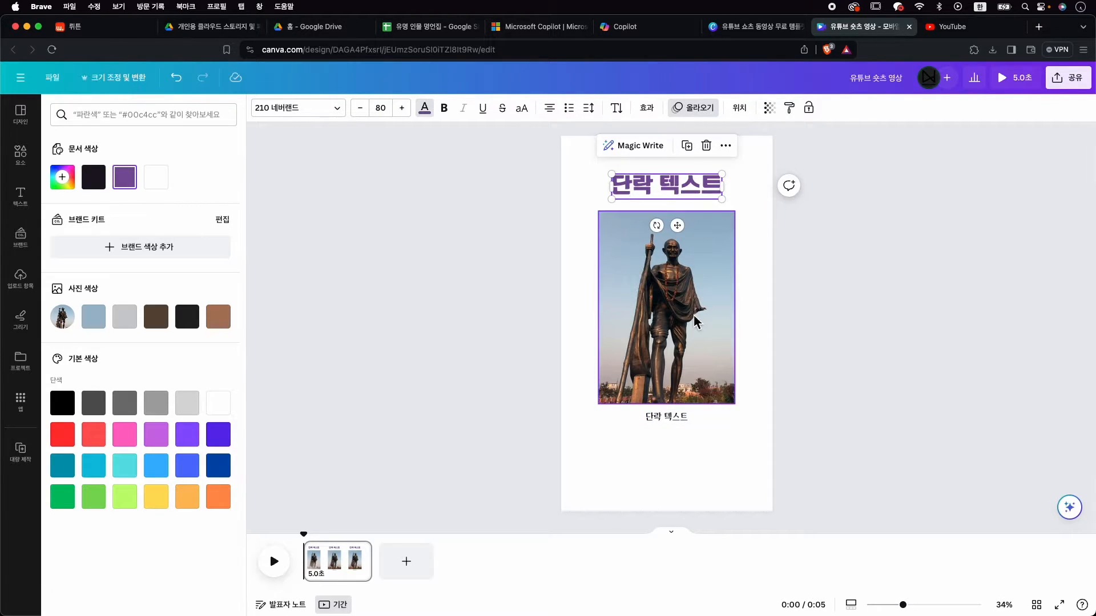
- Apply the 파노라마 text animation to the purple heading above the Gandhi photo
left_click(693, 314)
left_click(703, 192)
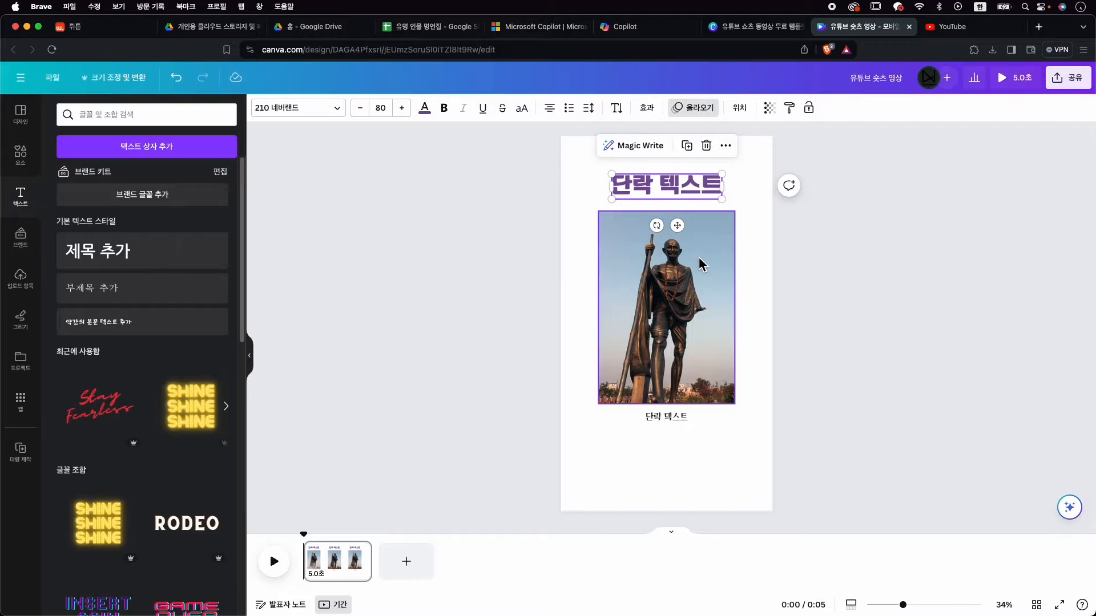
left_click(697, 109)
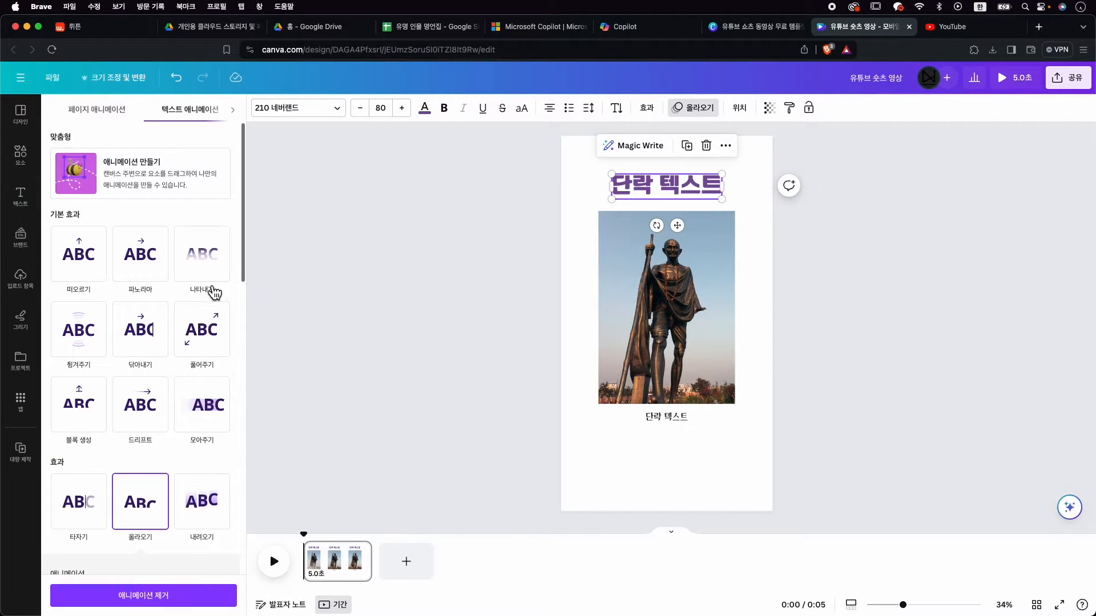
left_click(146, 252)
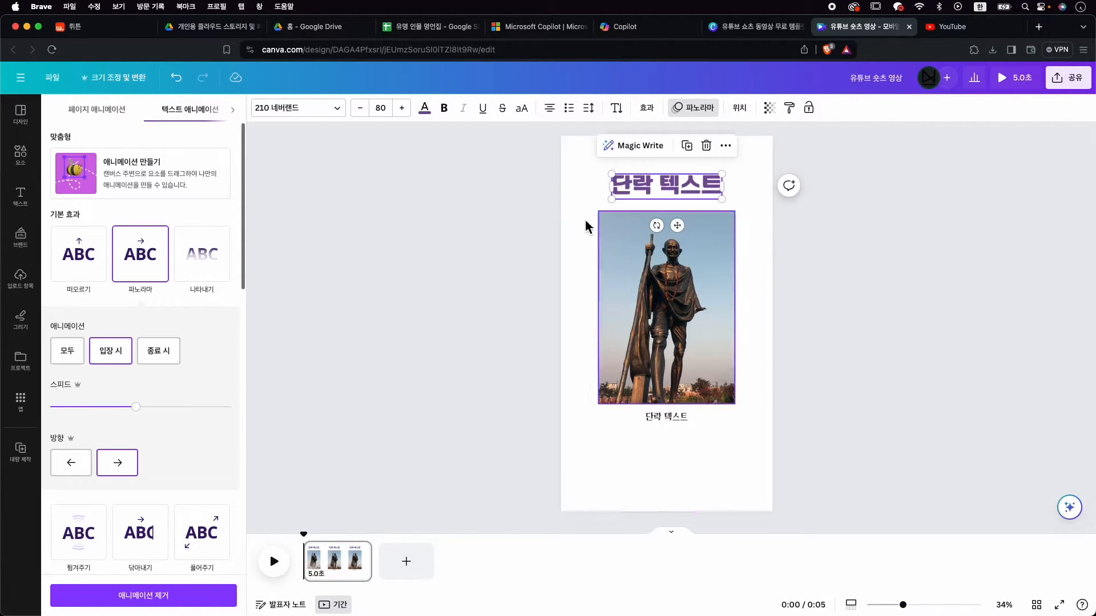
- Try the 스플라이스 text effect on the purple heading and reset its effect style to 없음
left_click(646, 108)
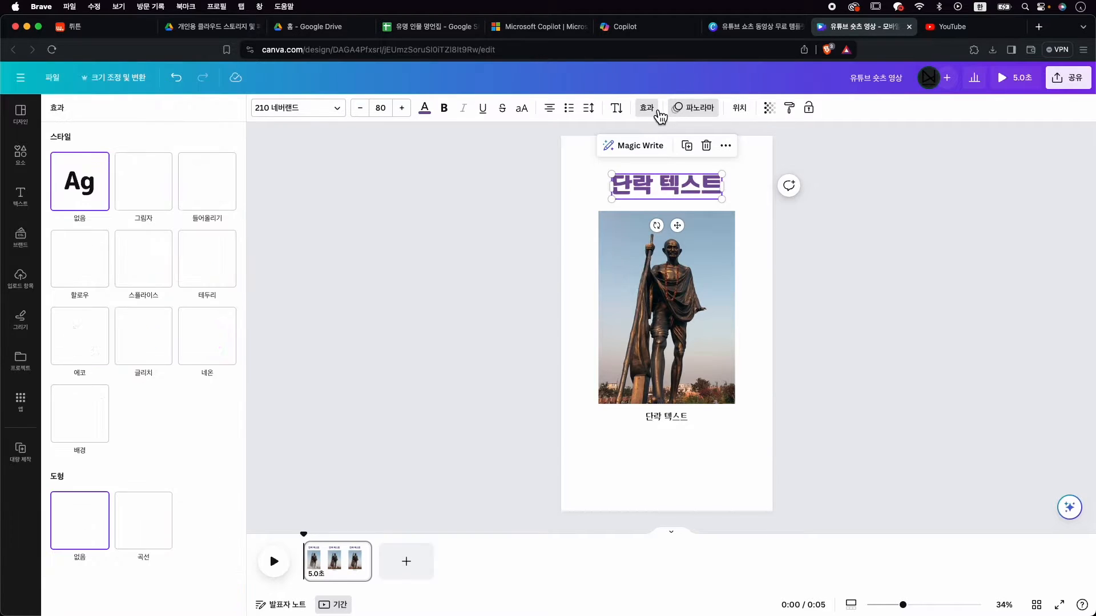
left_click(151, 273)
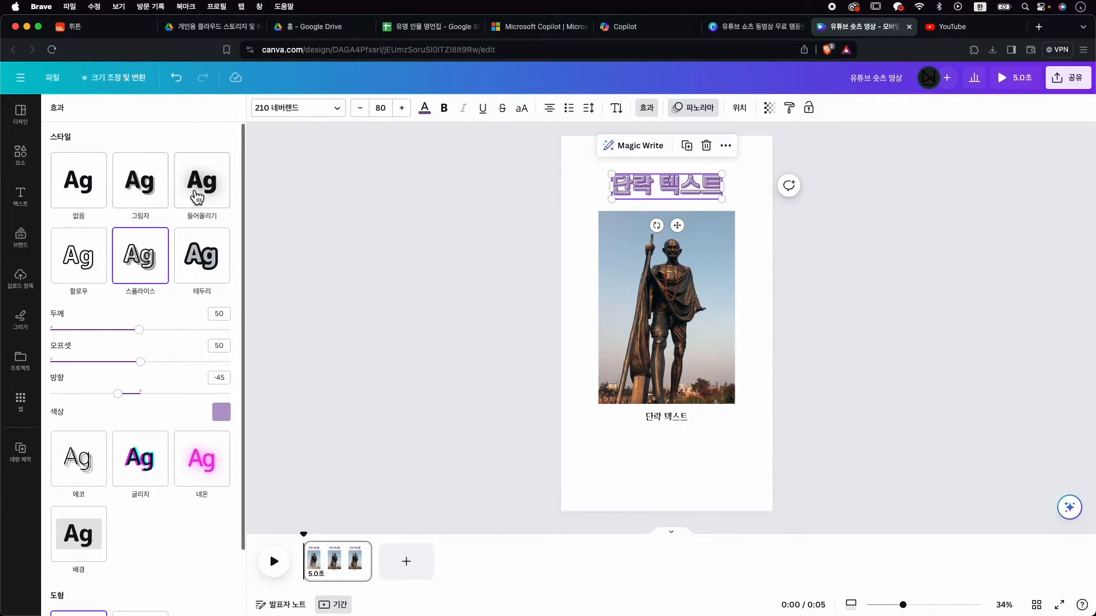
left_click(85, 186)
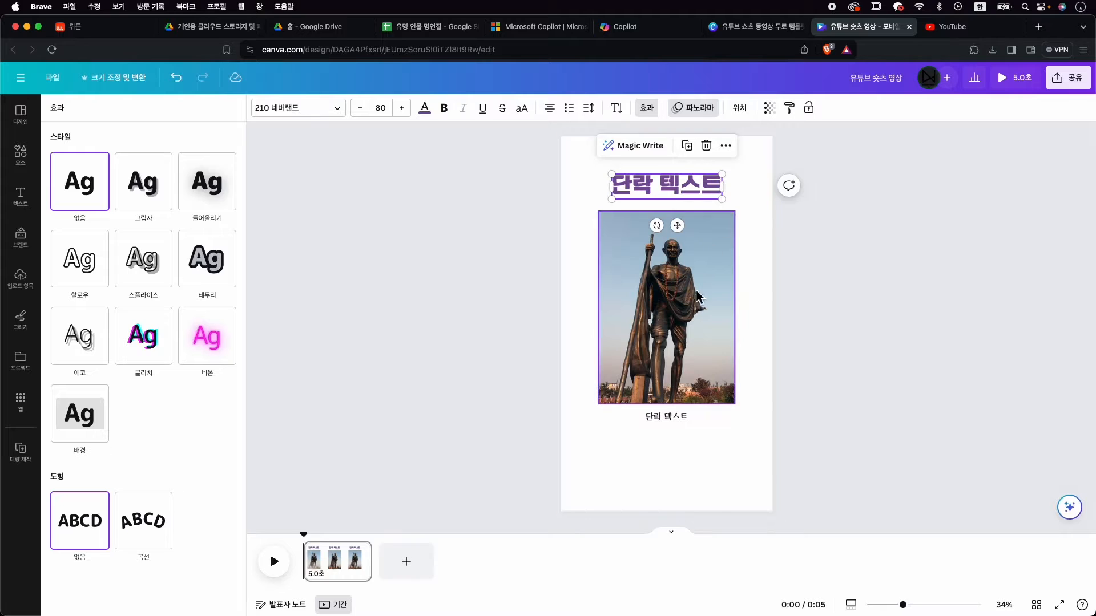
- Compare the options offered for the heading text with bulk create open and with it closed
double_click(686, 187)
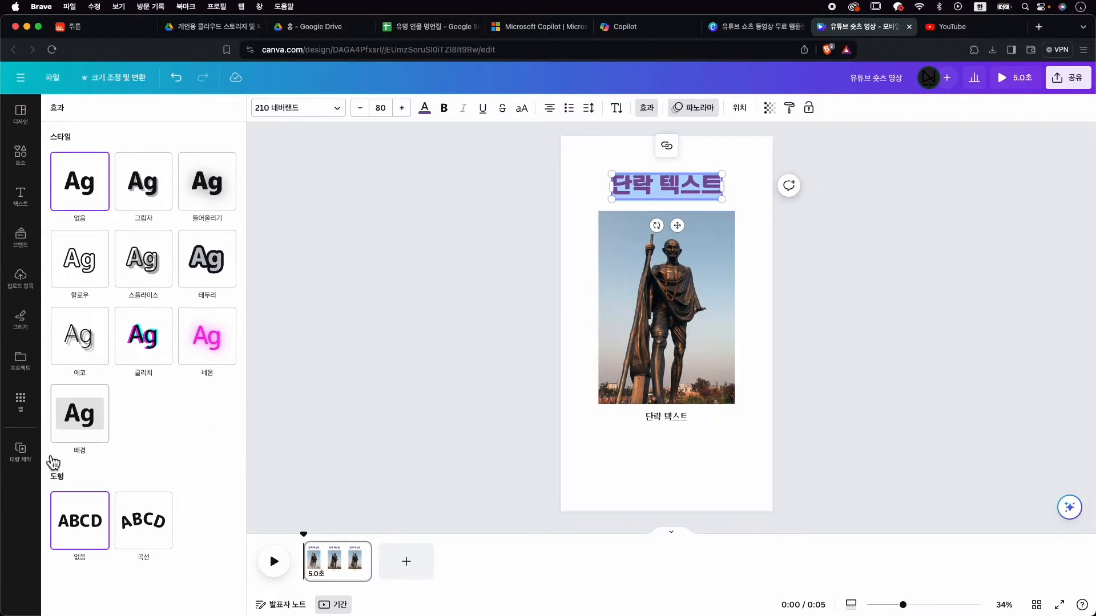
left_click(23, 454)
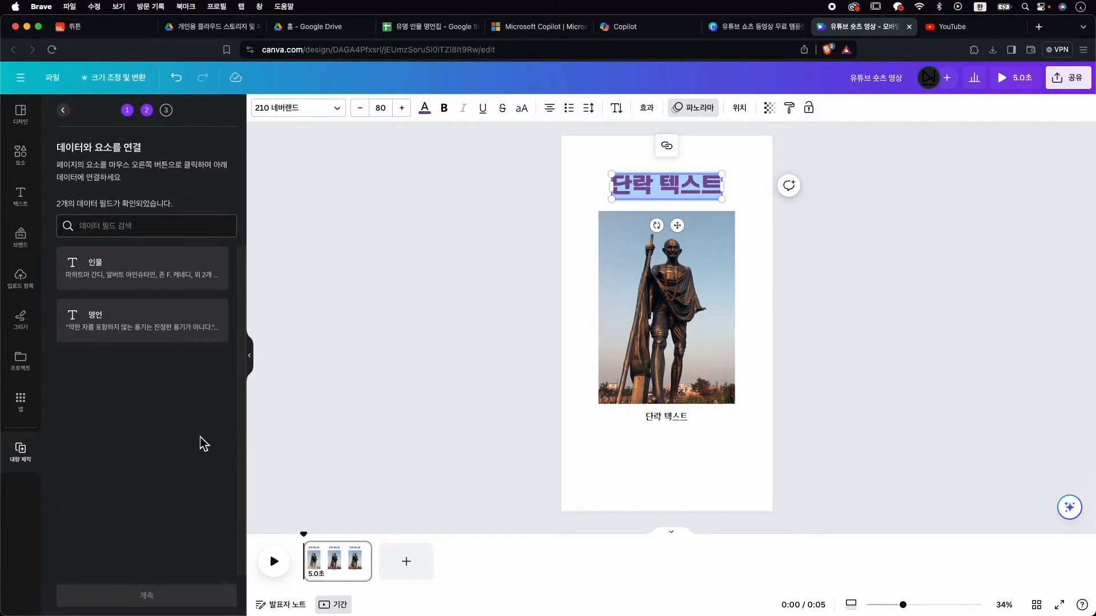
left_click(795, 319)
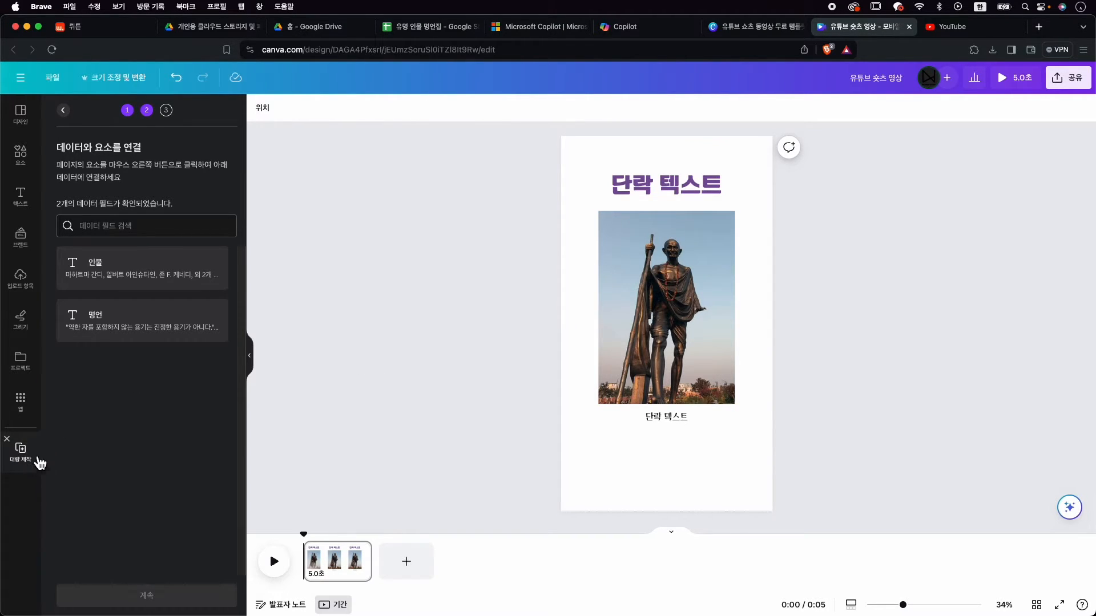
left_click(695, 190)
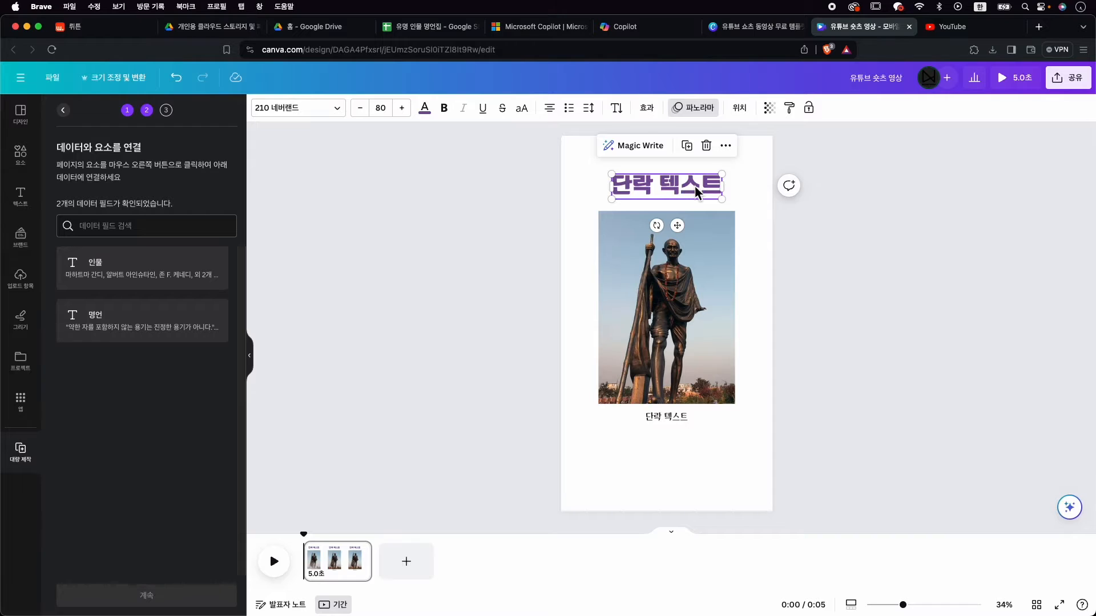
right_click(696, 191)
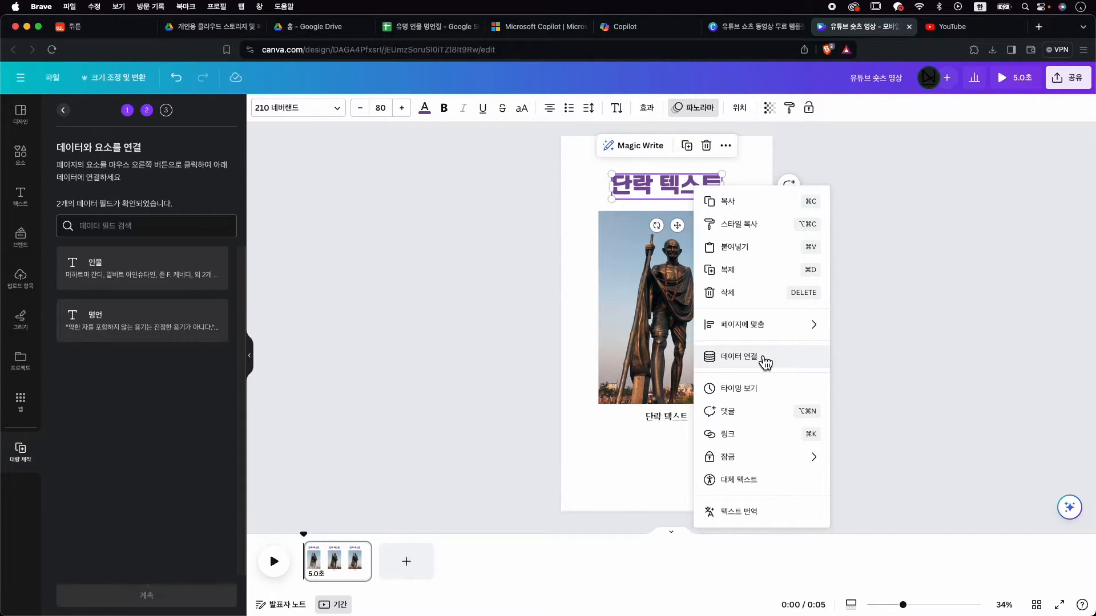
left_click(22, 196)
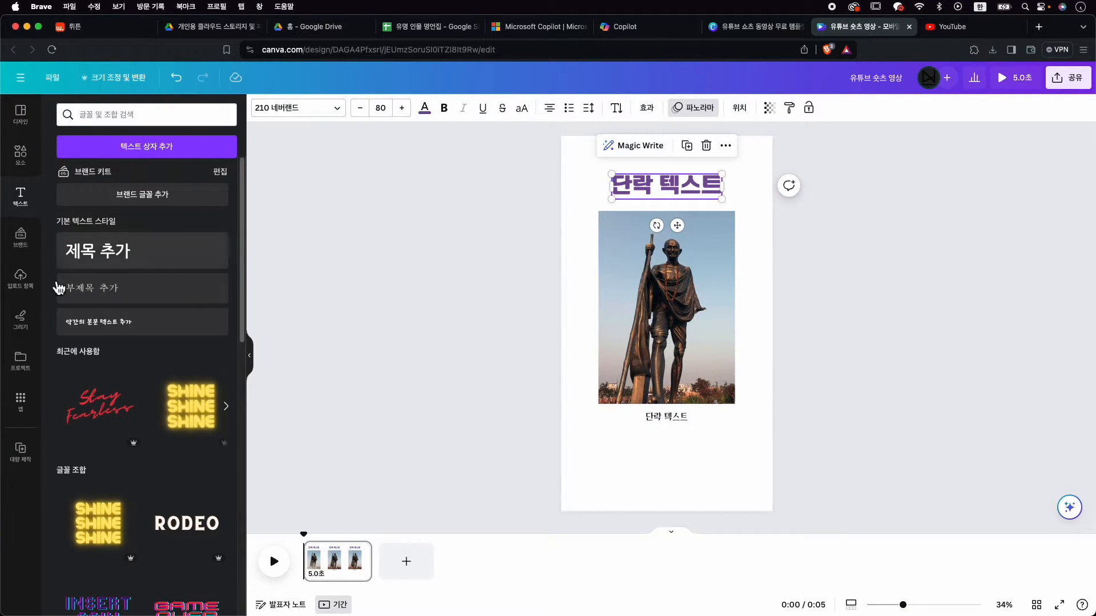
right_click(678, 190)
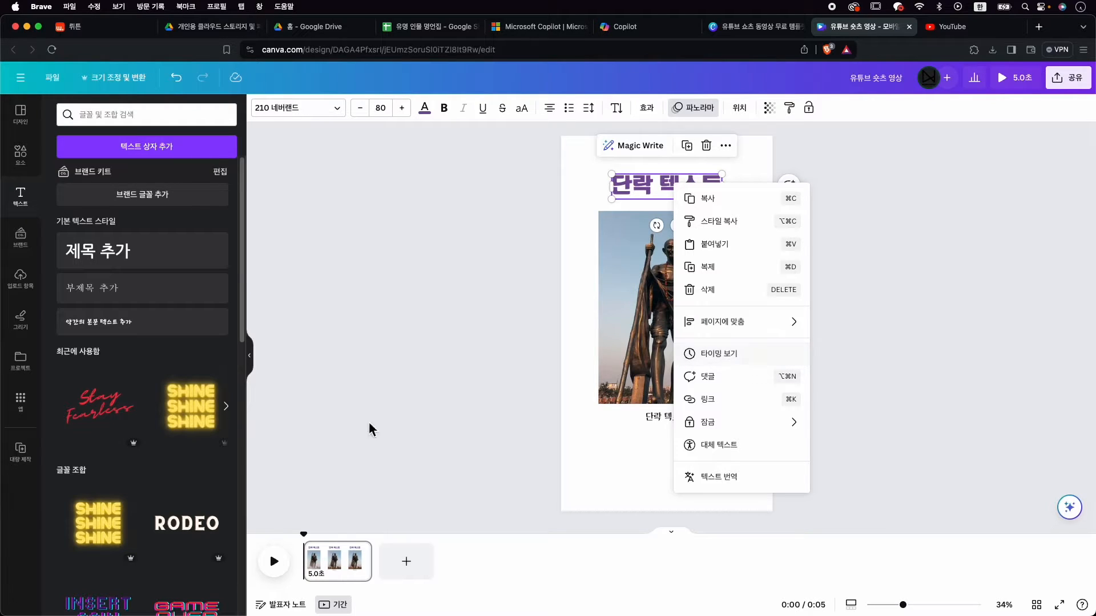
- Return to bulk create and connect the heading text to the 인물 data field
left_click(20, 452)
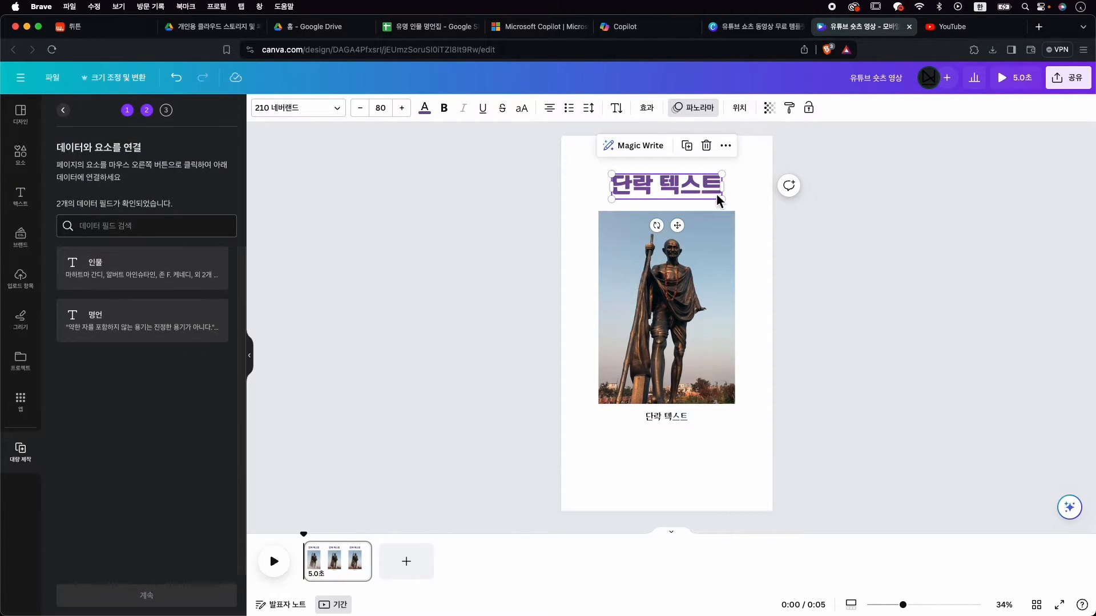
left_click(677, 188)
left_click(659, 206)
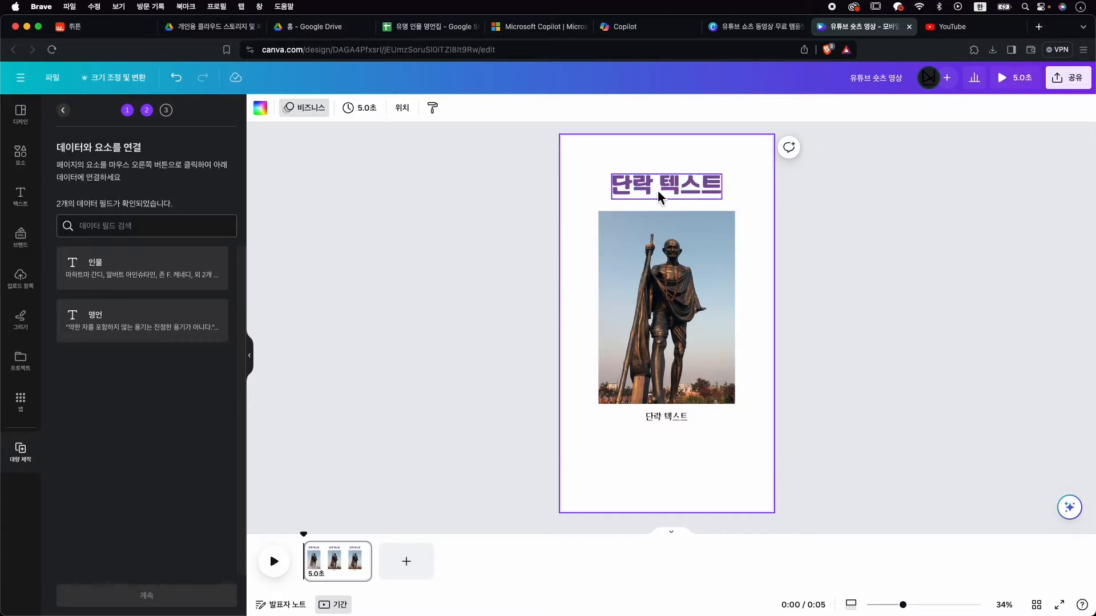
left_click(664, 192)
right_click(668, 187)
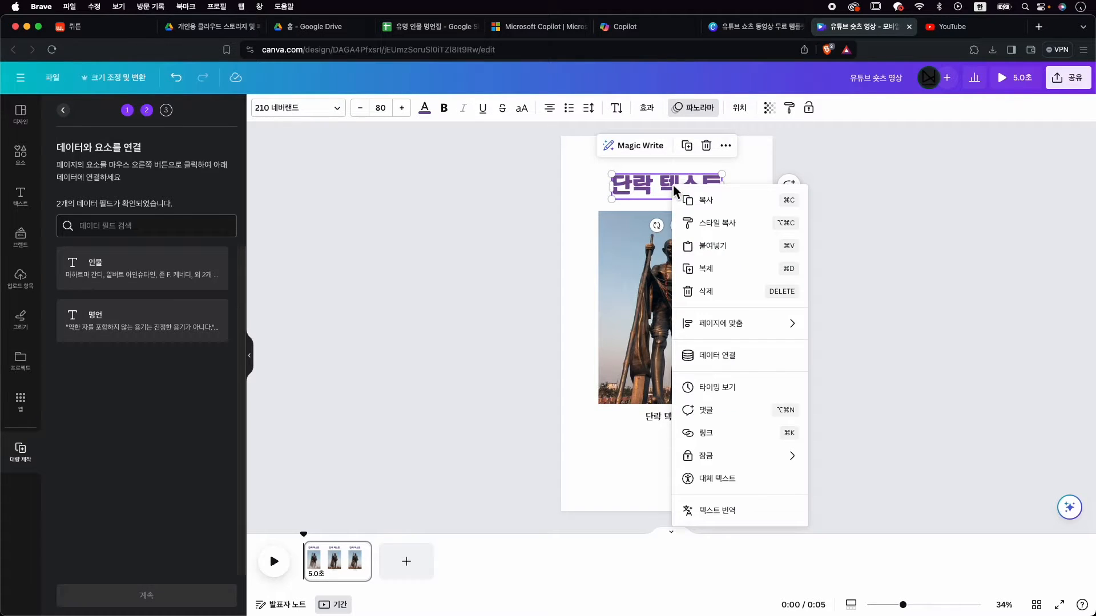
left_click(742, 370)
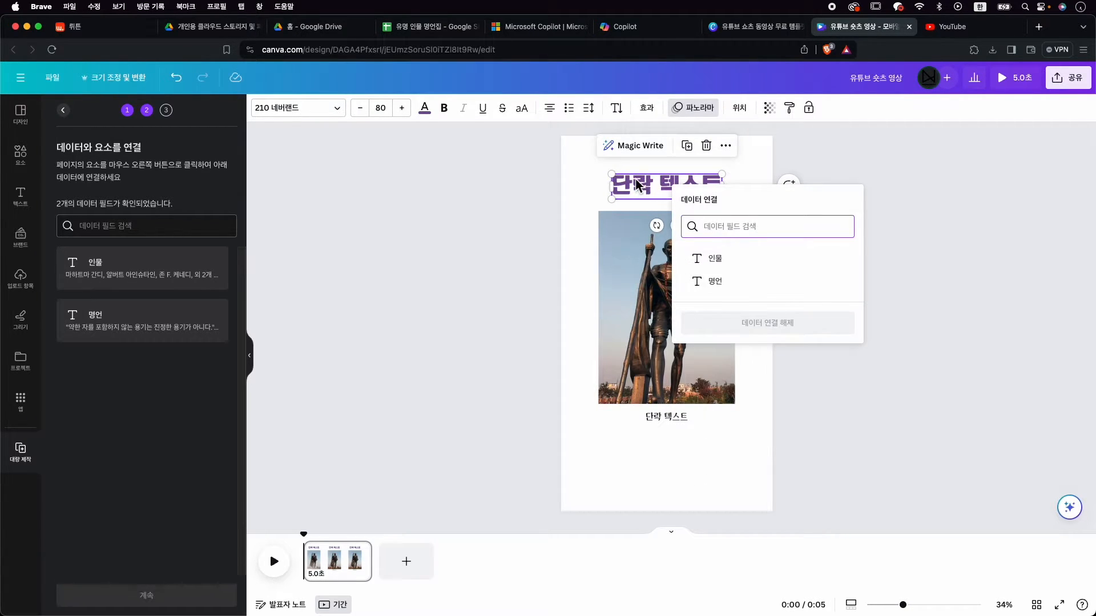
left_click(733, 264)
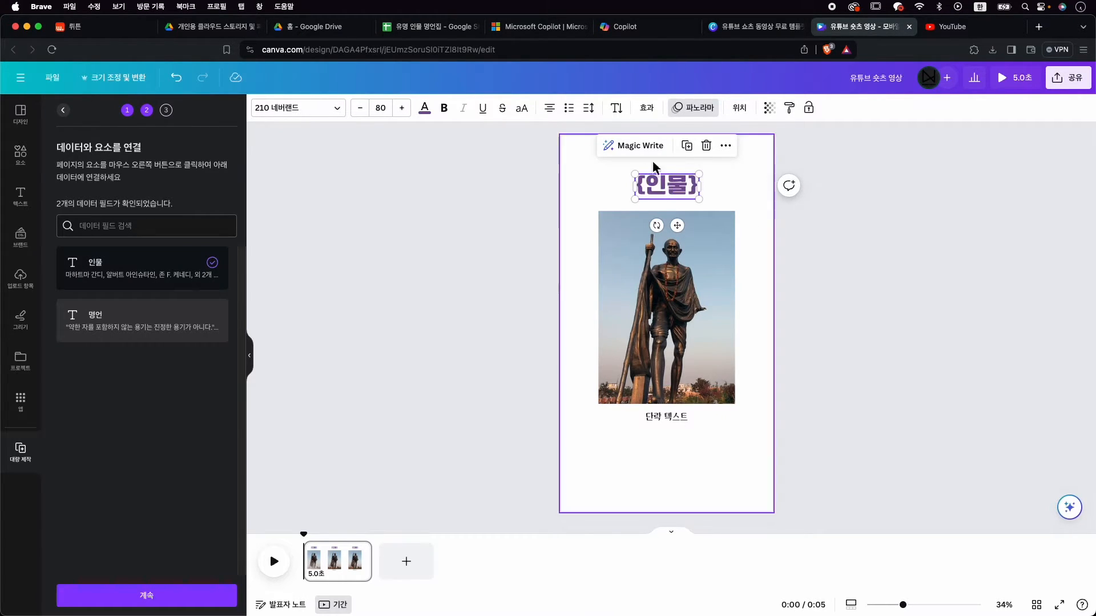
- Connect the text below the Gandhi photo to the 명언 data field
left_click(677, 417)
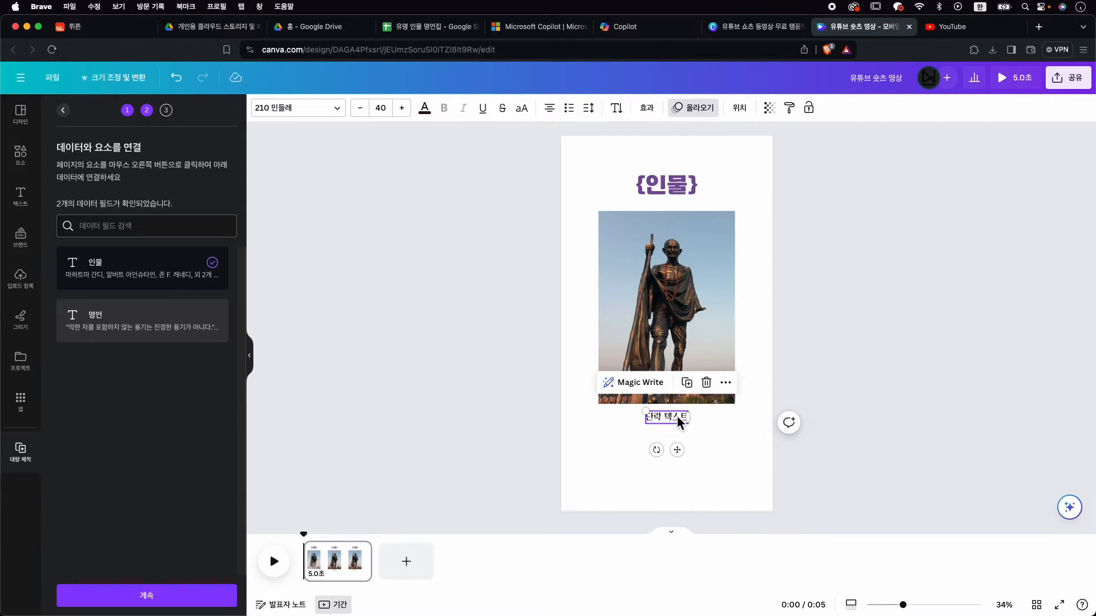
right_click(666, 424)
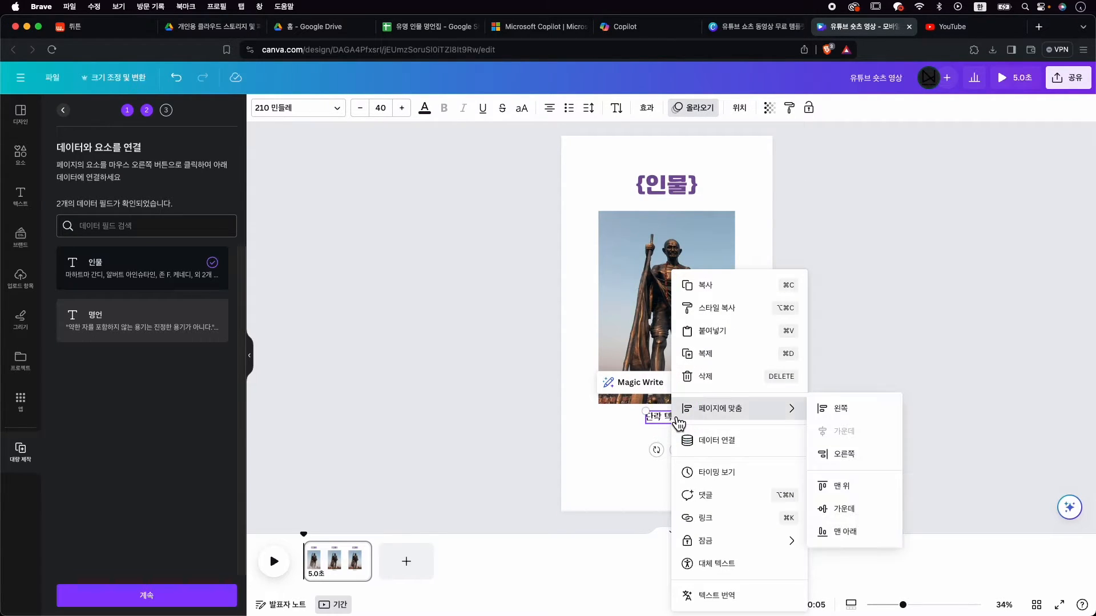
left_click(734, 452)
left_click(742, 516)
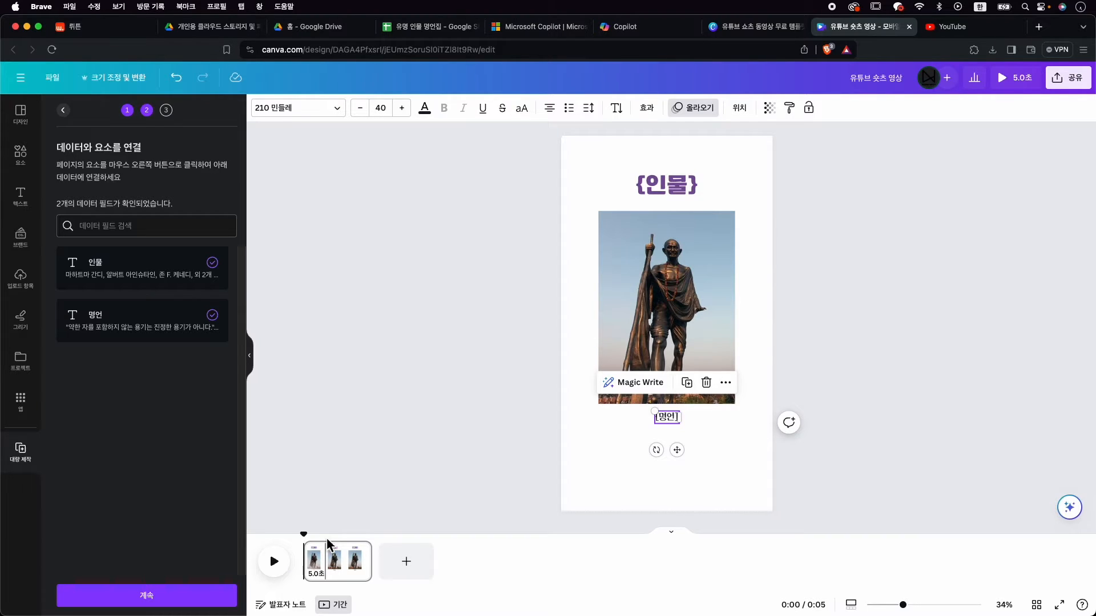
- Shorten the page's duration to 3.0 seconds
left_click(343, 581)
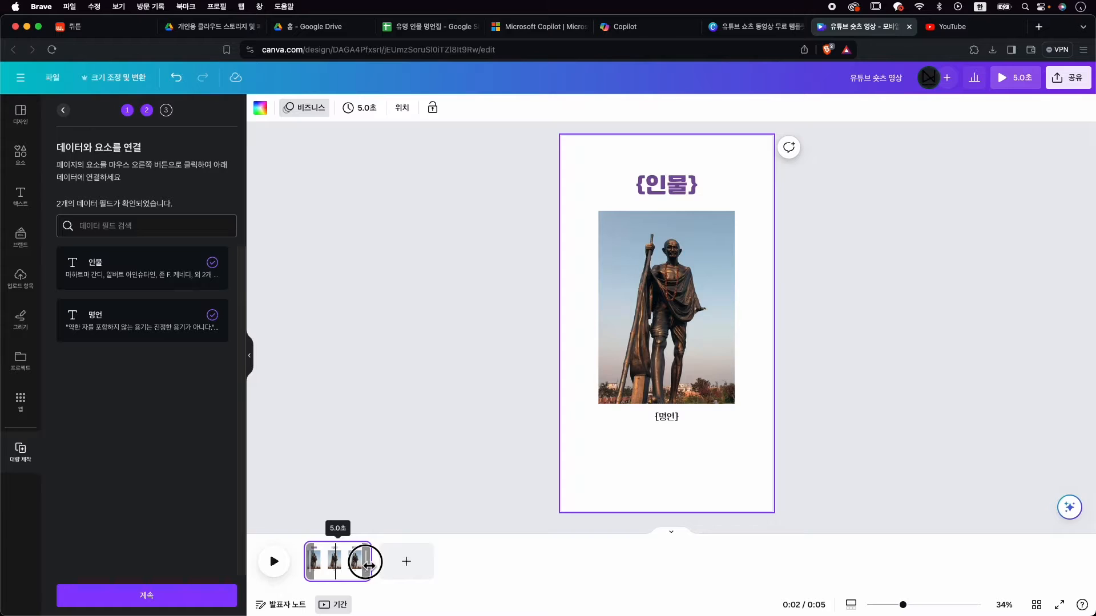
left_click_drag(371, 563, 357, 558)
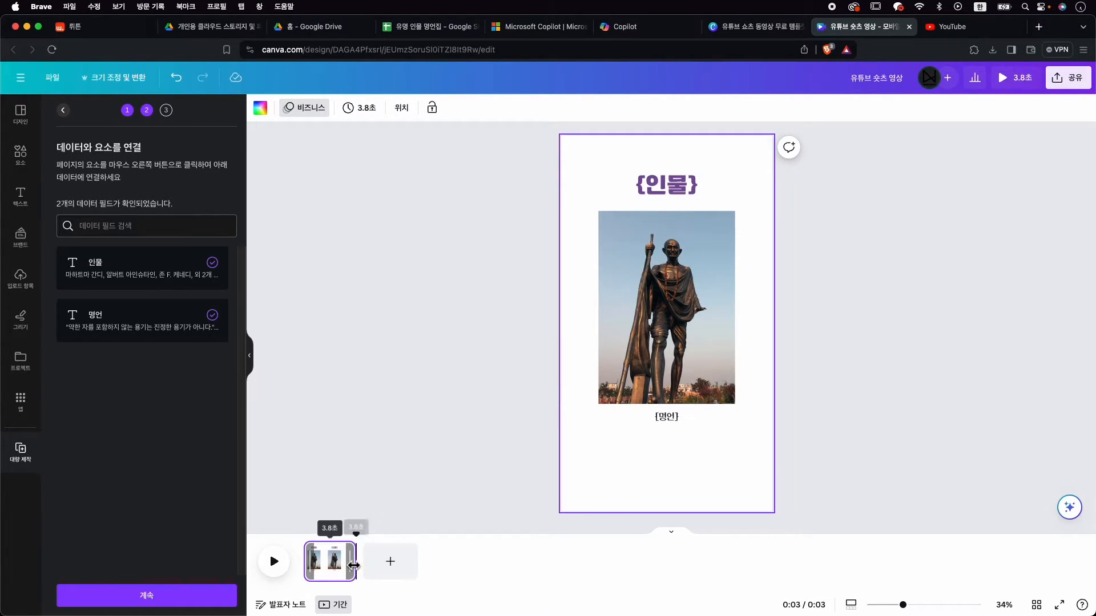
left_click(339, 574)
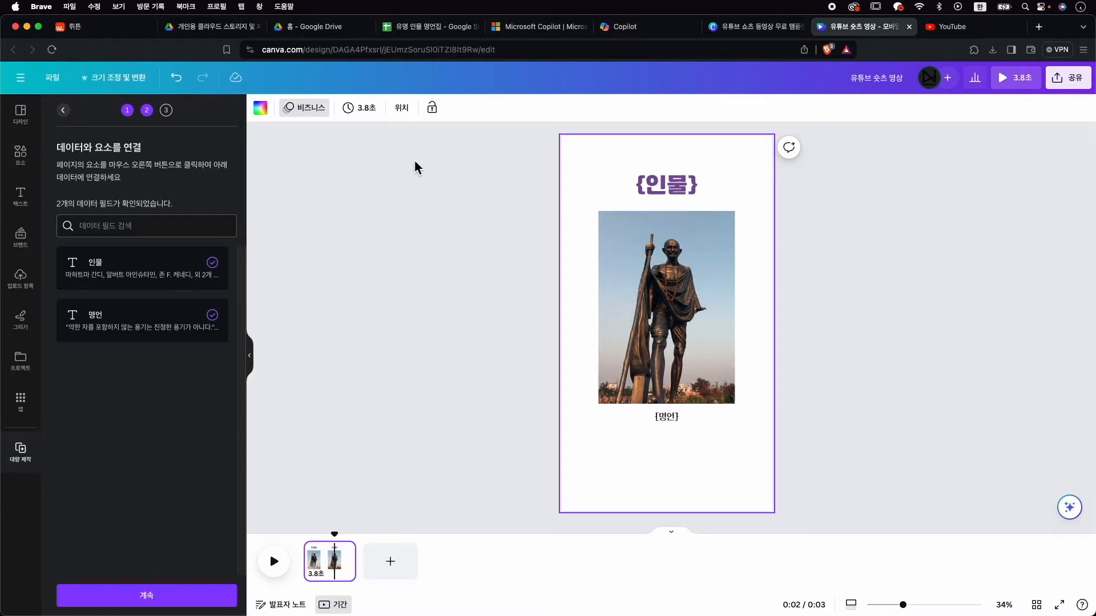
left_click(373, 114)
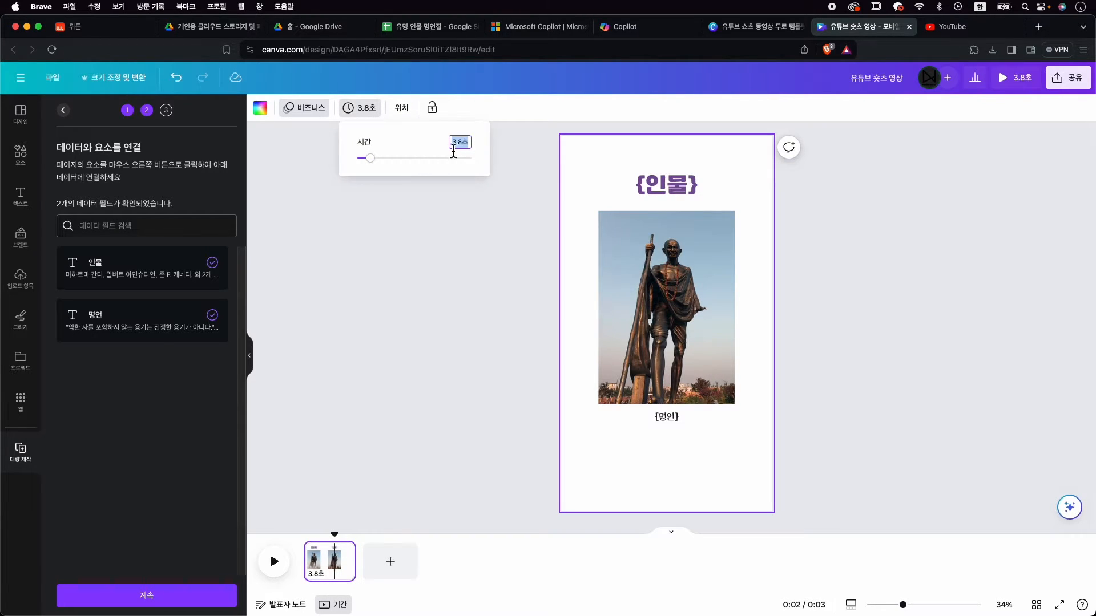
key("Return")
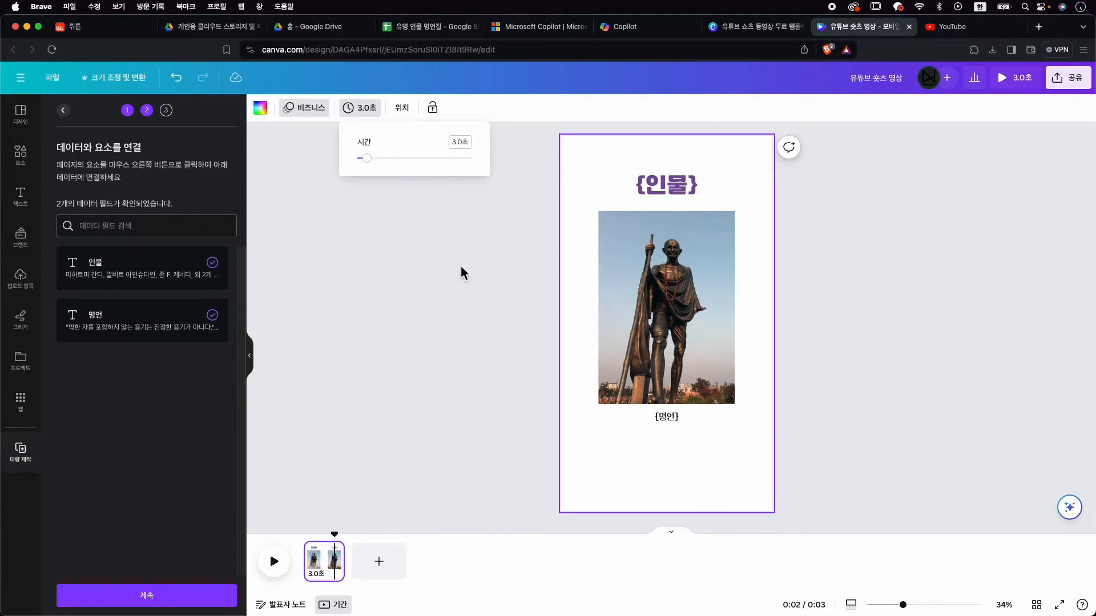
- Try the light grey photo color as the page background and set it back to white #FFFFFF
left_click(267, 114)
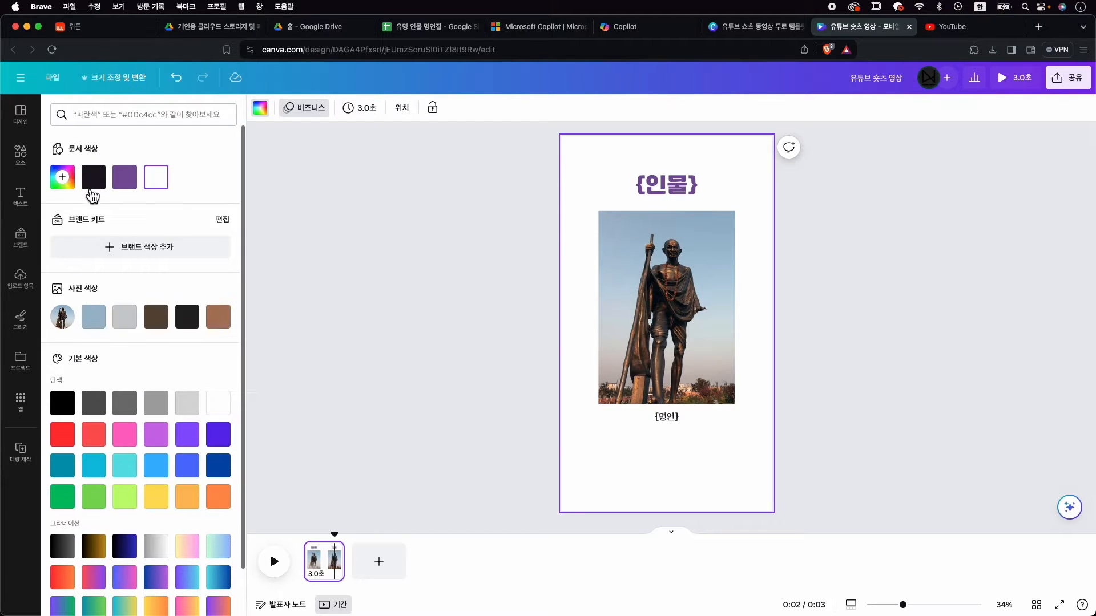
left_click(126, 323)
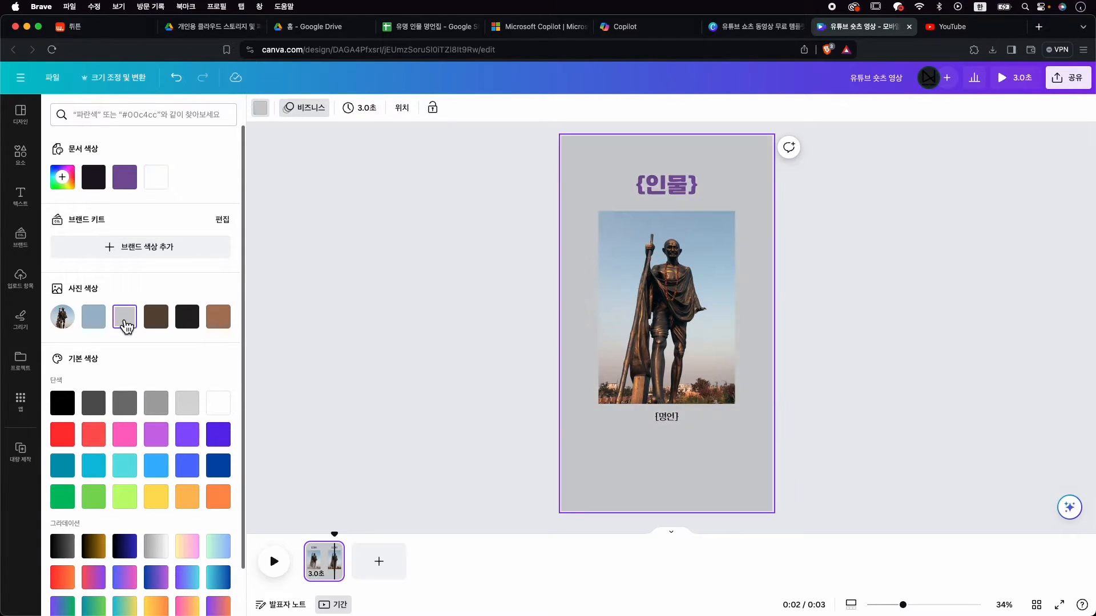
left_click(63, 178)
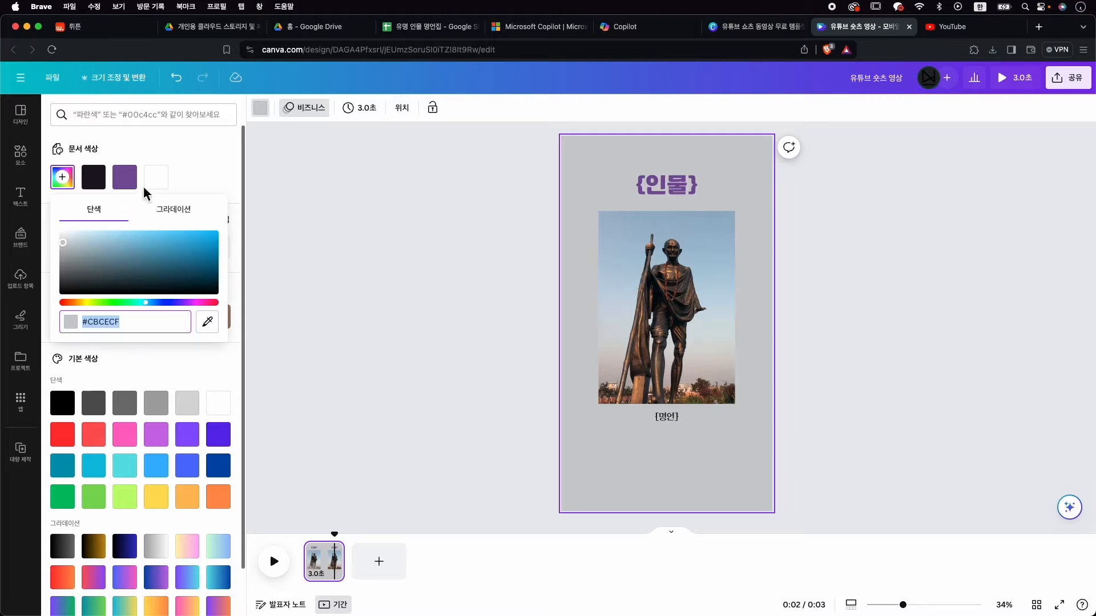
left_click_drag(92, 266, 63, 233)
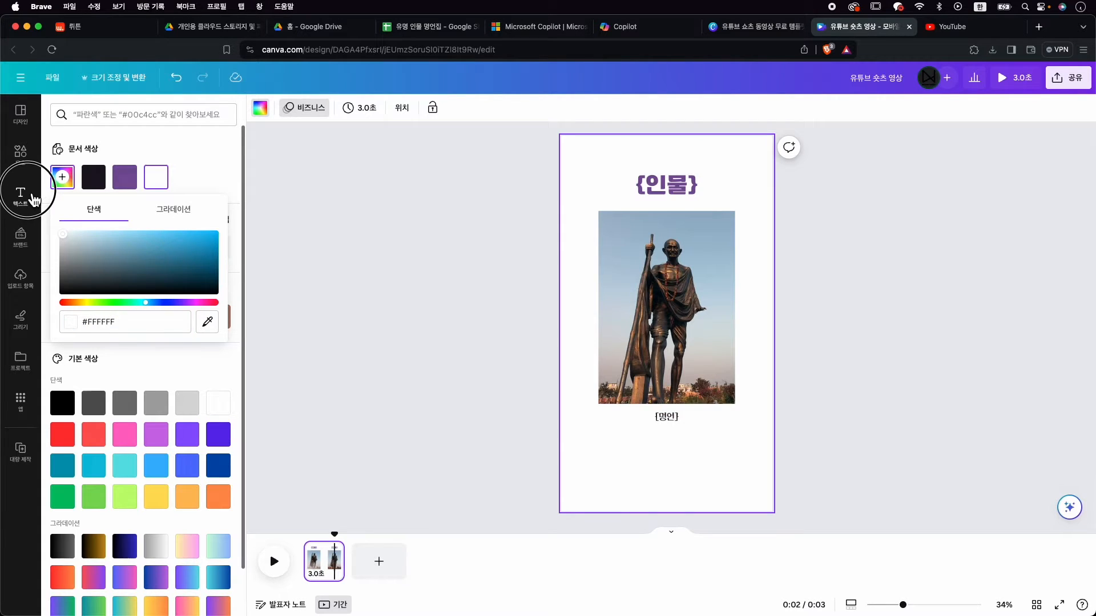
left_click(380, 194)
left_click(394, 451)
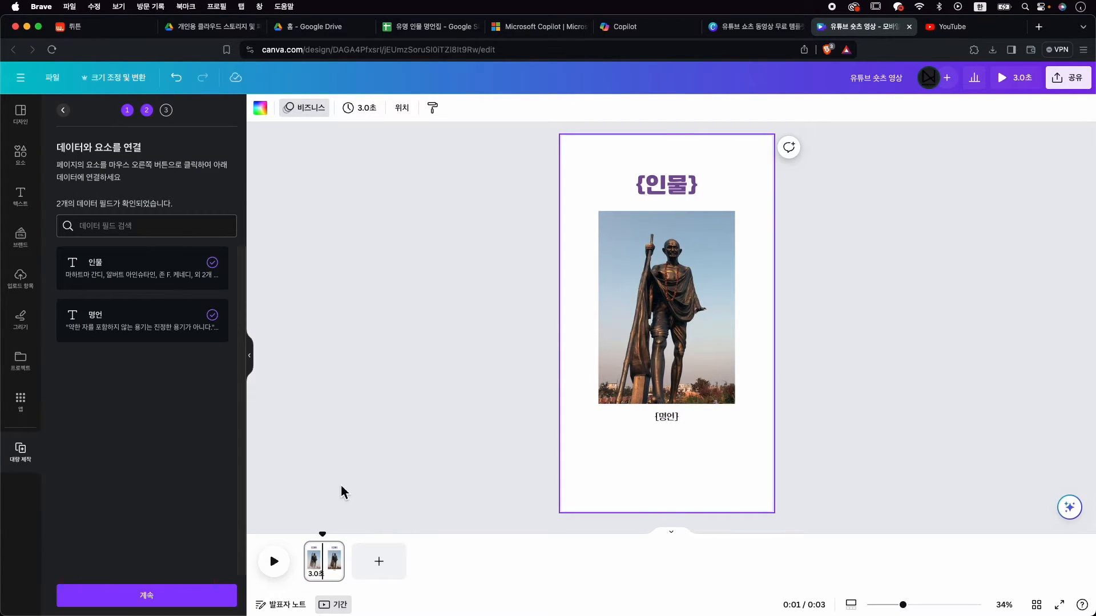
- Compare the 비즈니스 and 세련됨 page animations and apply 세련됨 to the page
left_click(327, 577)
left_click(294, 120)
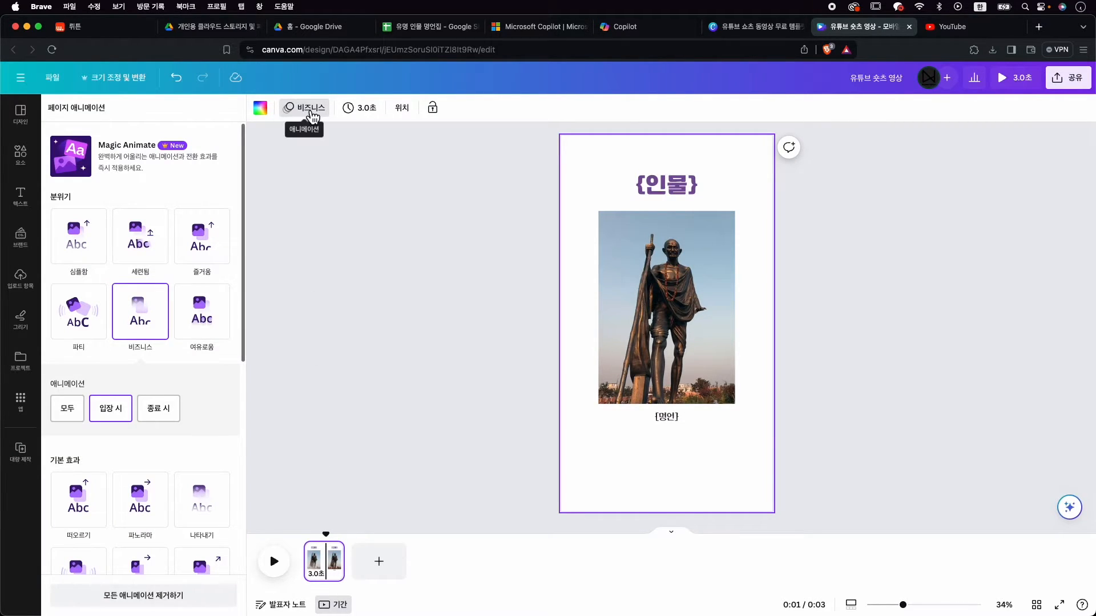
left_click(147, 257)
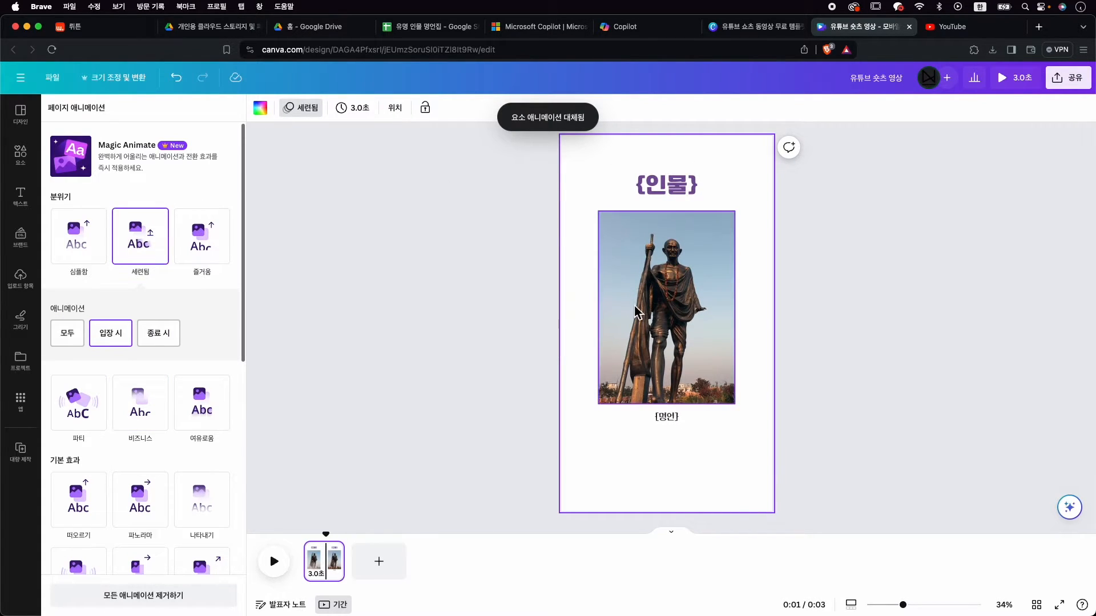
left_click(147, 436)
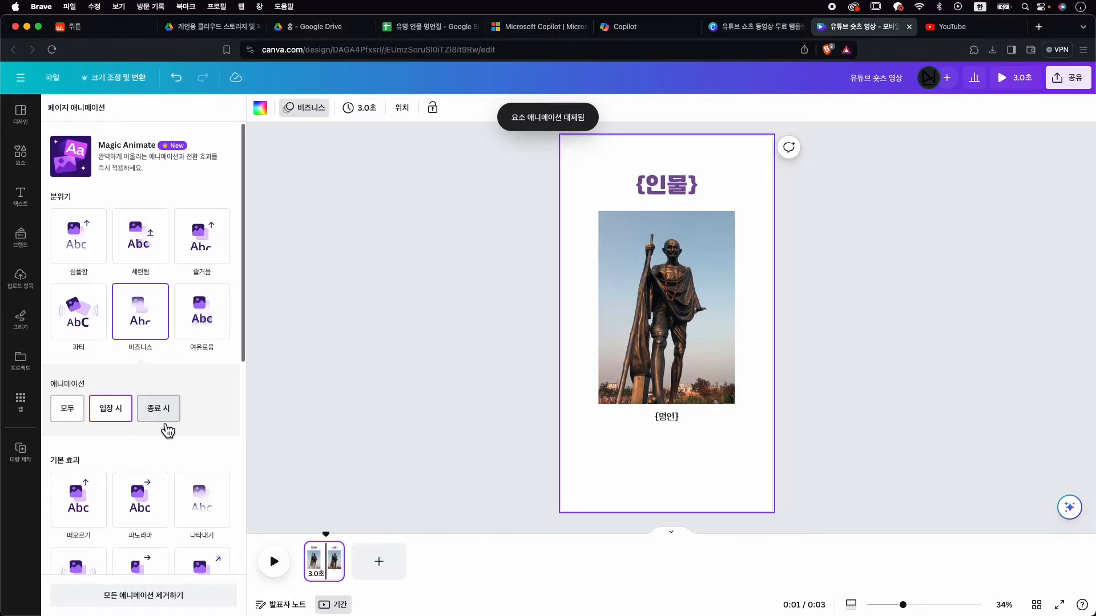
left_click(136, 251)
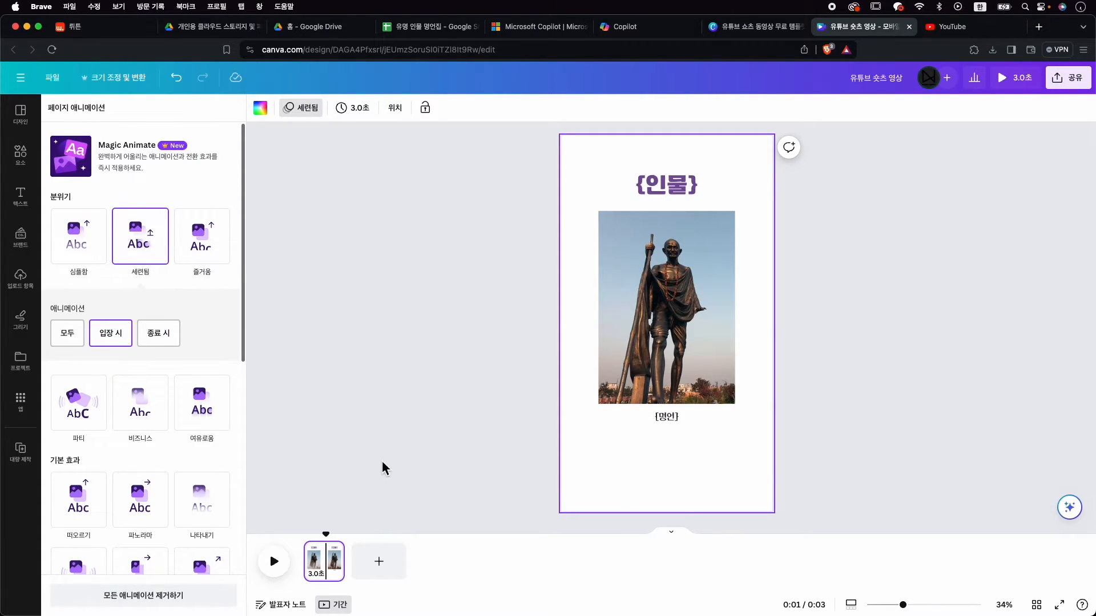
- Generate five designs from all the connected 인물 and 명언 data rows with bulk create
left_click(22, 452)
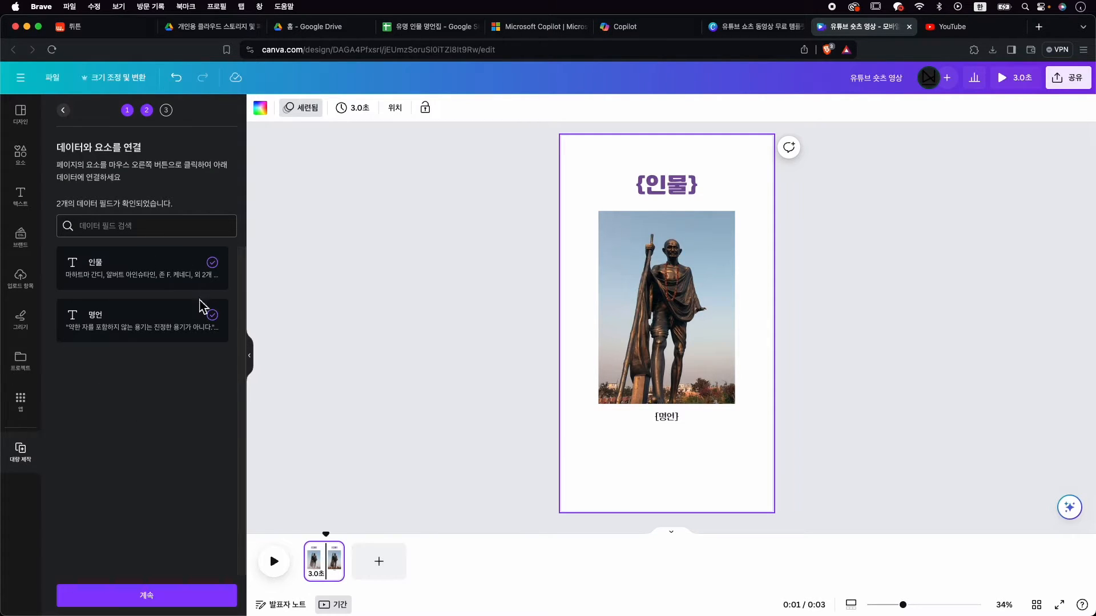
left_click(169, 599)
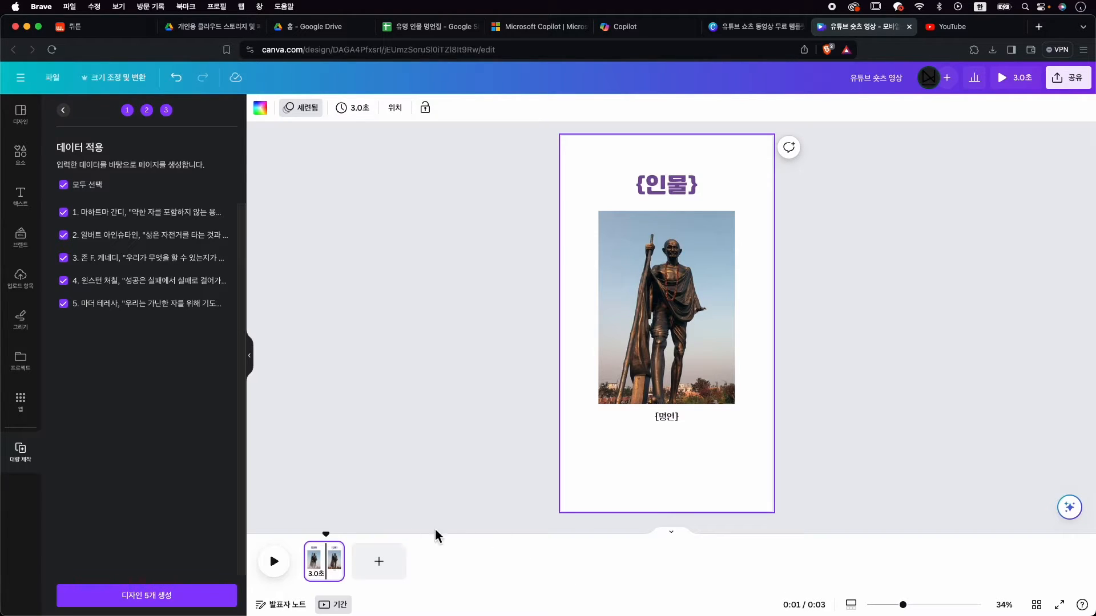
left_click(179, 603)
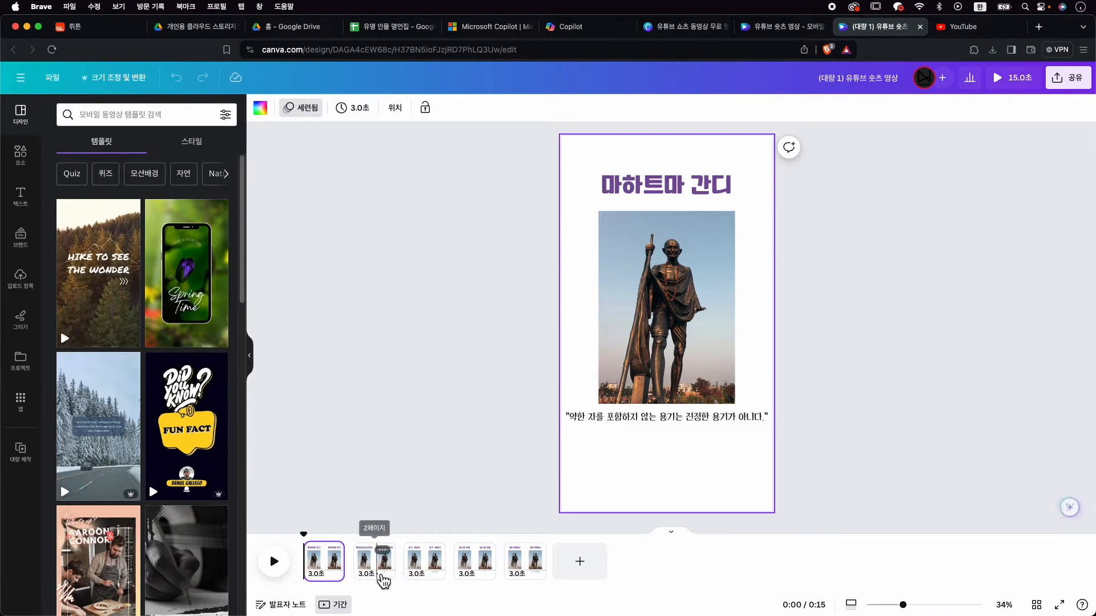
- Review the five generated quote pages and their text along the timeline, ending on the 마하트마 간디 page
left_click(377, 577)
left_click(434, 577)
left_click(479, 578)
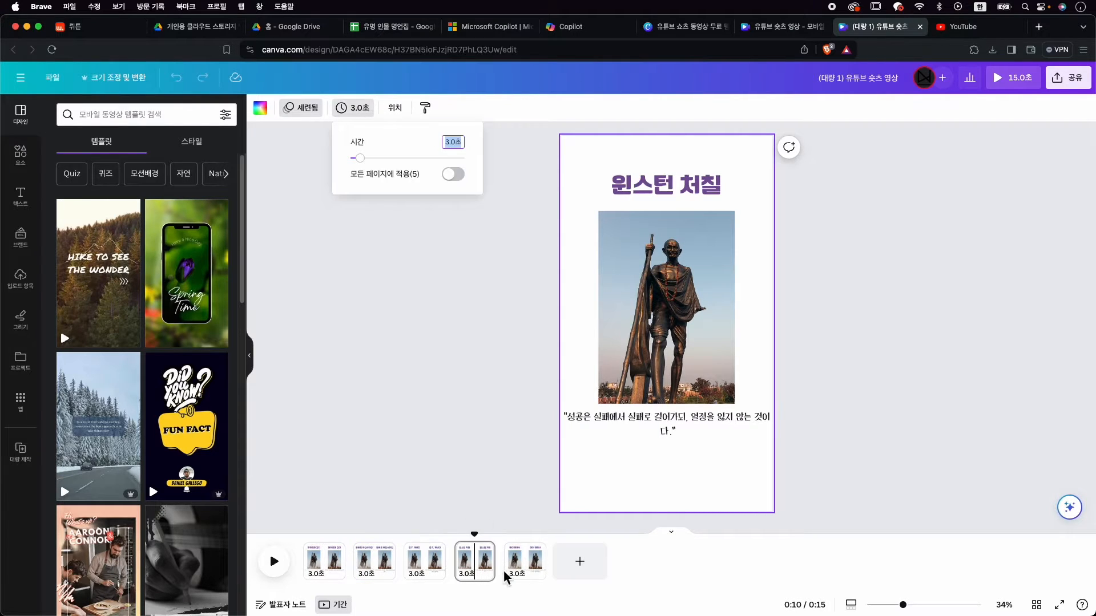
left_click(530, 579)
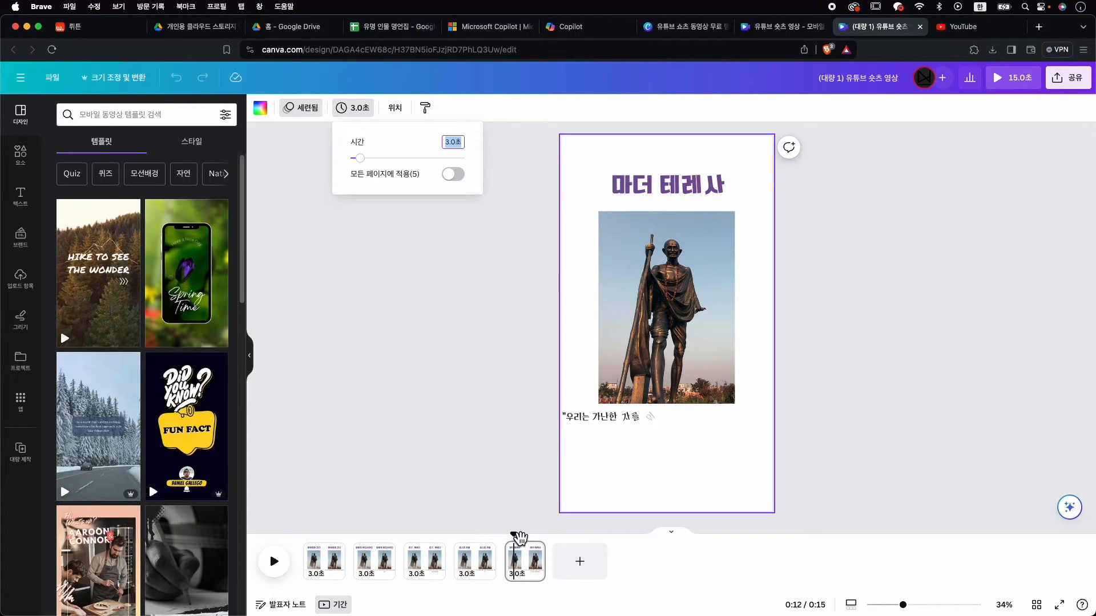
left_click(519, 537)
left_click_drag(515, 530, 422, 541)
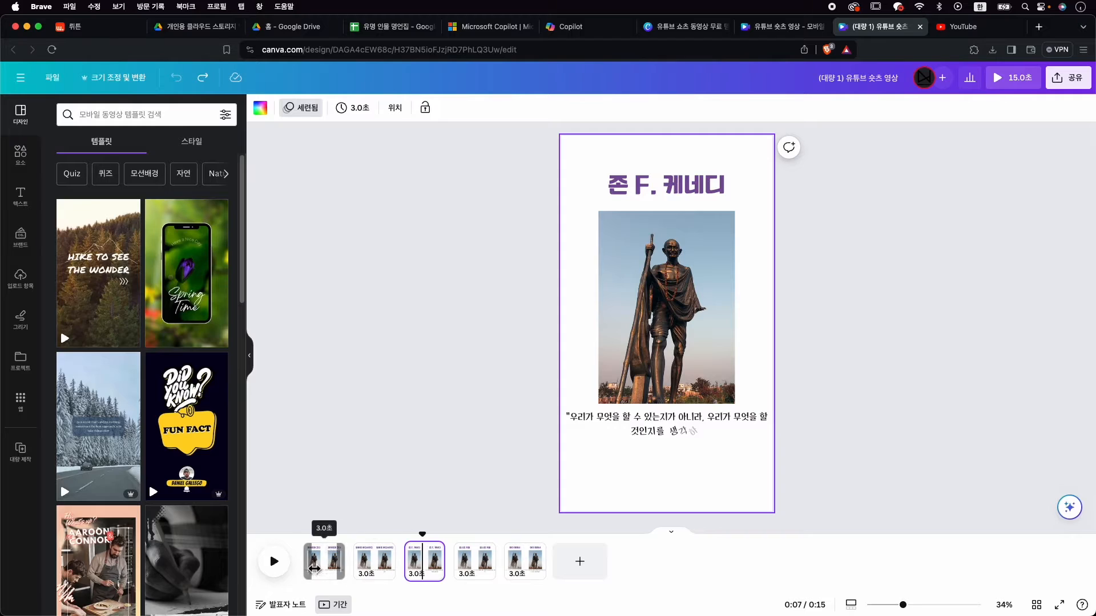
left_click(320, 565)
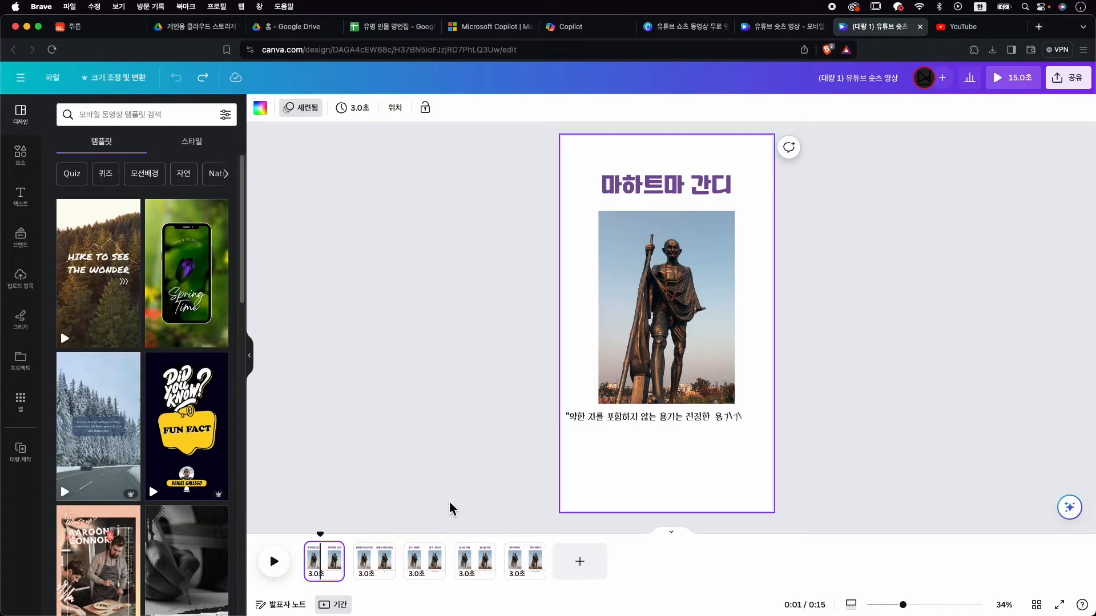
- Switch to YouTube and open the audio library (오디오 보관함) of the channel's YouTube Studio
left_click(964, 27)
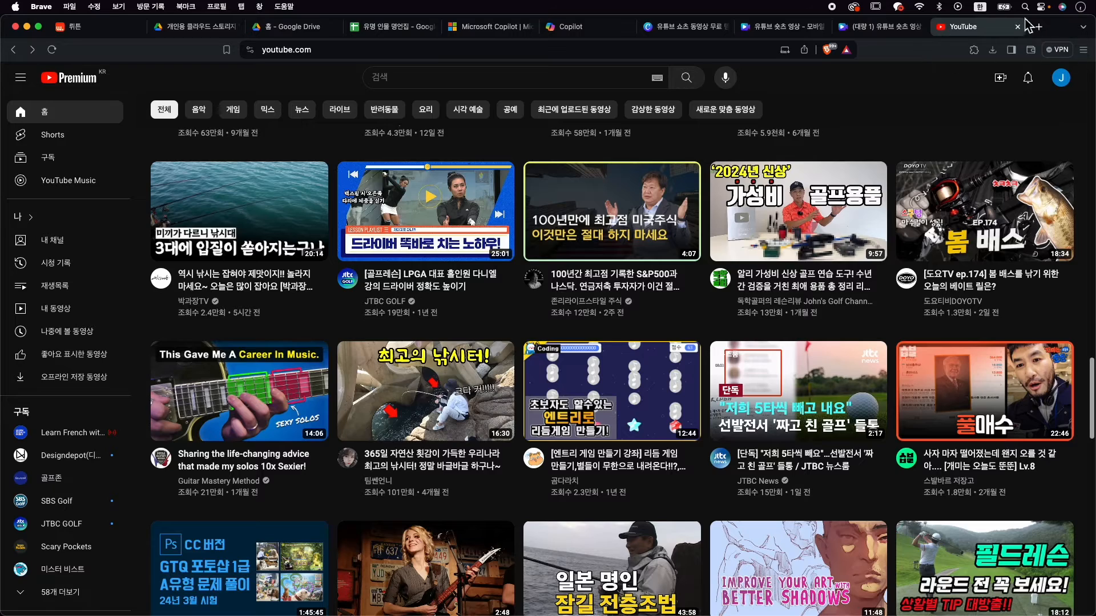
left_click(1060, 87)
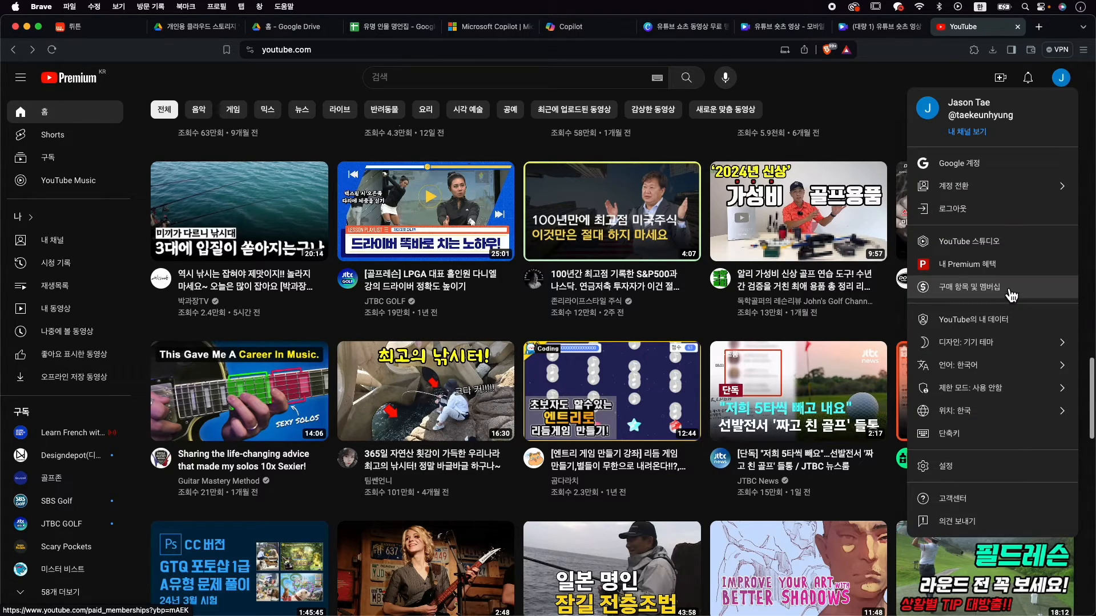
left_click(1015, 242)
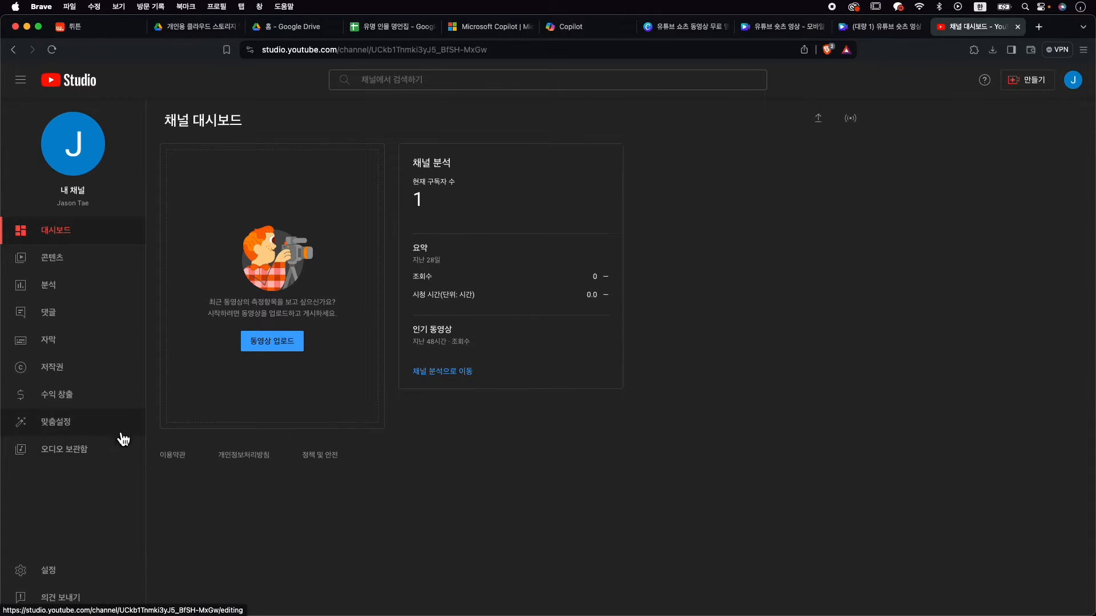
left_click(86, 464)
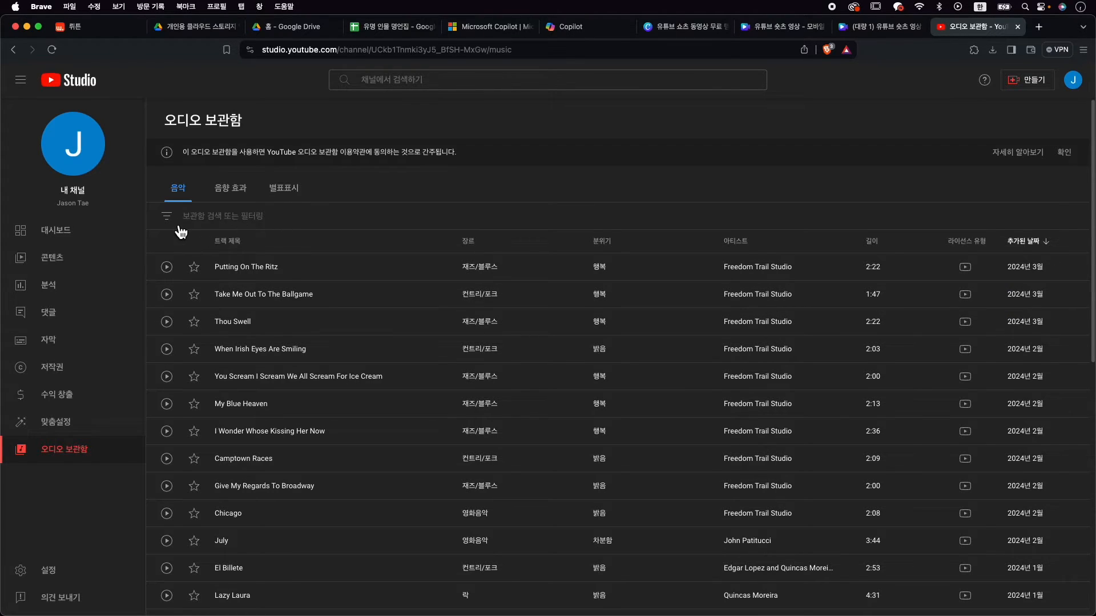
- Listen to several parts of the track Putting On The Ritz and stop its playback
left_click(166, 268)
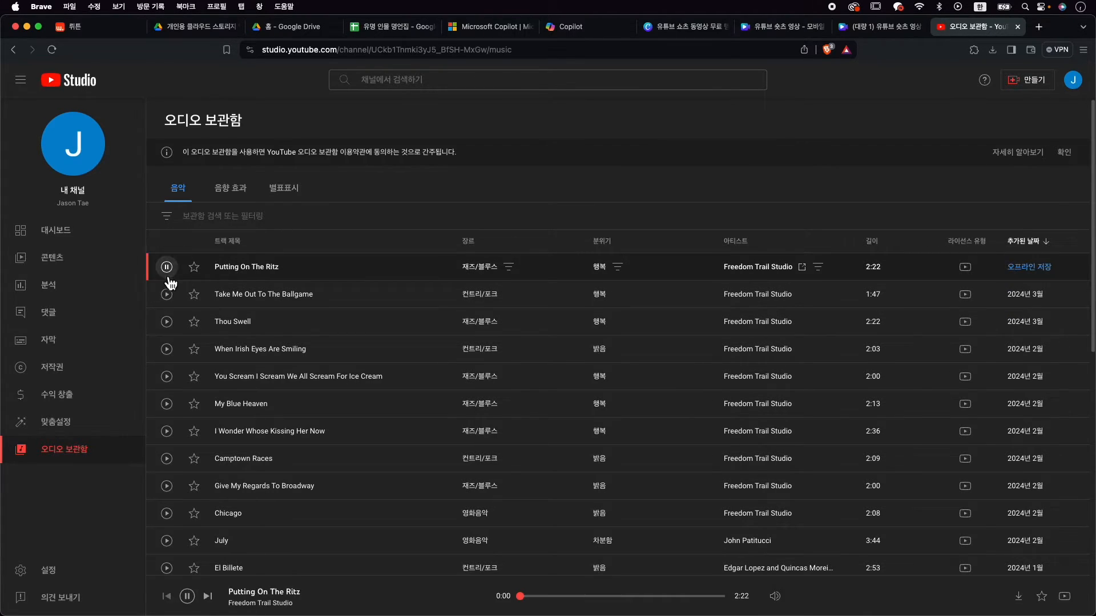
left_click(585, 597)
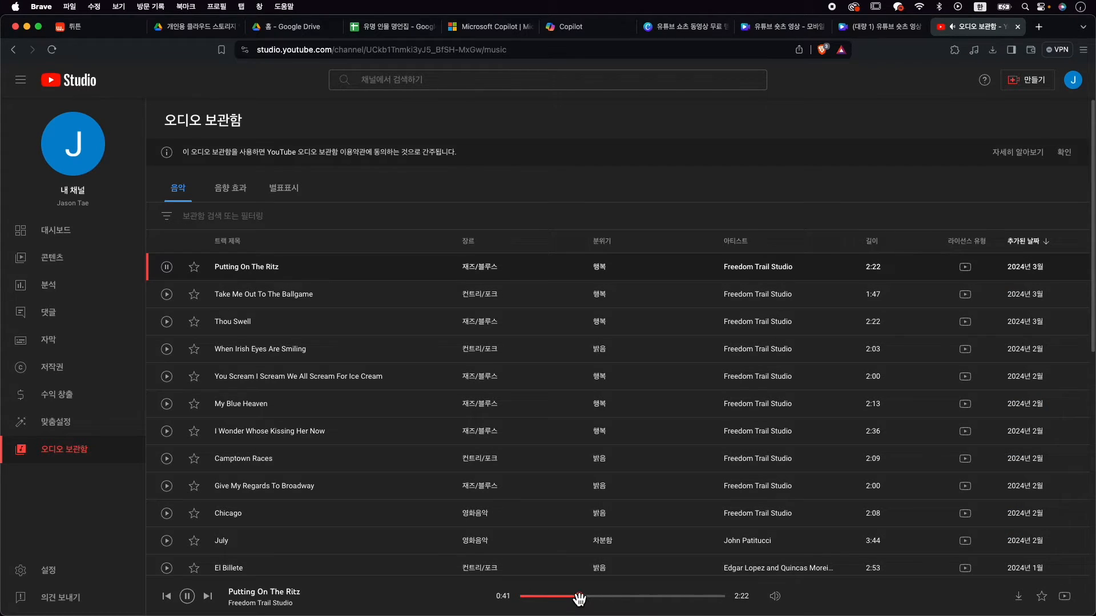
left_click(645, 597)
left_click(686, 597)
left_click(167, 268)
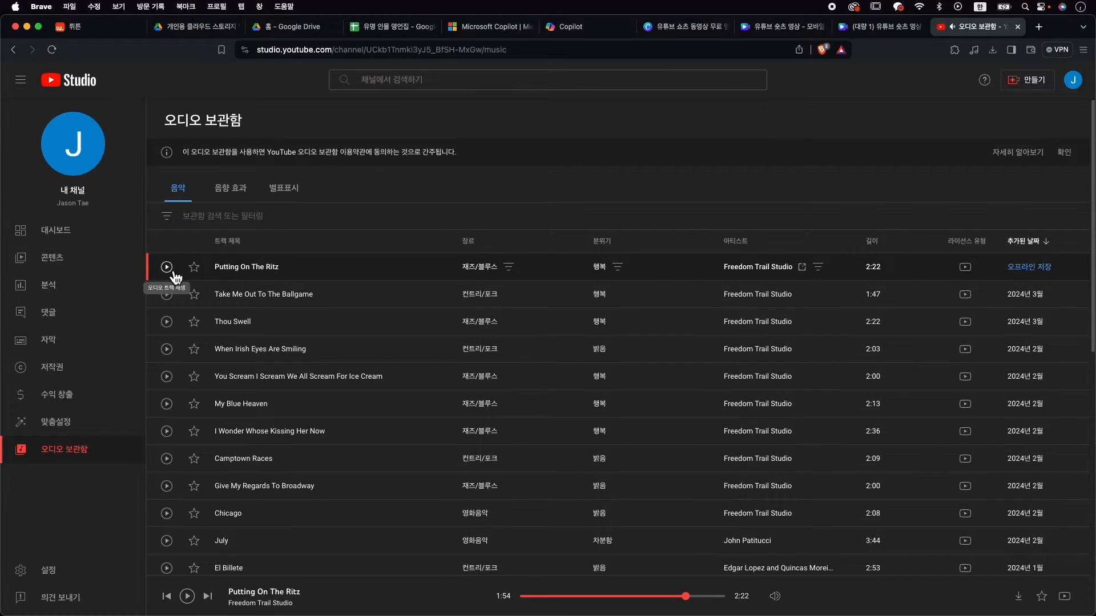
- Filter the music library by the moods 밝음 and 행복
left_click(170, 222)
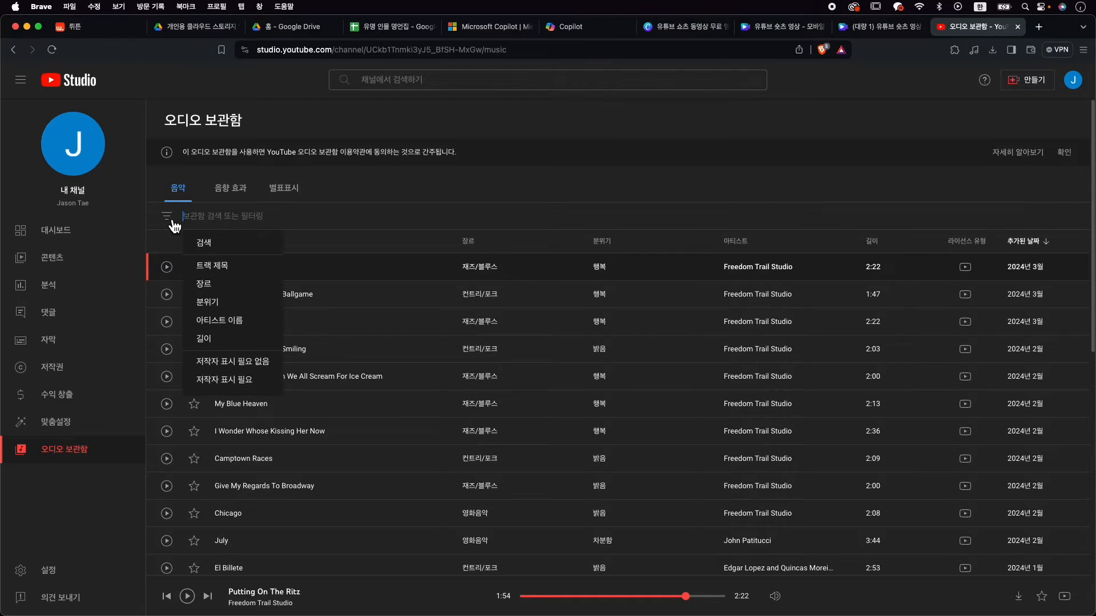
left_click(233, 305)
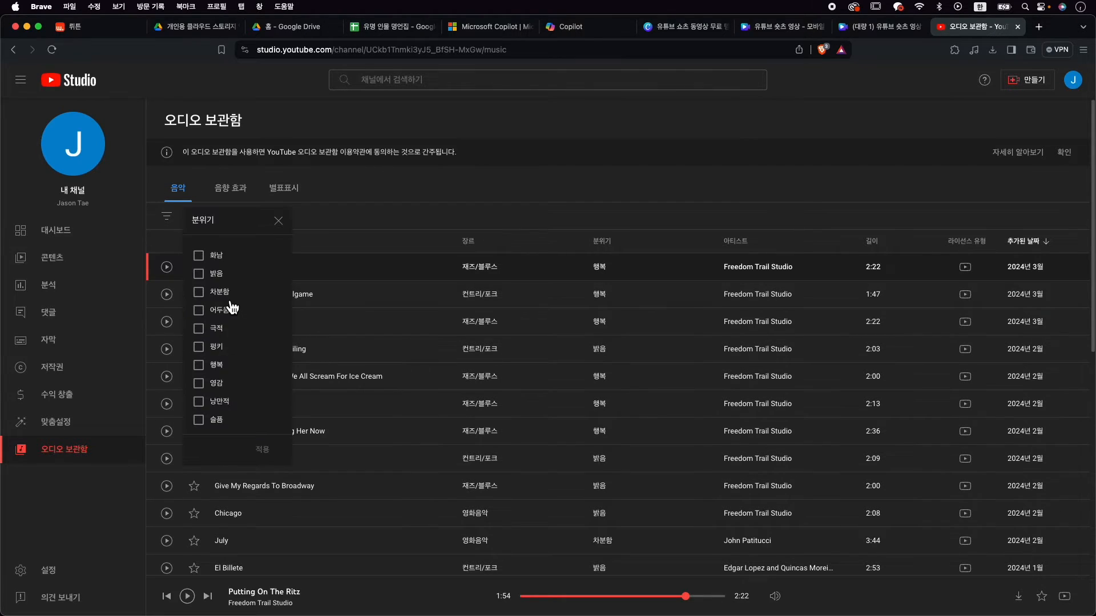
left_click(204, 276)
left_click(200, 365)
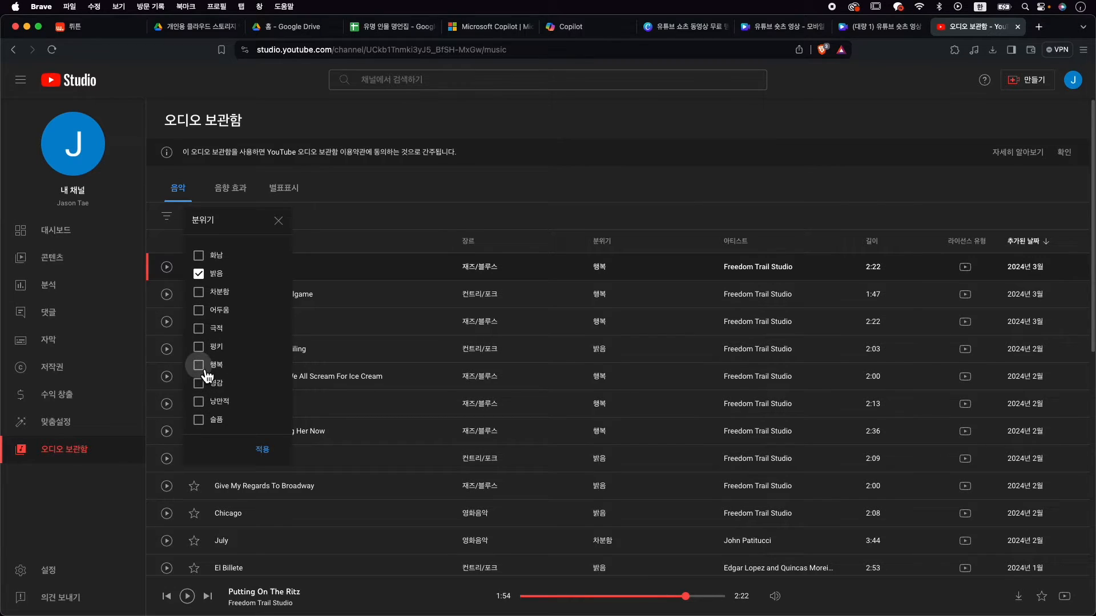
left_click(263, 450)
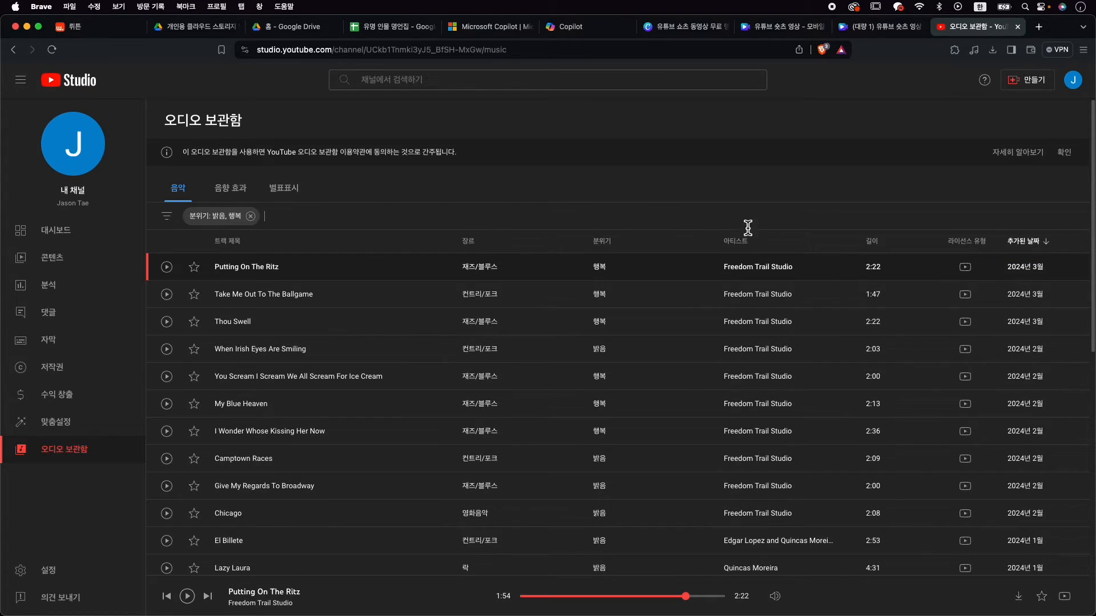
- Read the licence type details for the filtered tracks and close the YouTube audio library licence terms
mouse_move(992, 242)
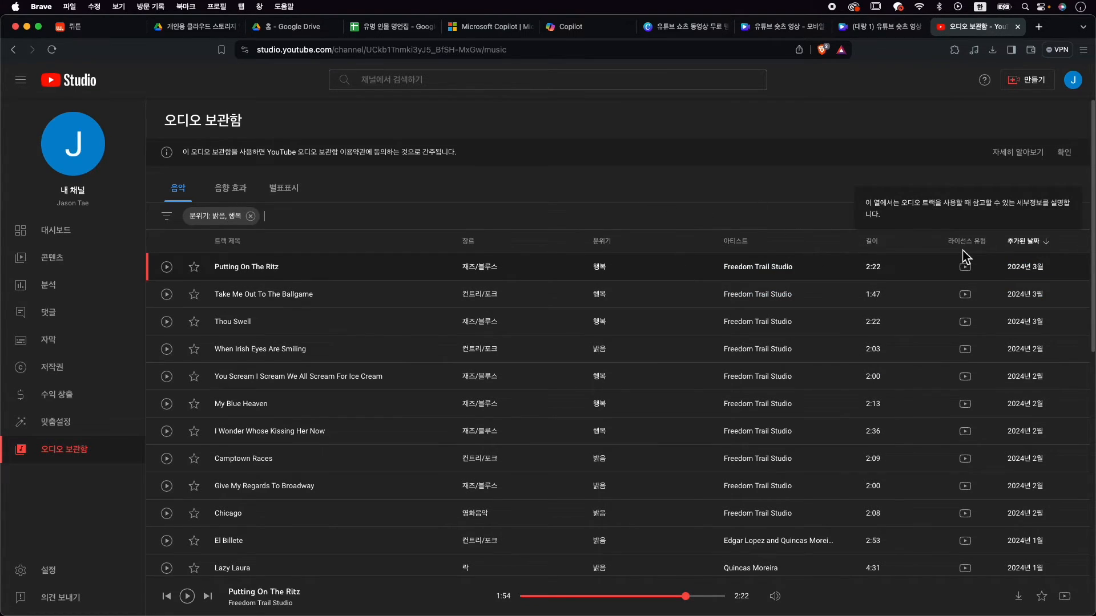
mouse_move(965, 267)
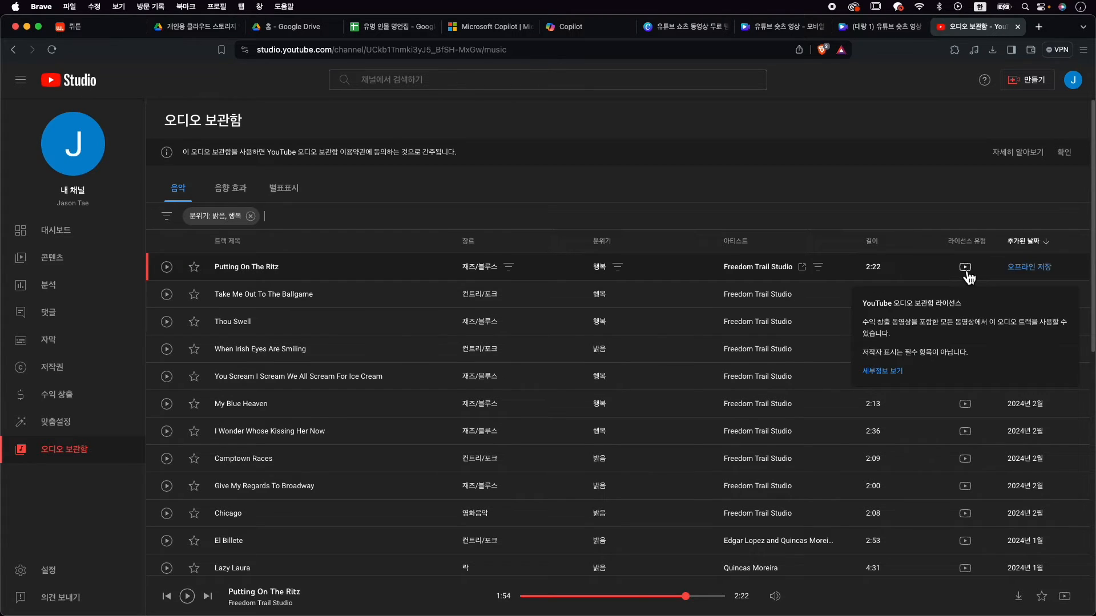
left_click(965, 405)
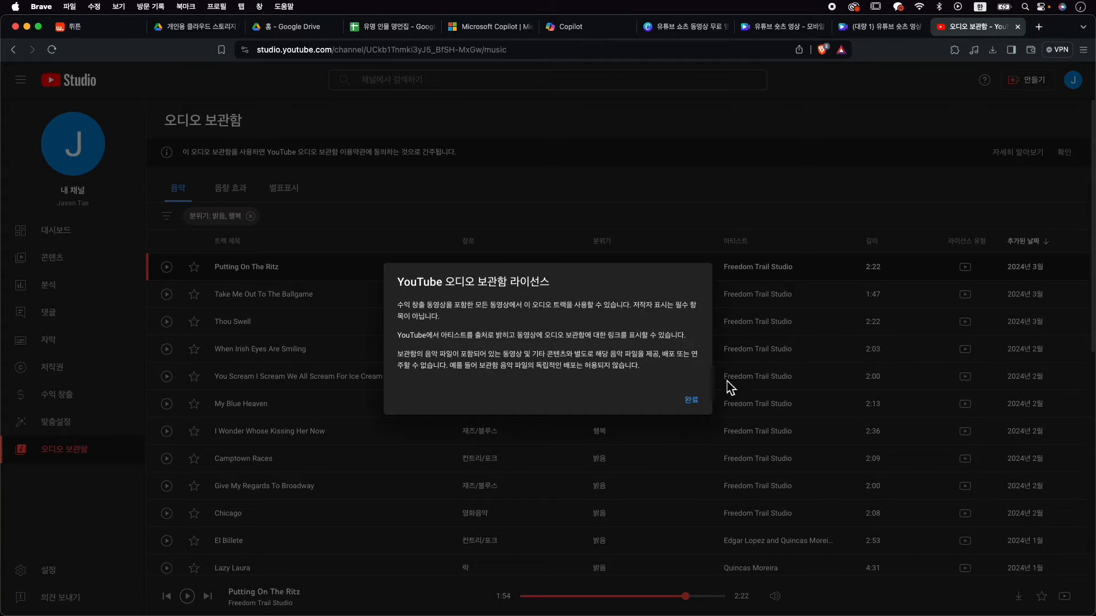
left_click(693, 403)
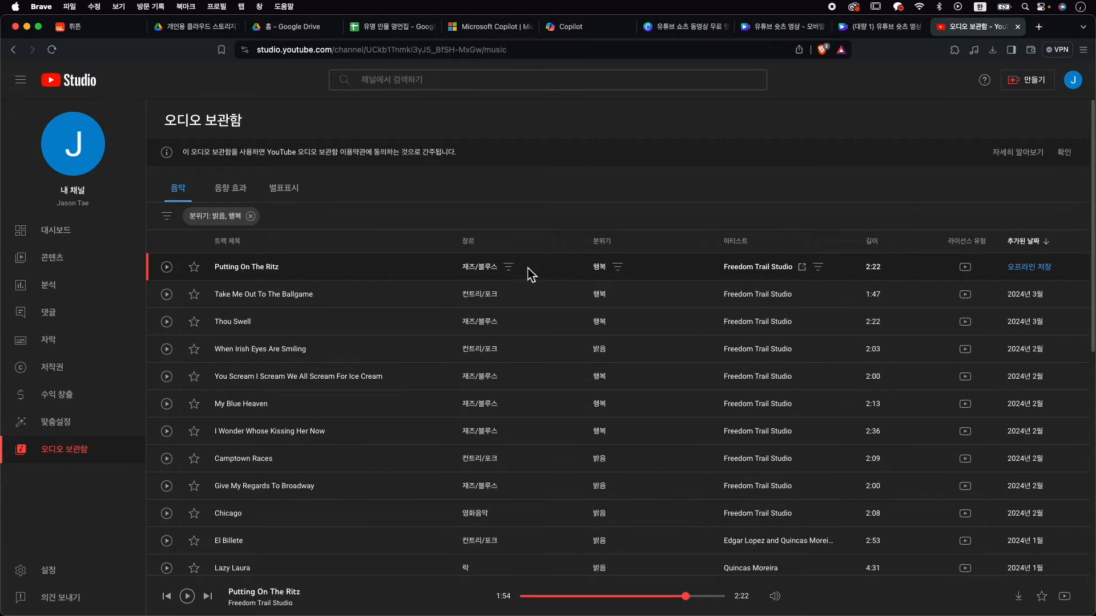
- Preview the track Thou Swell, download it and show the MP3 file in the Finder downloads folder
left_click(166, 321)
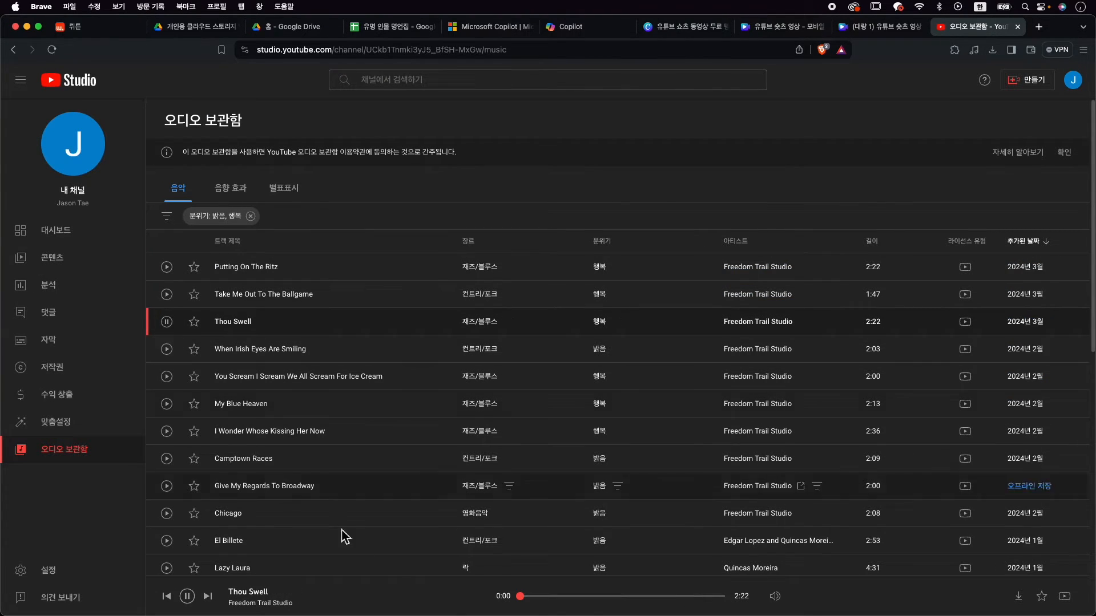
left_click(566, 597)
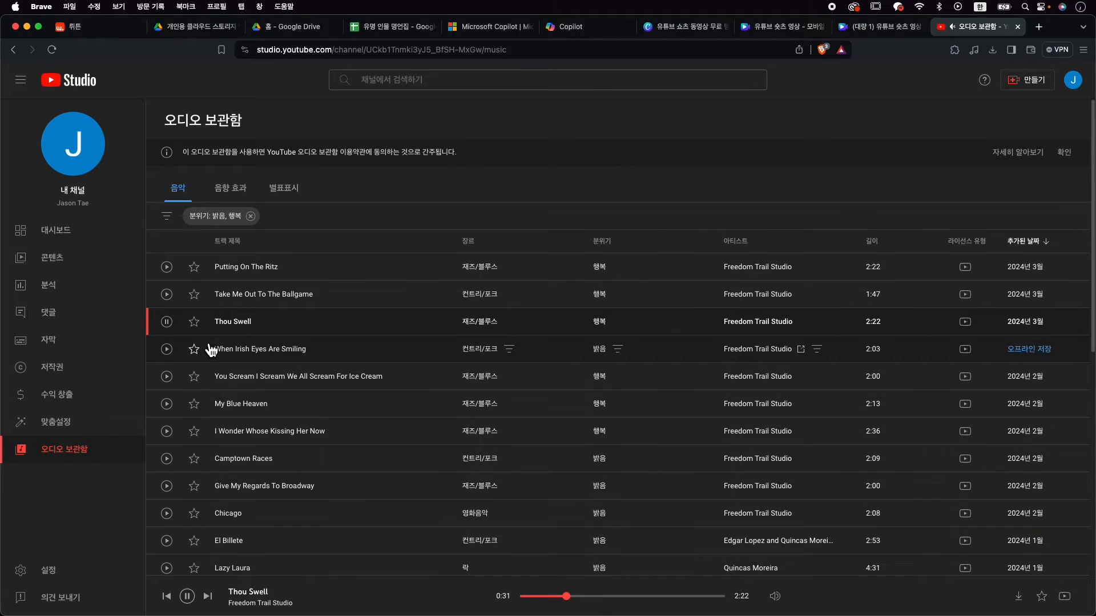
left_click(166, 321)
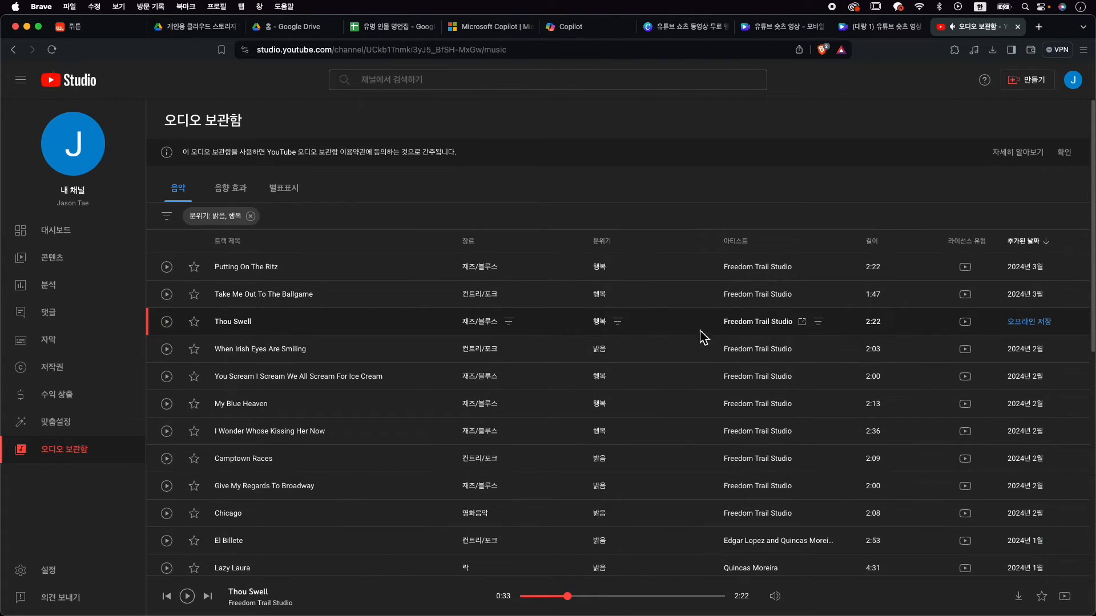
left_click(1040, 329)
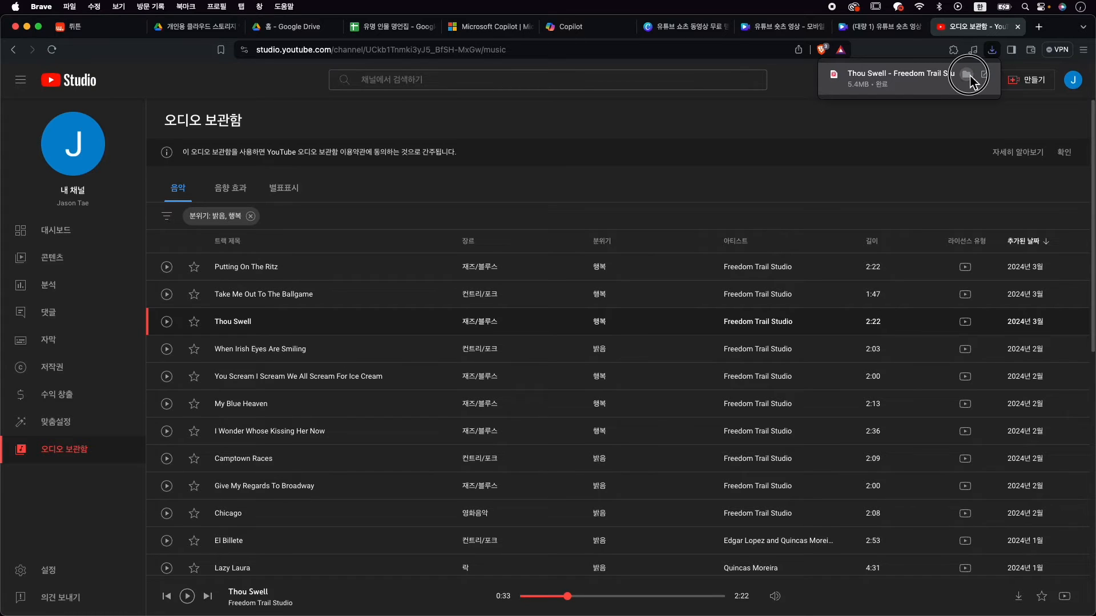
left_click(969, 76)
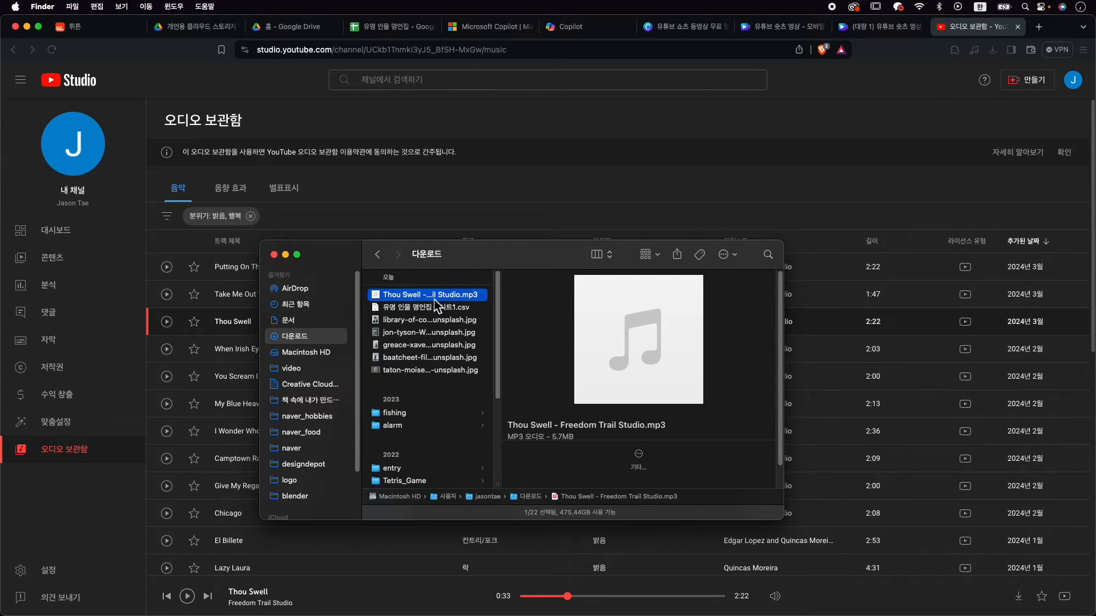
- Switch to the generated Canva design and upload the Thou Swell MP3 from the Finder downloads folder
left_click(873, 27)
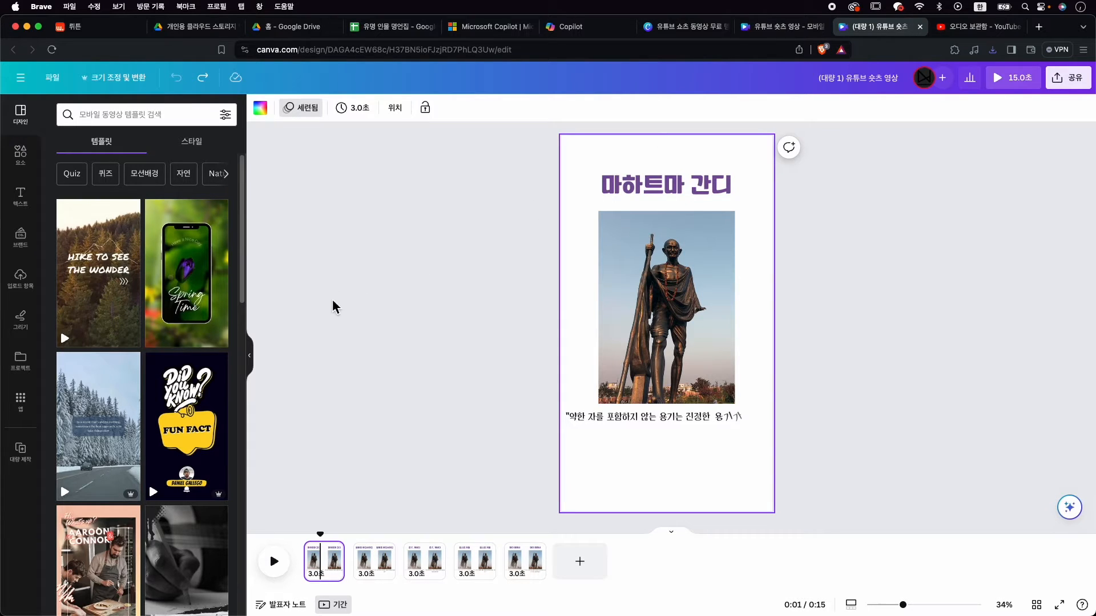
mouse_move(65, 326)
left_click(22, 284)
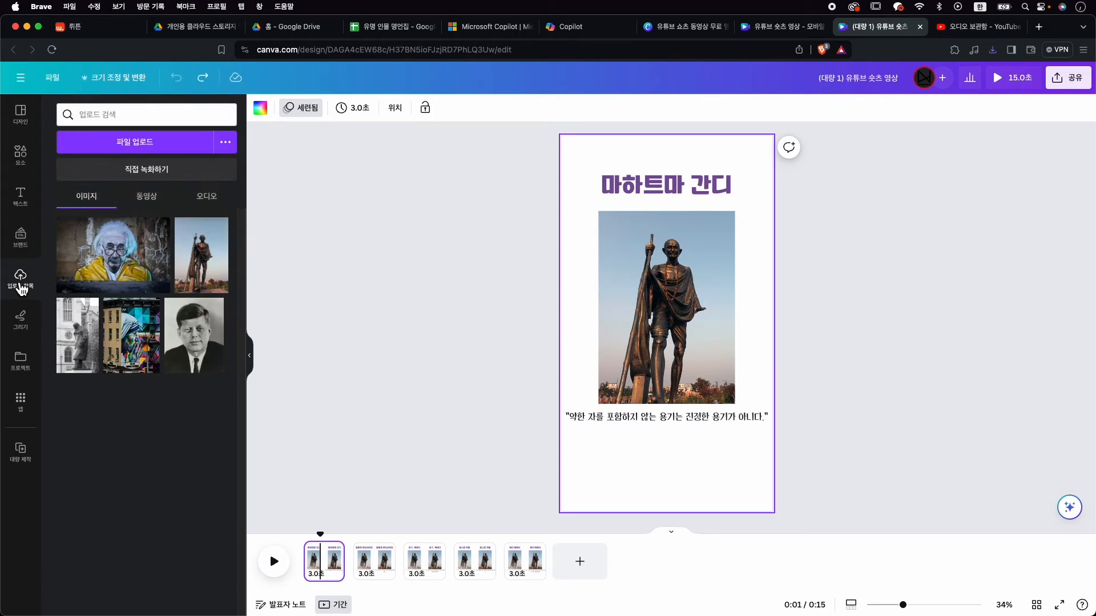
key("super+Tab")
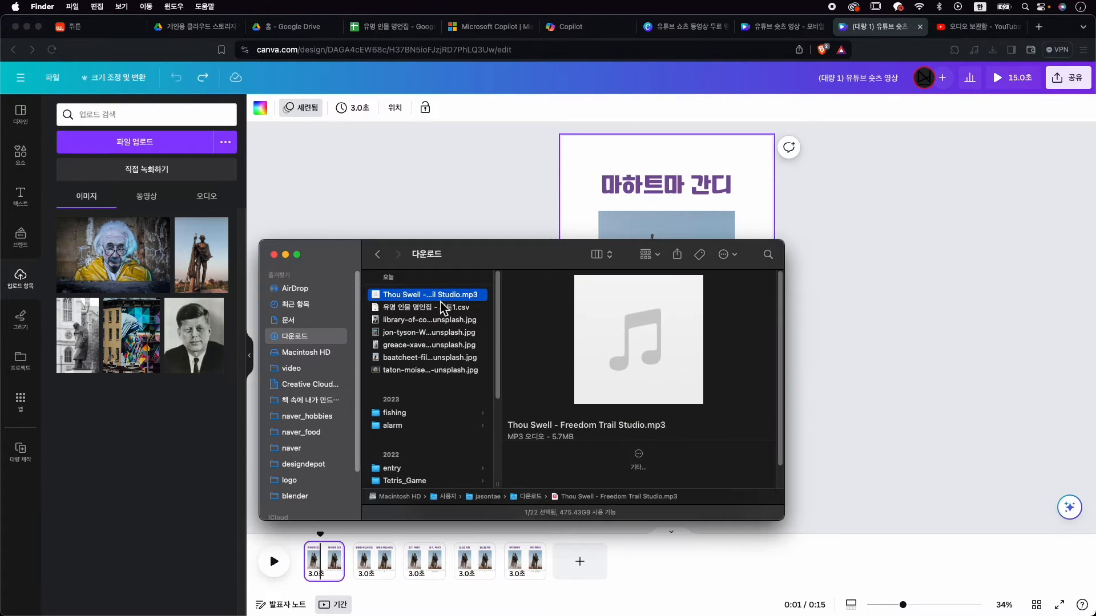
left_click_drag(437, 301, 149, 423)
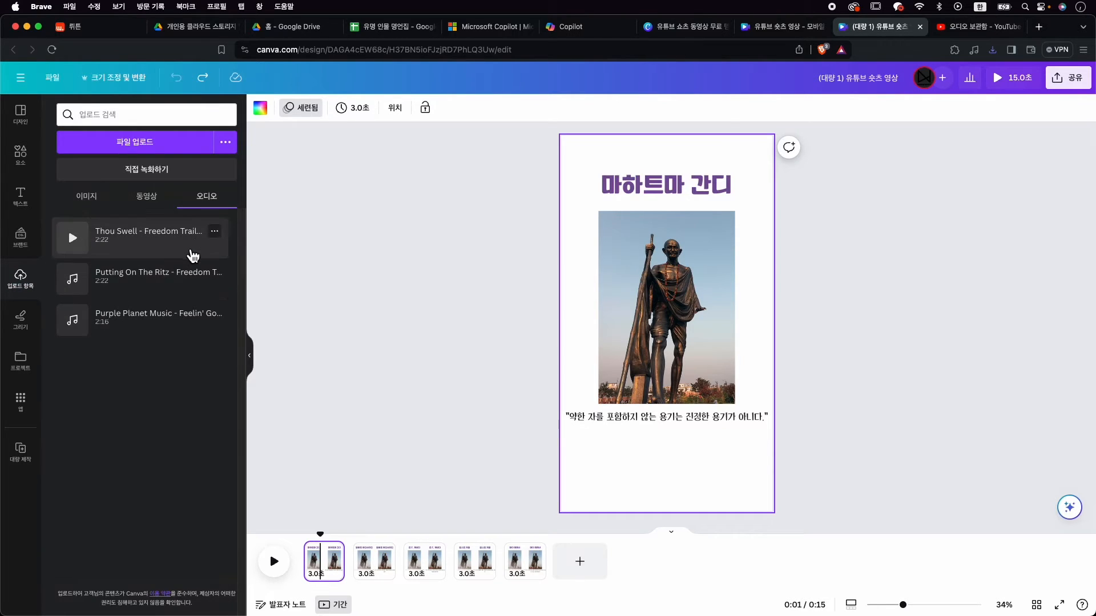
- Preview the uploaded Thou Swell track, add it to the timeline from the start of the video and play the result
left_click(75, 242)
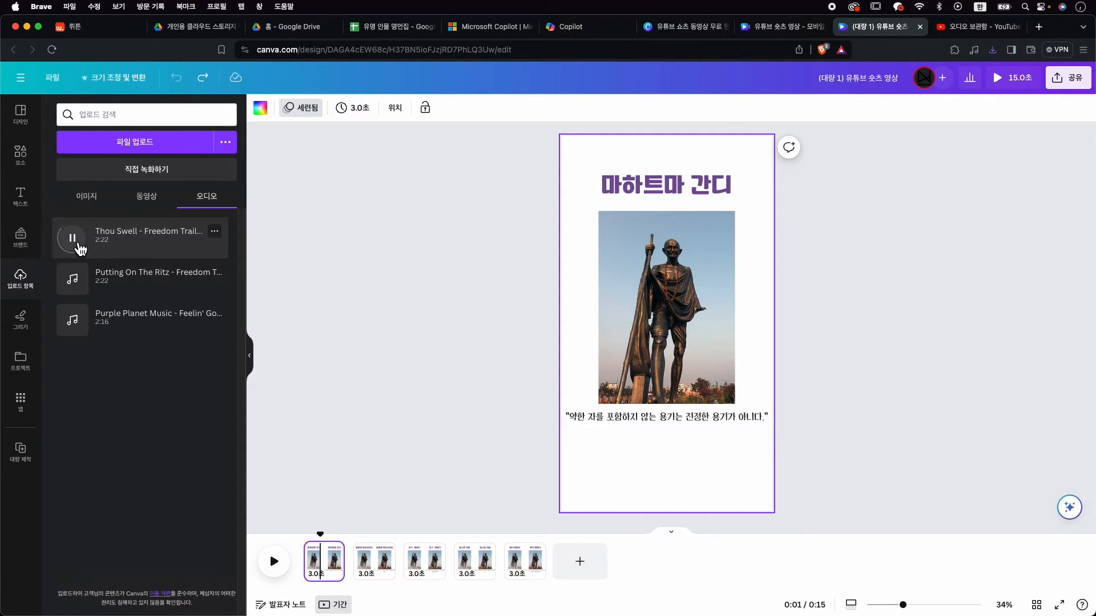
left_click(74, 246)
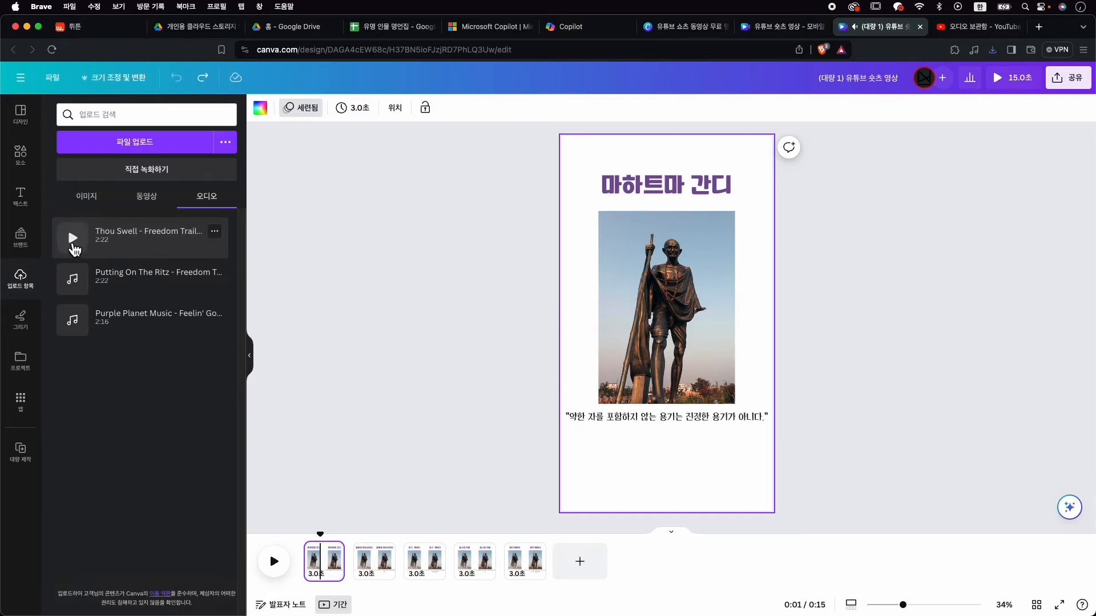
left_click_drag(138, 241, 306, 576)
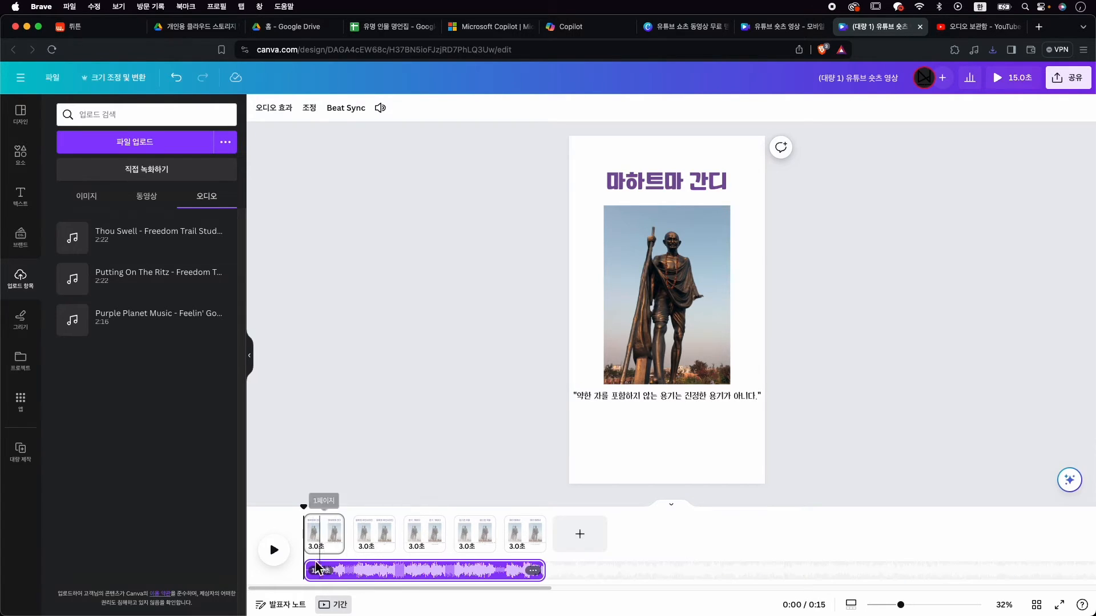
left_click(282, 560)
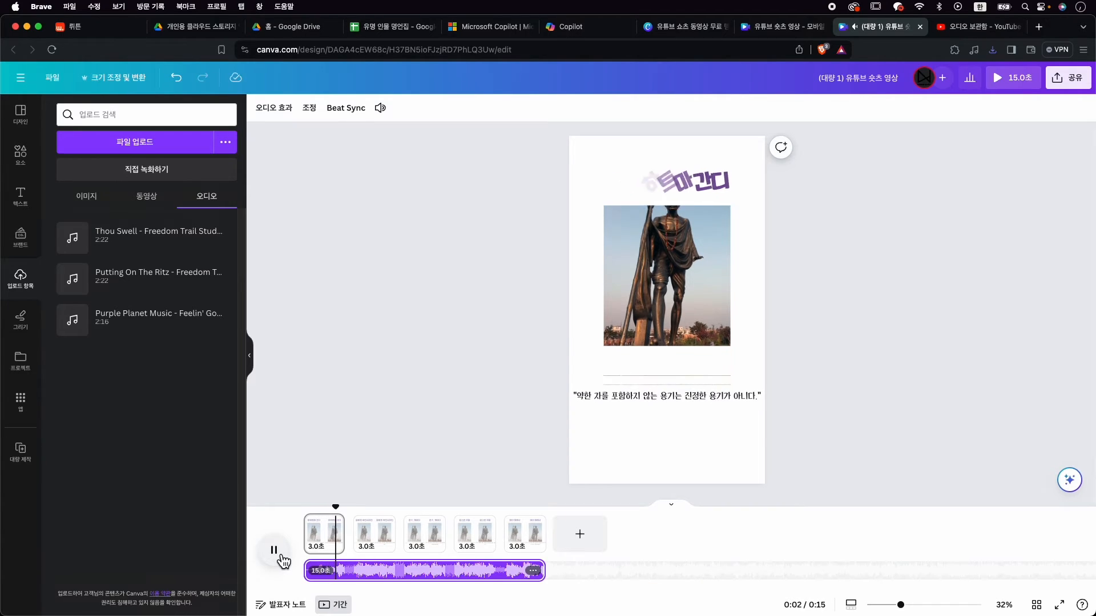
- Pause the video, slide the song inside the Thou Swell clip to a different passage, and play it from the beginning
left_click(275, 555)
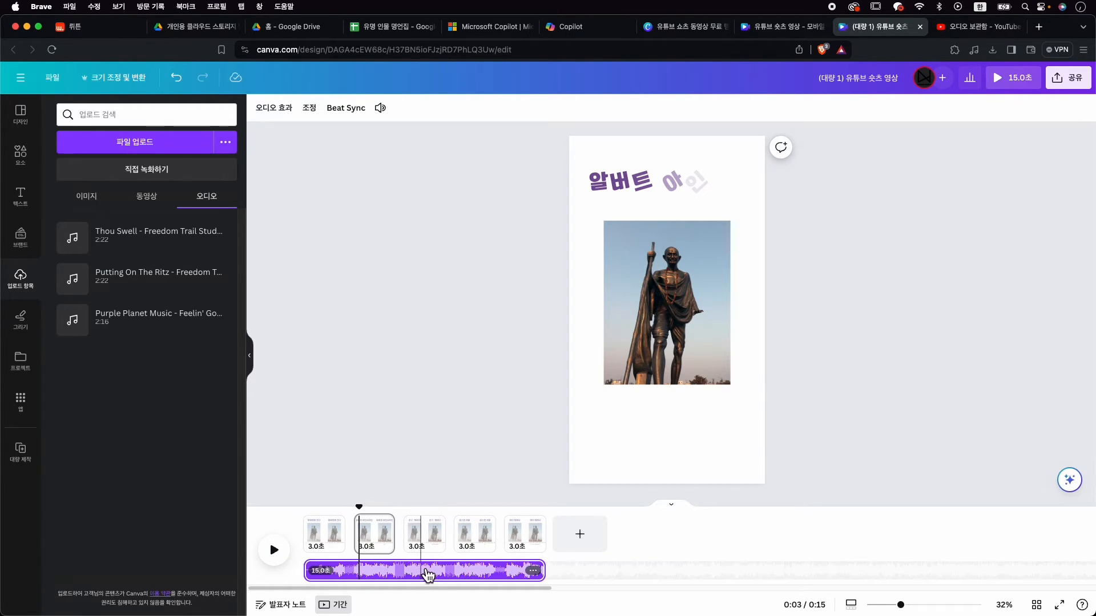
left_click_drag(419, 572, 308, 570)
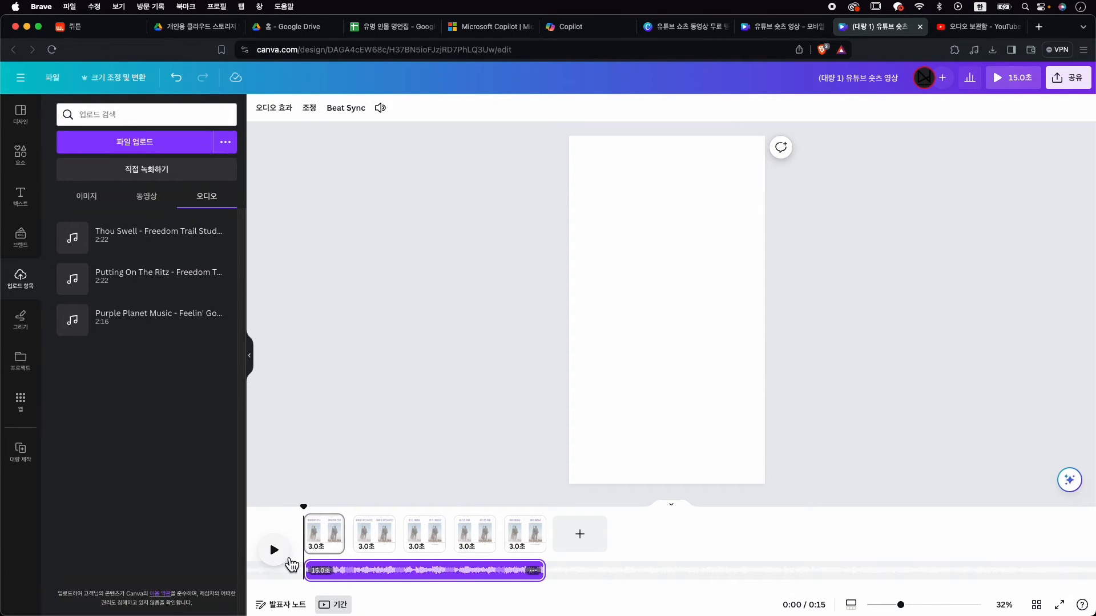
left_click(283, 560)
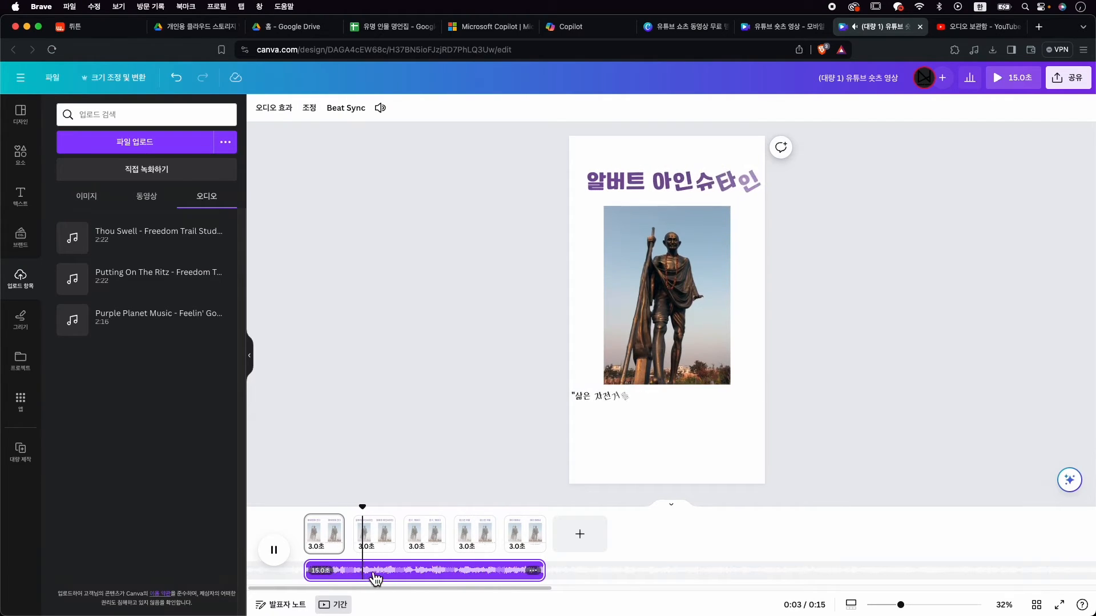
left_click(277, 556)
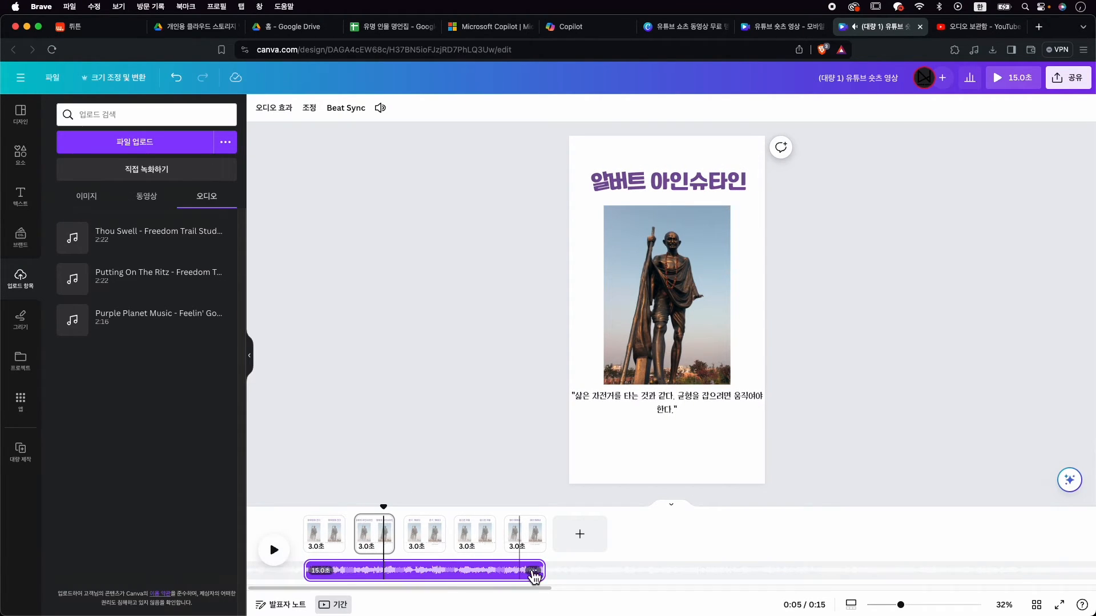
- Adjust the end of the Thou Swell clip at the last page and shift the song passage it plays again
mouse_move(536, 571)
left_mouse_down()
mouse_move(447, 571)
mouse_move(553, 570)
left_mouse_up()
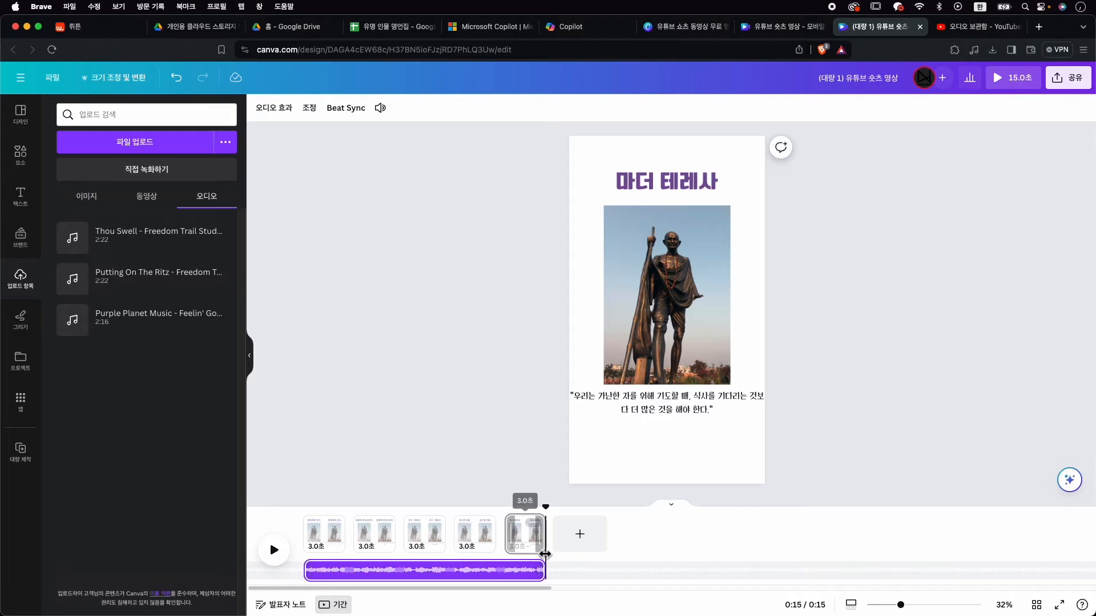
left_click_drag(541, 572, 570, 575)
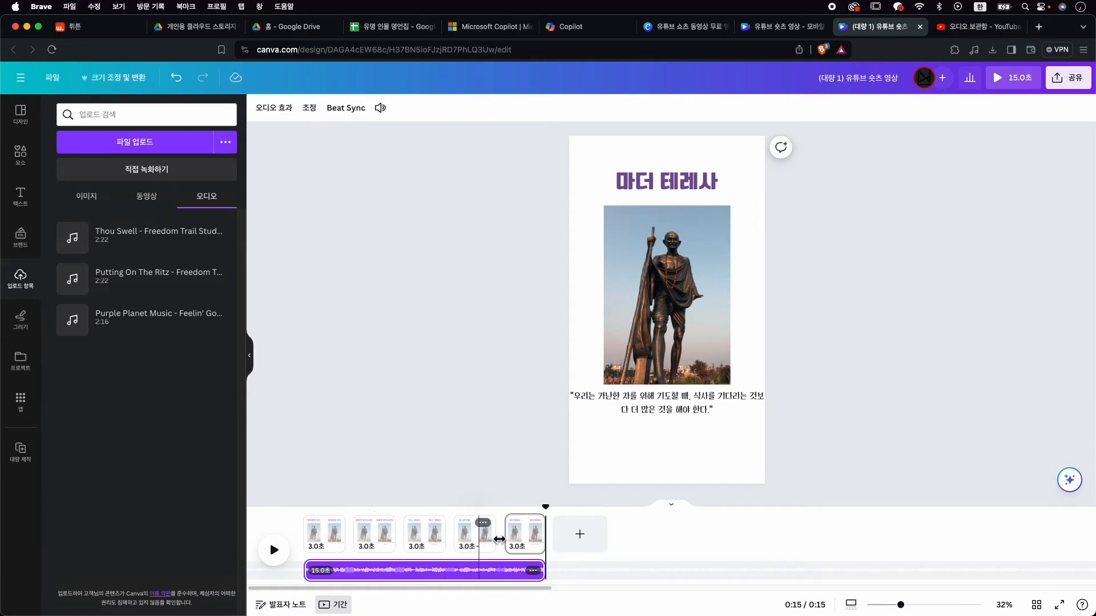
left_click_drag(377, 573, 504, 576)
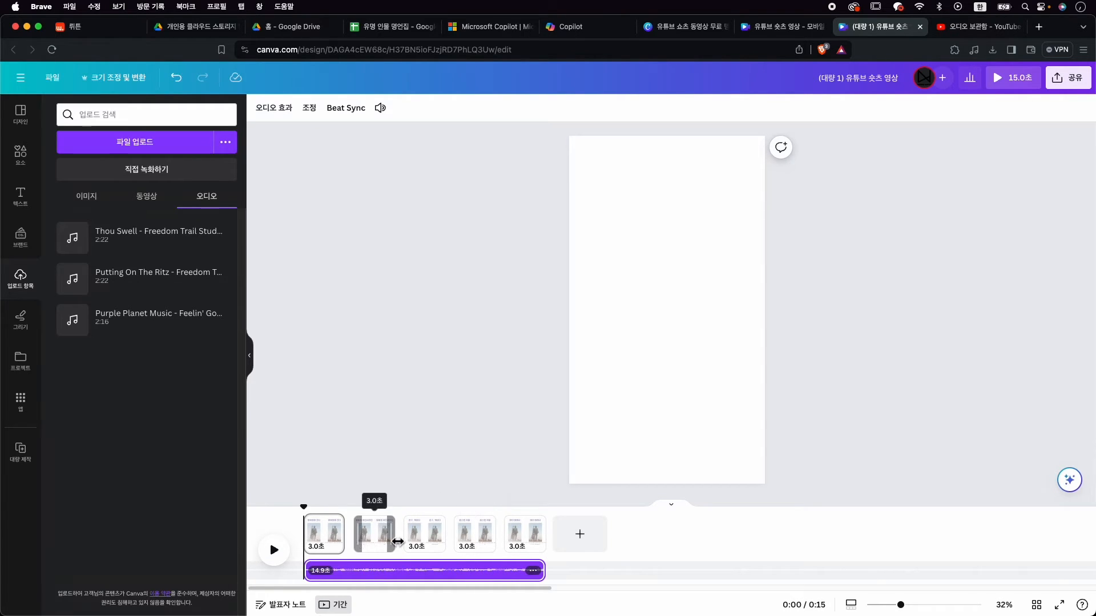
left_click(423, 579)
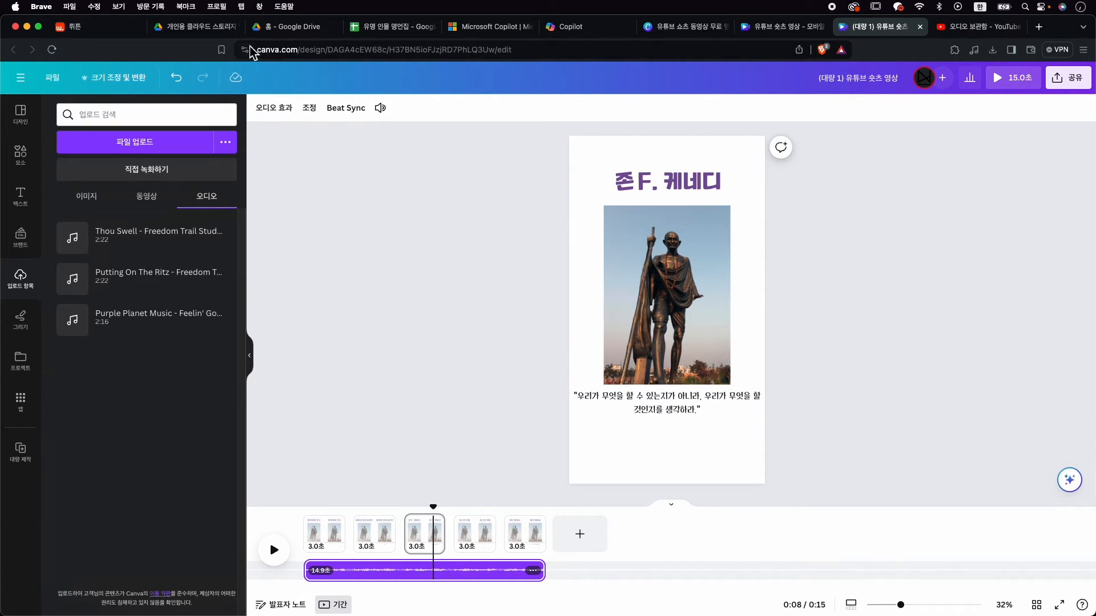
- Set a 2.9-second fade-in (페이드인) on the Thou Swell track and play the video from the start
left_click(285, 116)
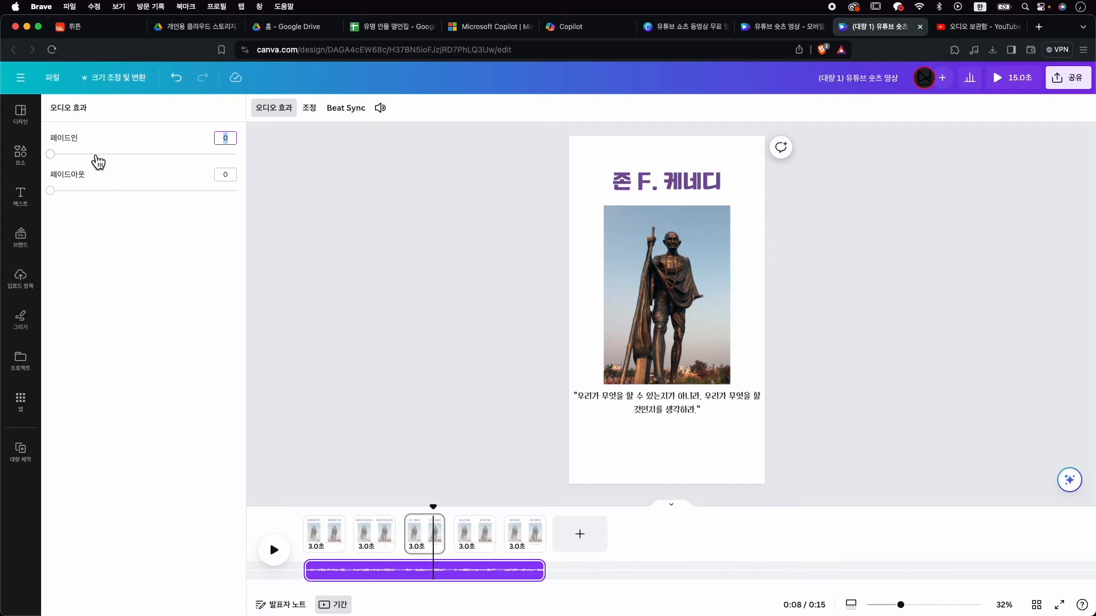
left_click_drag(56, 156, 162, 163)
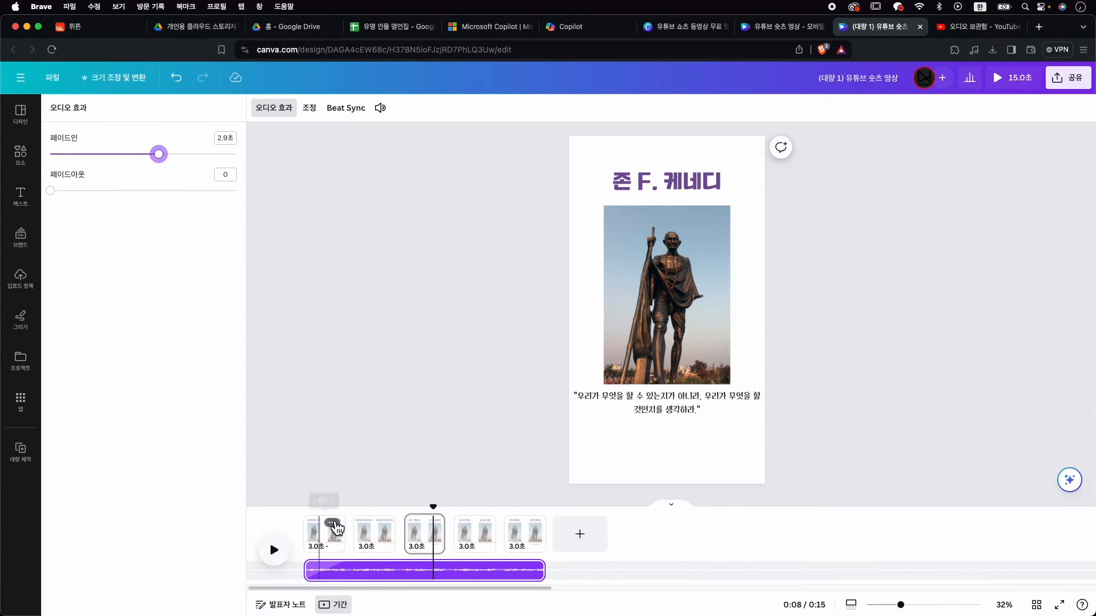
left_click_drag(434, 509, 255, 507)
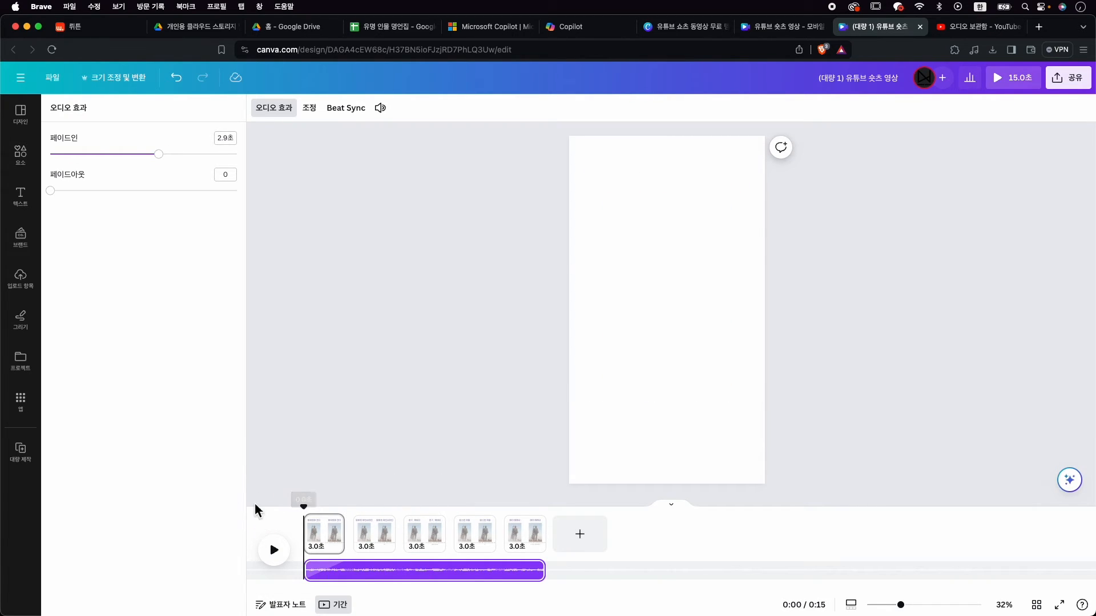
left_click(284, 555)
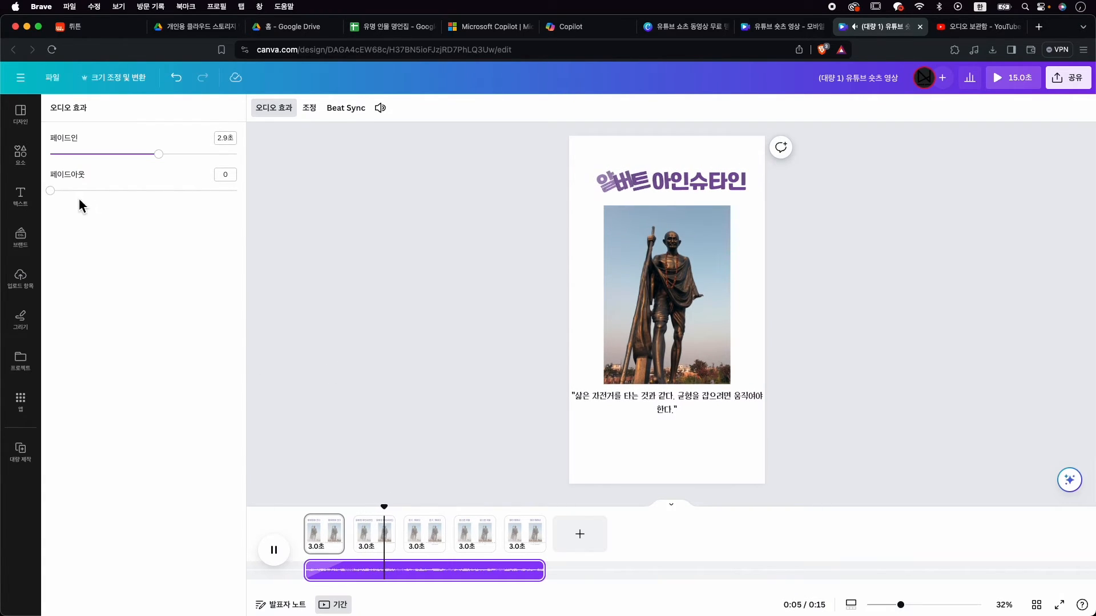
- Set a 2.3-second fade-out (페이드아웃) on the Thou Swell track and check the playback
left_click(59, 192)
left_click_drag(62, 194, 136, 192)
left_click_drag(390, 508, 496, 514)
left_click(281, 561)
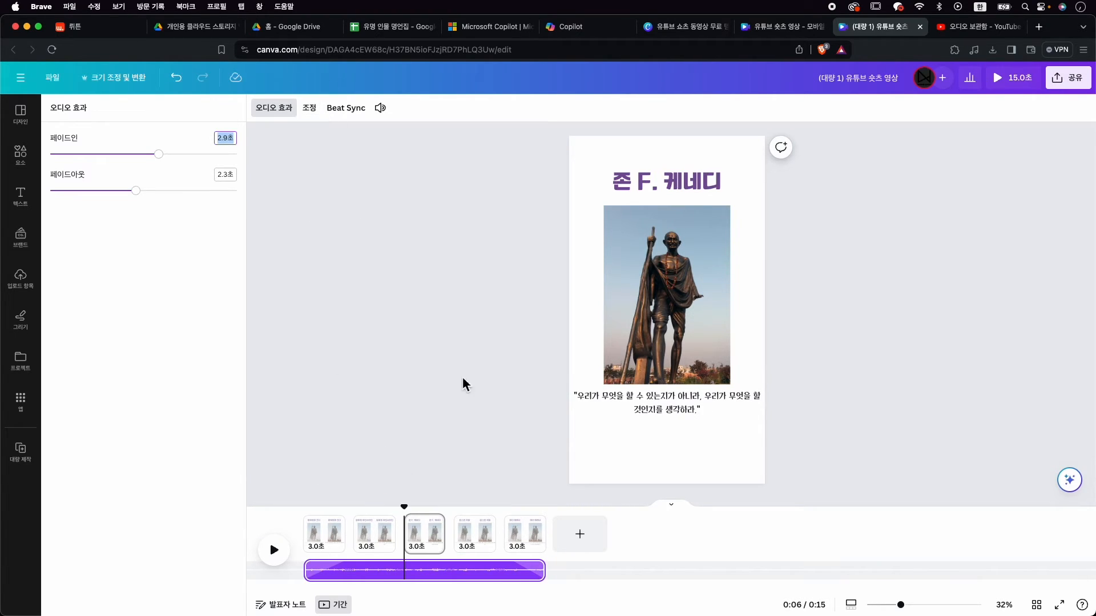
- Turn on Beat Sync's automatic synchronisation (지금 동기화) for the audio track and play the synced video from the start
left_click(484, 583)
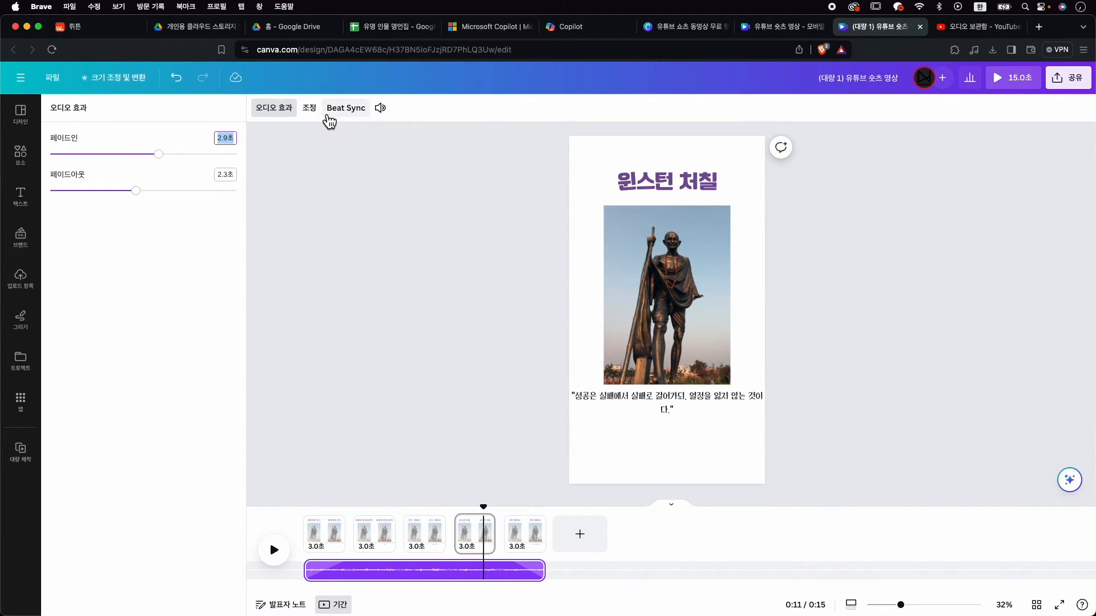
left_click(352, 115)
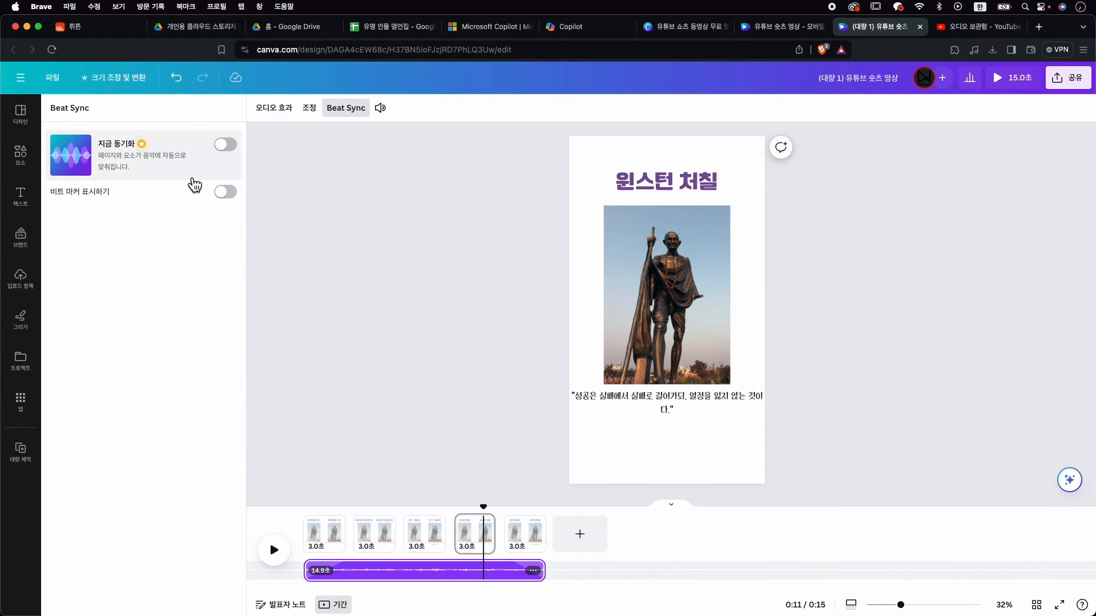
left_click(224, 145)
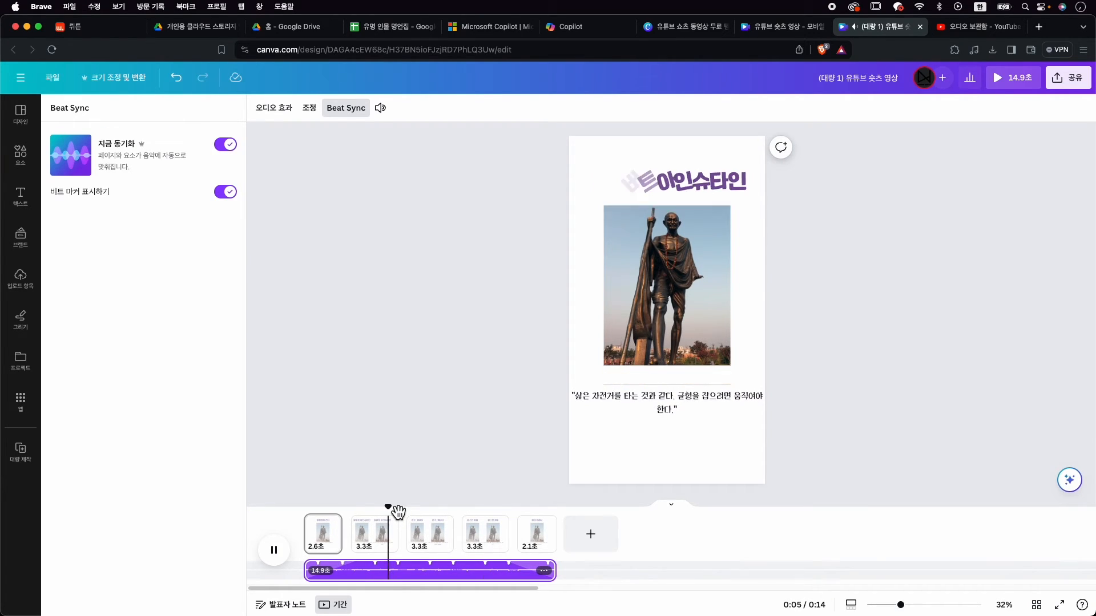
left_click_drag(393, 509, 296, 512)
key("space")
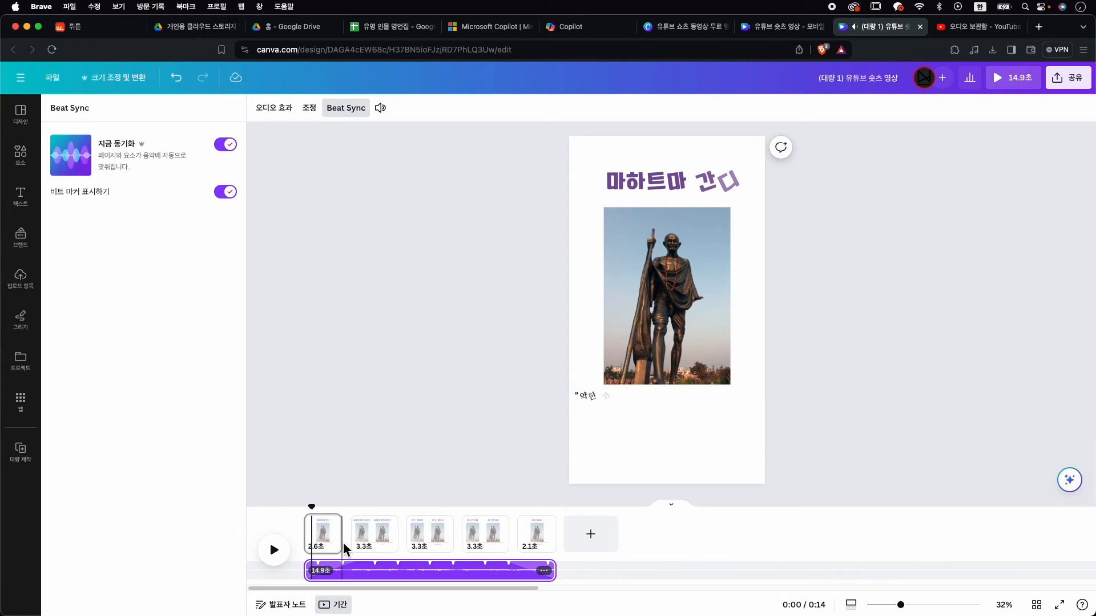
key("space")
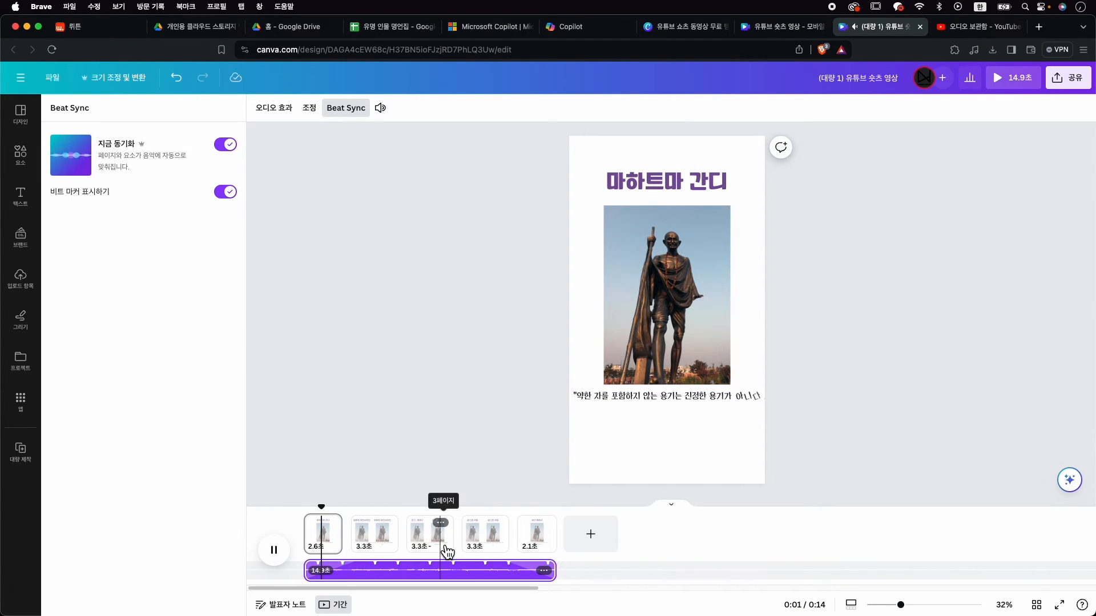
- Add a leftward Flow (흐름) transition between the first and second pages and play it
left_click(393, 535)
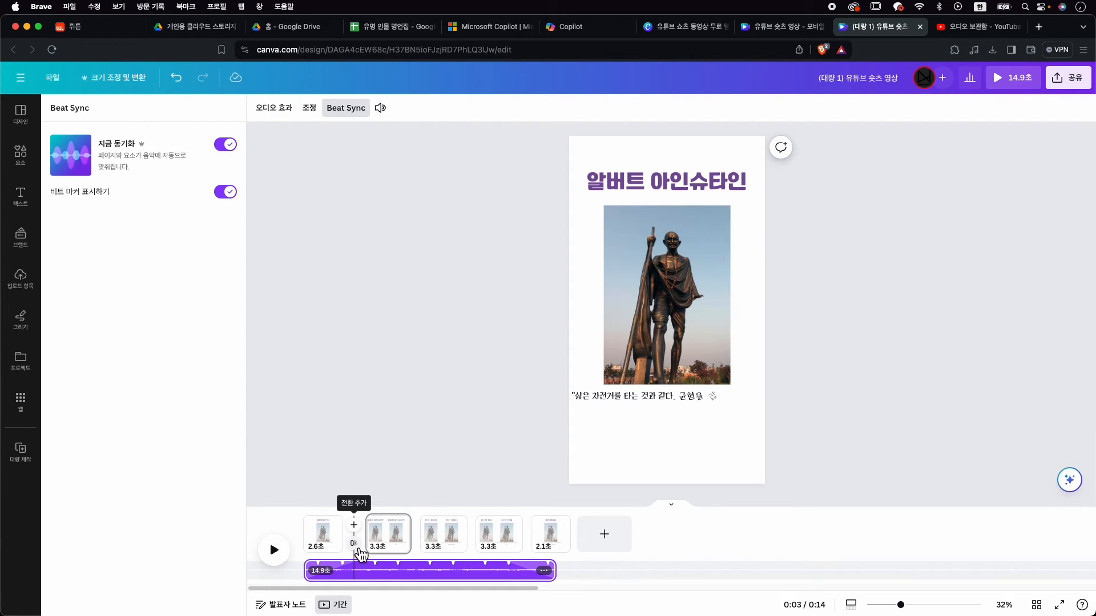
left_click(358, 549)
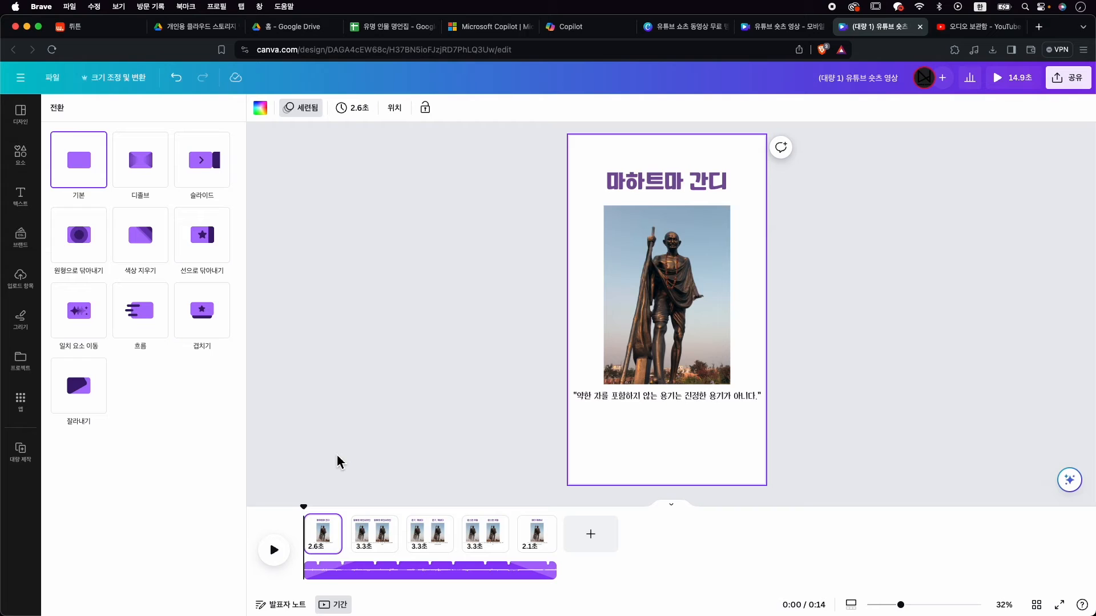
left_click(148, 318)
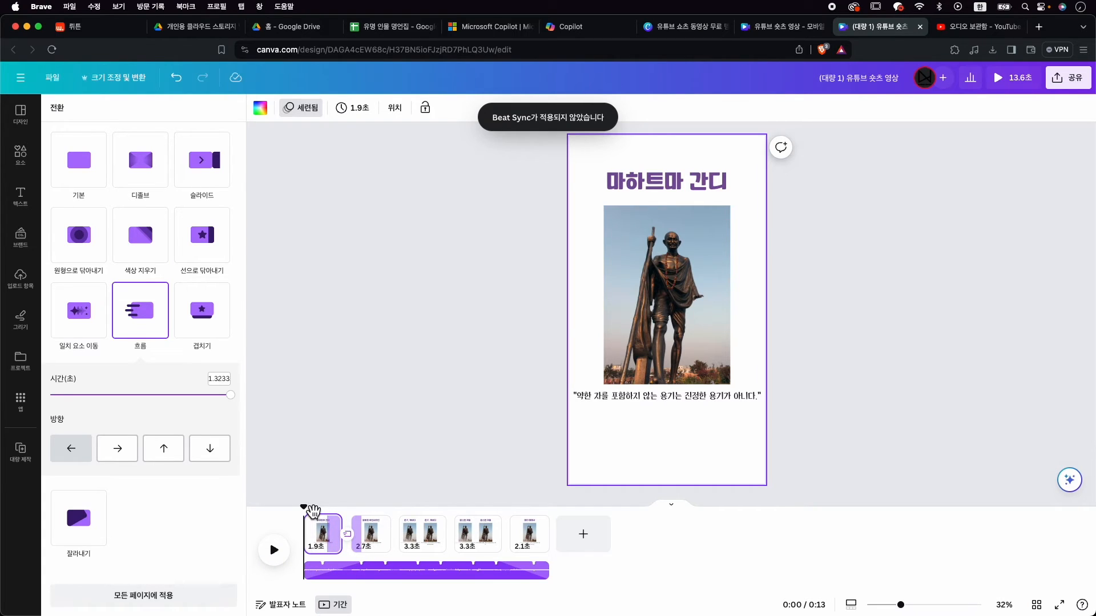
left_click(316, 505)
key("space")
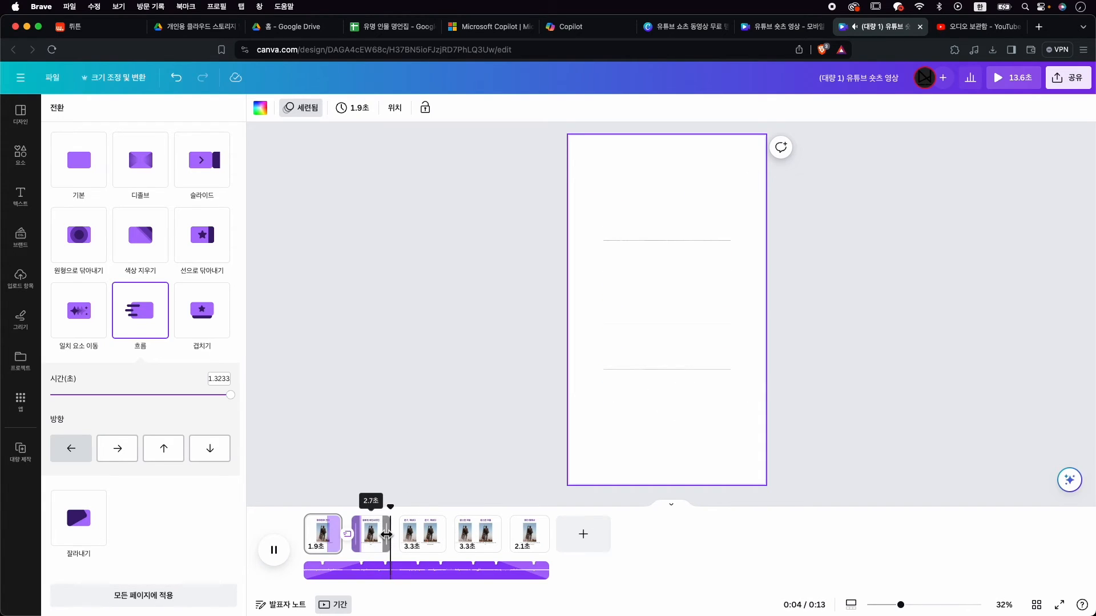
- Add a leftward line wipe (선으로 닦아내기) transition of 0.5 seconds between the second and third pages and play the transitions
left_click(421, 539)
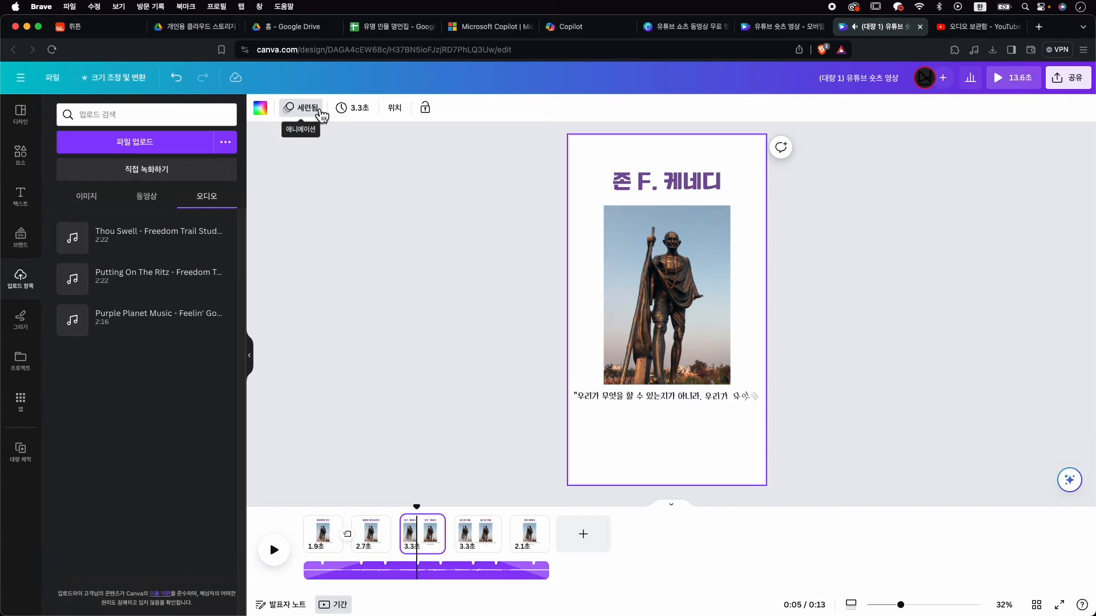
left_click(315, 118)
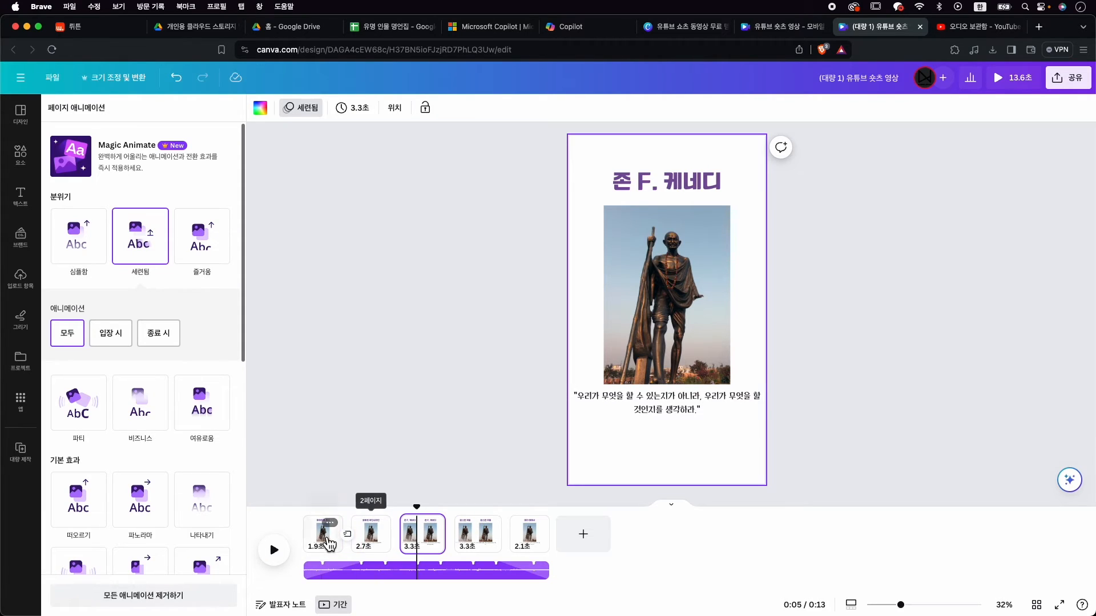
left_click(406, 549)
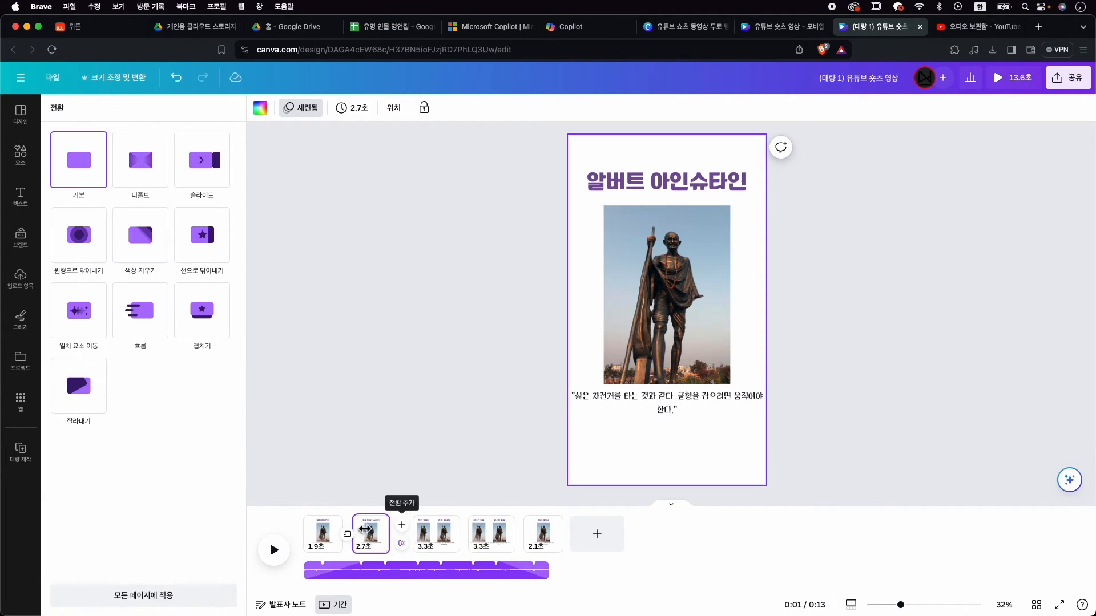
left_click(204, 256)
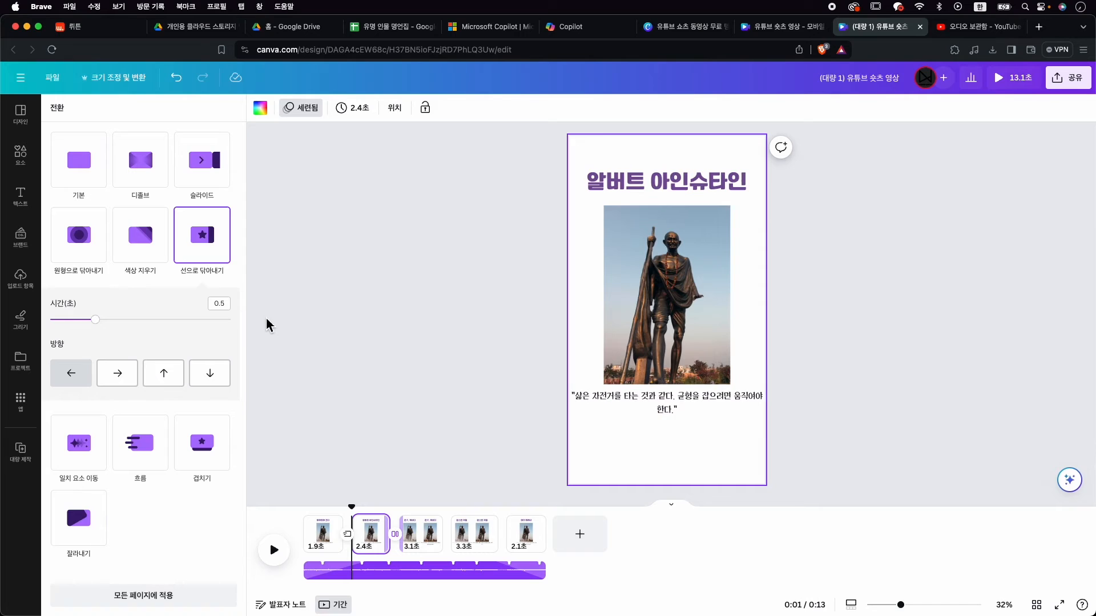
left_click(563, 463)
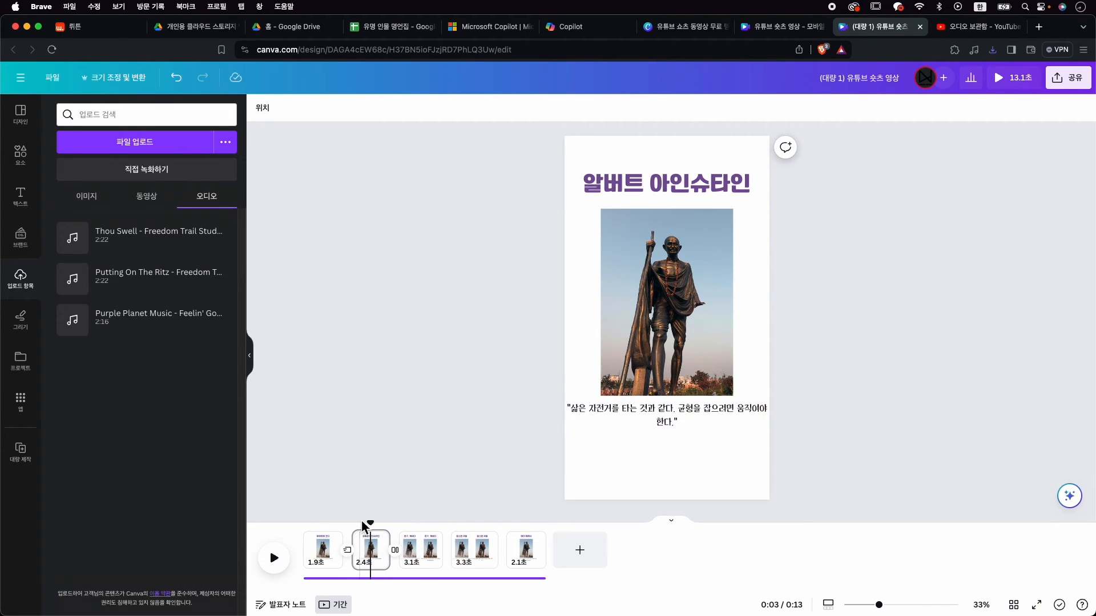
left_click_drag(370, 523, 331, 524)
key("space")
key("space")
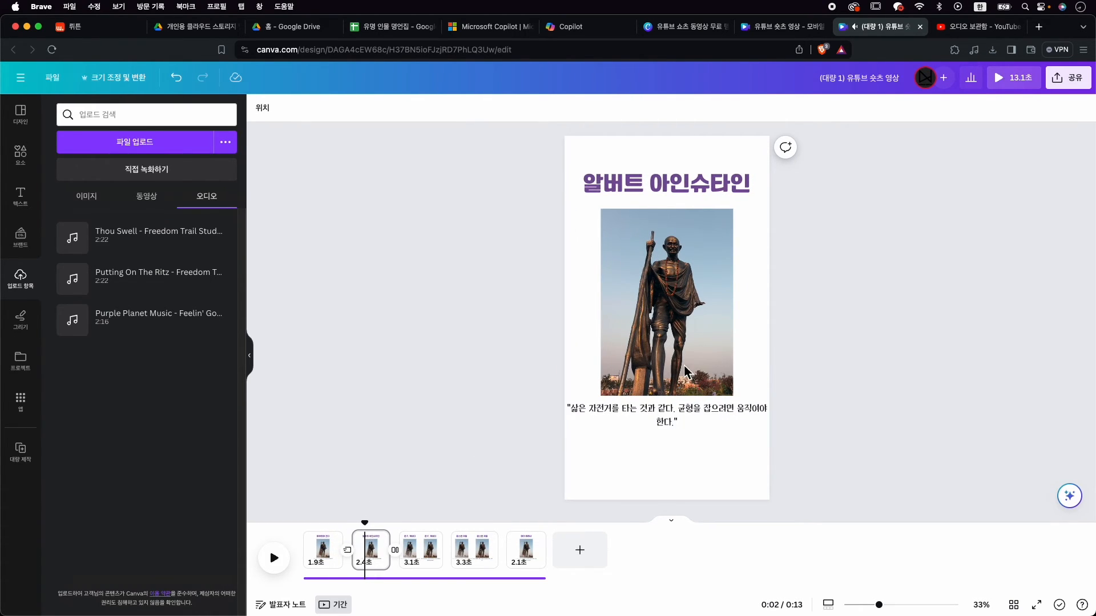
- Replace the statue photo on the Albert Einstein page with the uploaded Einstein portrait, undoing the attempt to use it as the page background
left_click(701, 312)
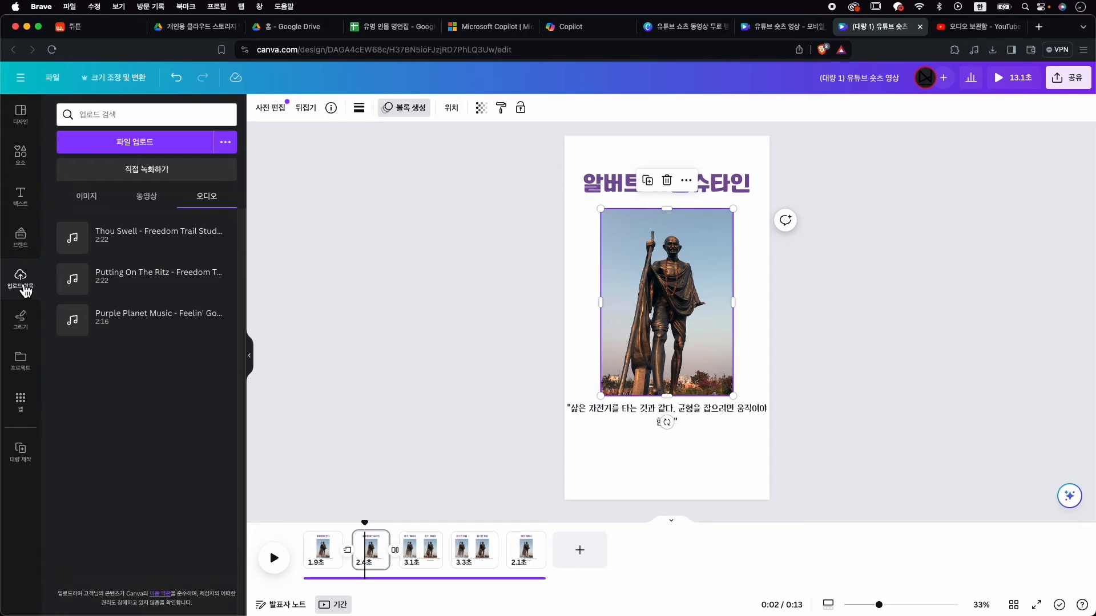
left_click(93, 197)
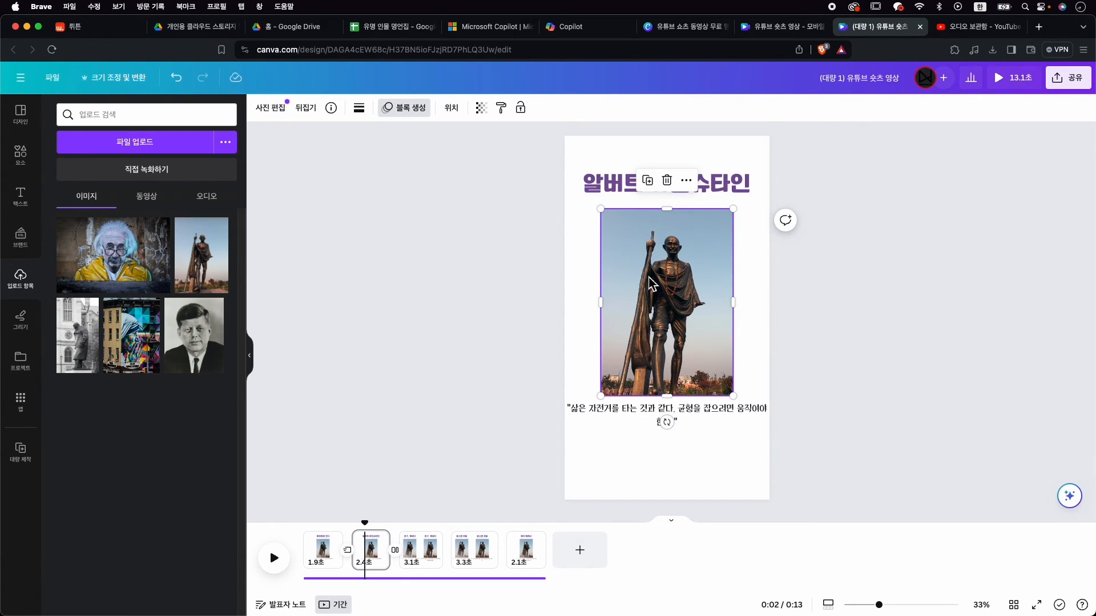
left_click_drag(106, 262, 685, 304)
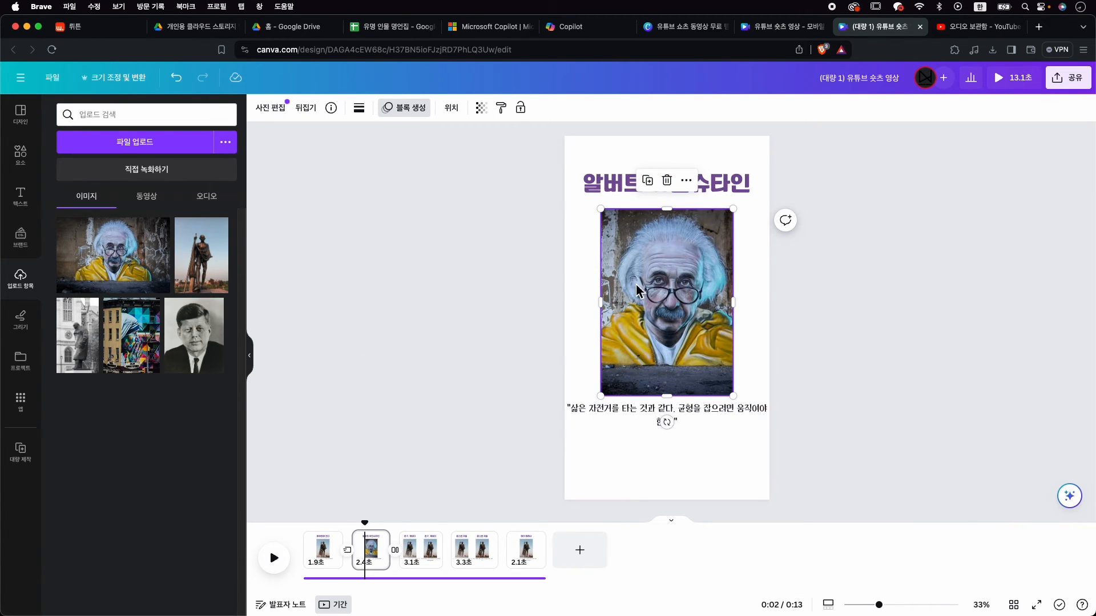
left_click_drag(114, 257, 606, 399)
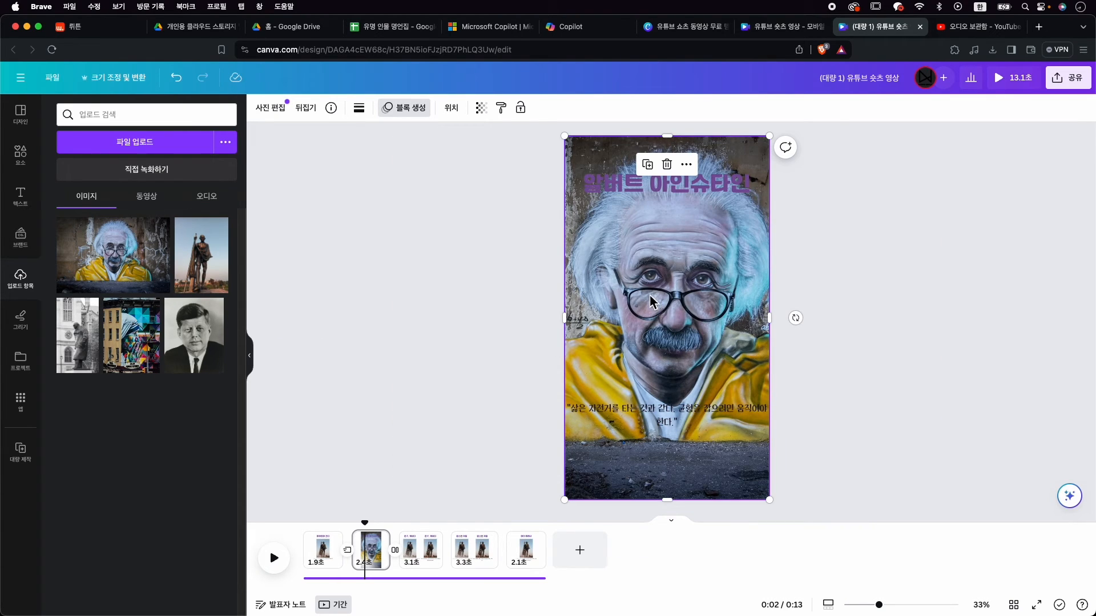
key("super+z")
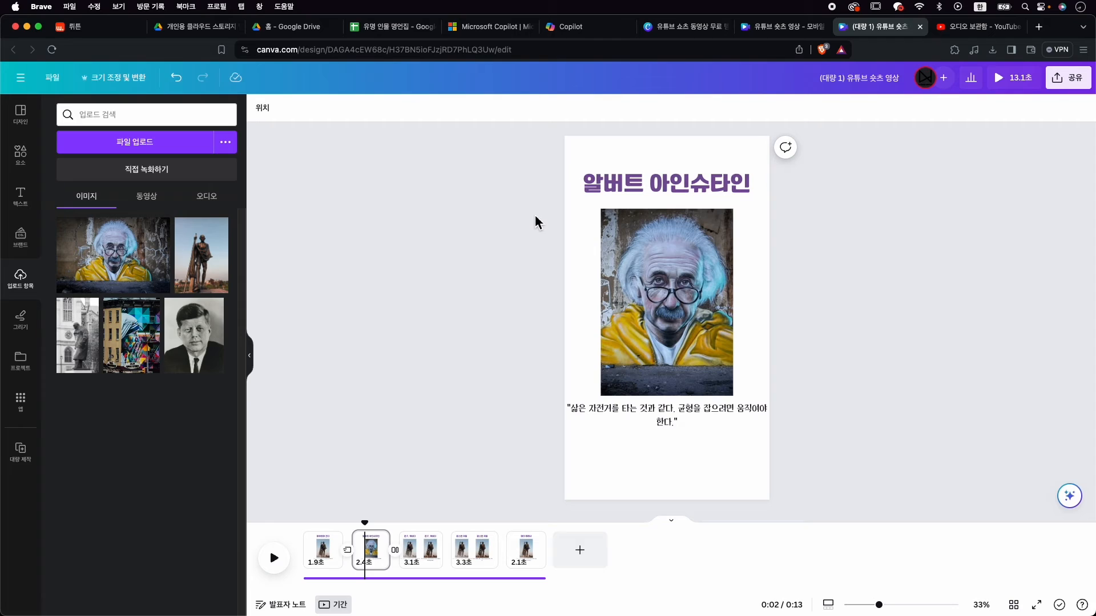
- Replace the statue photo on the John F. Kennedy page with the uploaded black-and-white Kennedy portrait
left_click(425, 561)
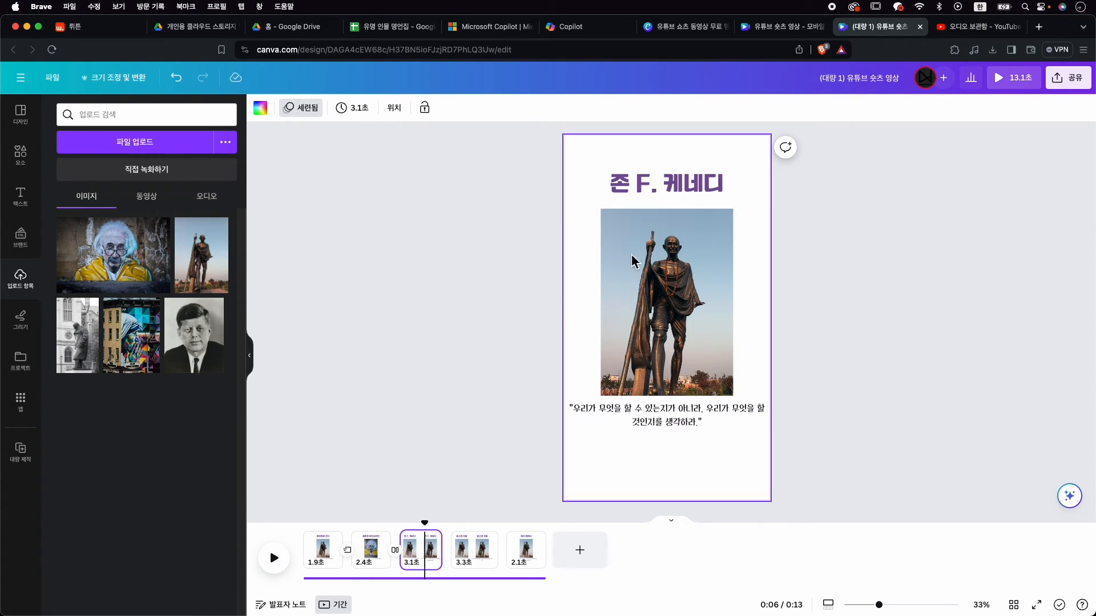
left_click(674, 280)
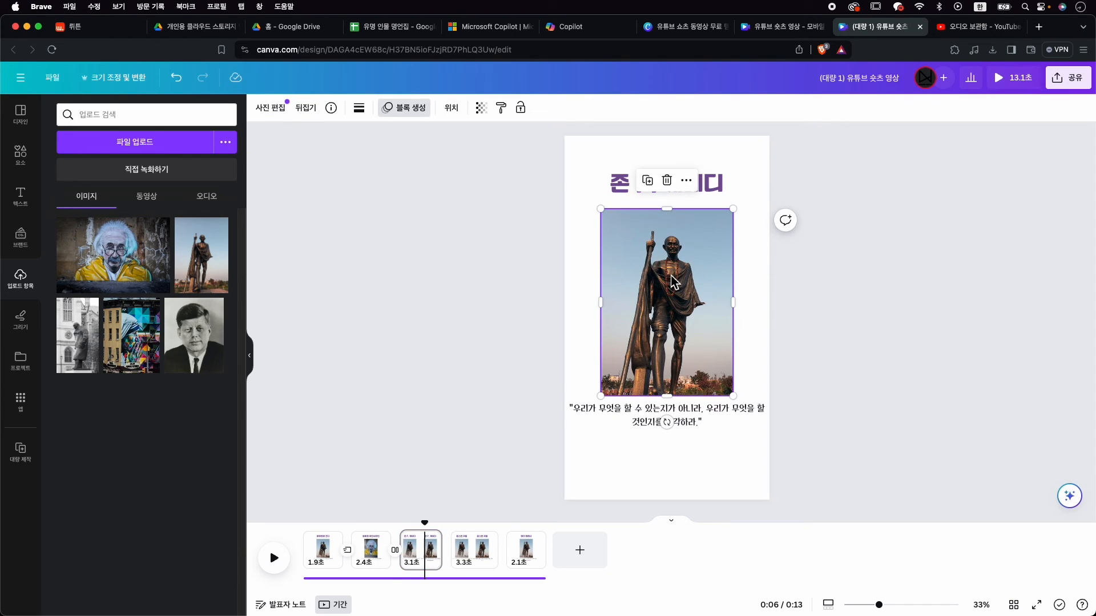
left_click_drag(199, 357, 665, 294)
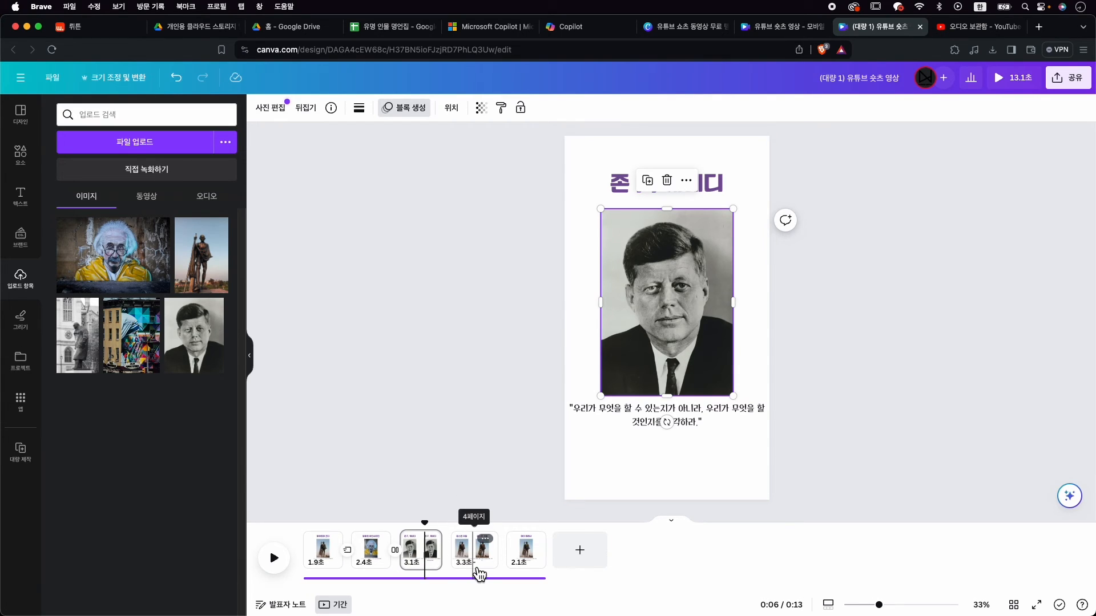
- Replace the photo on the Winston Churchill page with the uploaded Churchill statue photo, enlarging and repositioning it within its crop frame
left_click(475, 547)
left_click(675, 316)
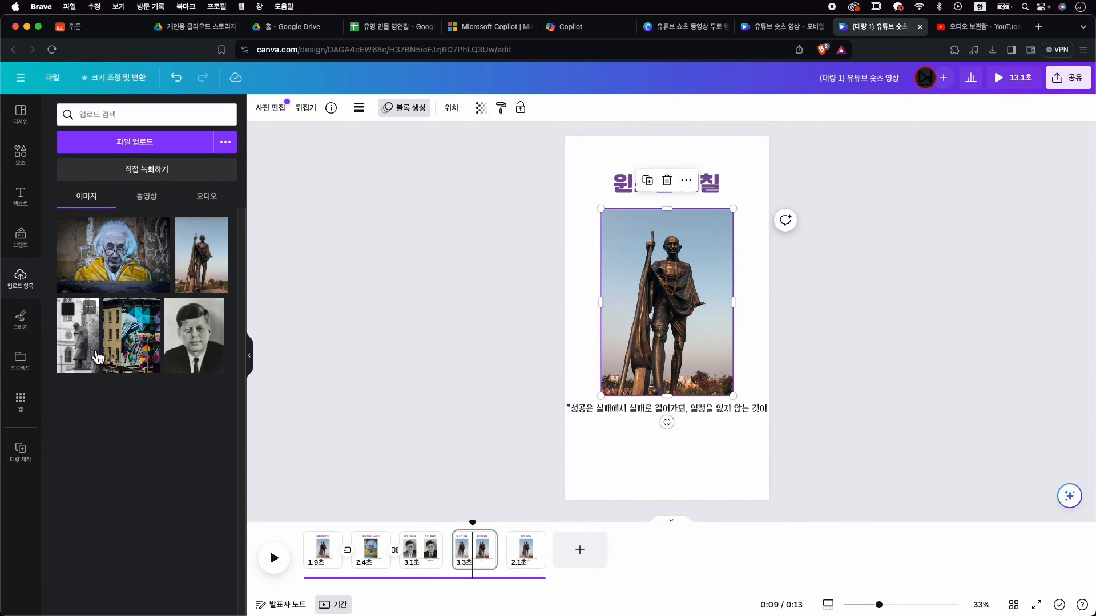
left_click_drag(97, 354, 669, 308)
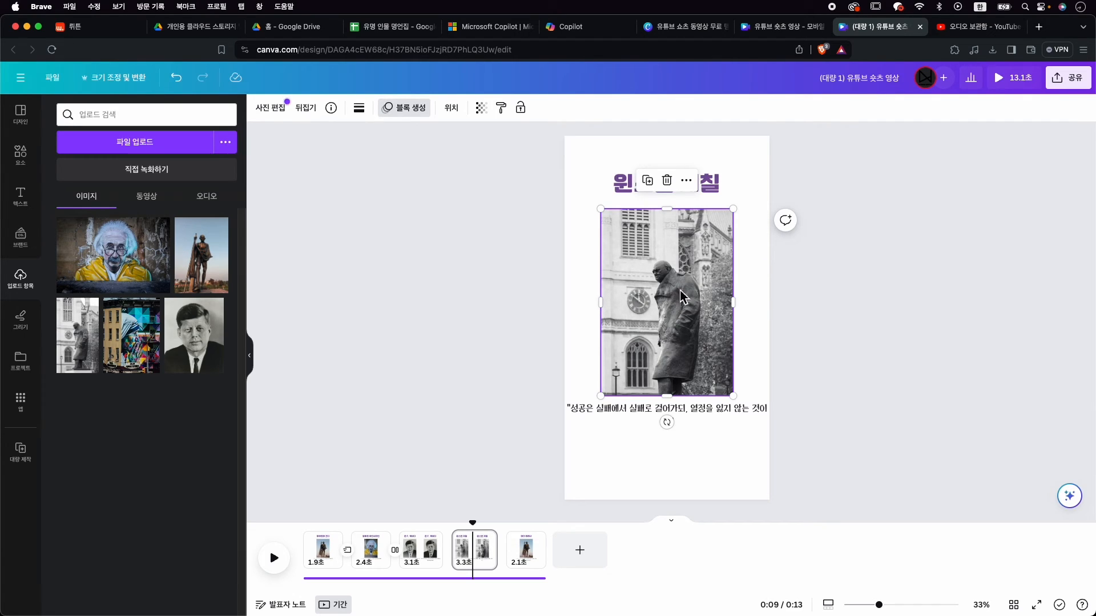
double_click(690, 329)
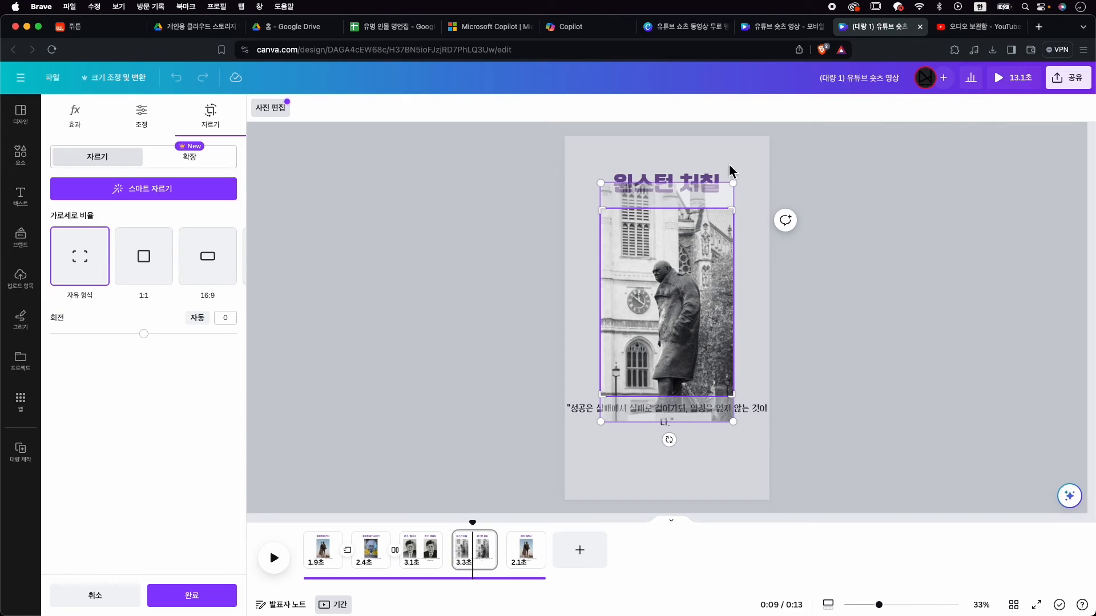
left_click_drag(748, 179, 771, 153)
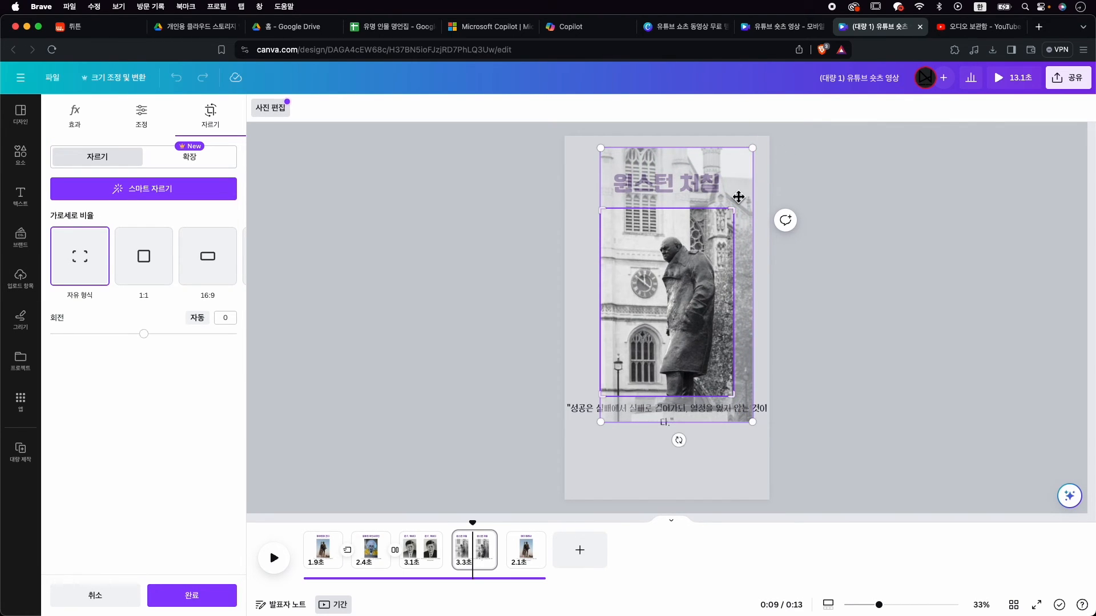
left_click_drag(736, 190, 718, 176)
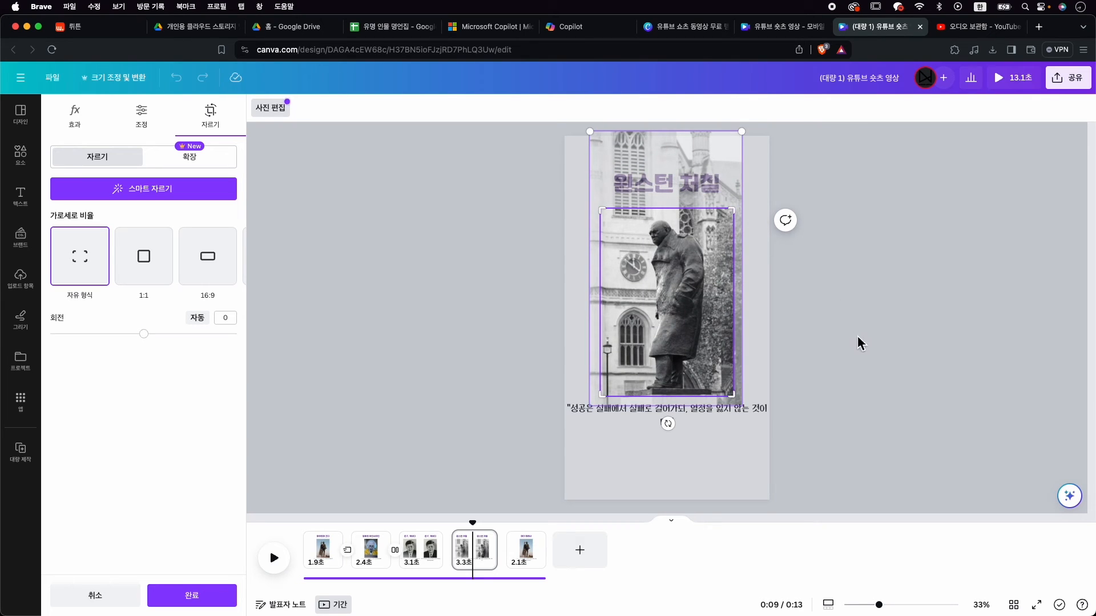
left_click(857, 336)
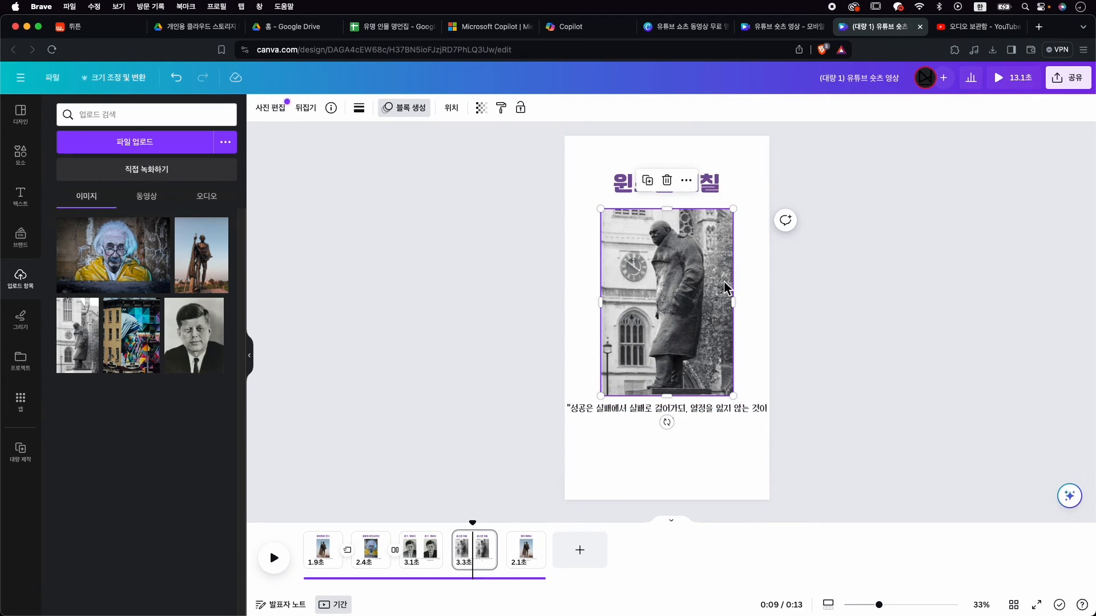
- Replace the photo on the Mother Teresa page with the uploaded mural photo, enlarging and repositioning it within its crop frame
left_click(528, 567)
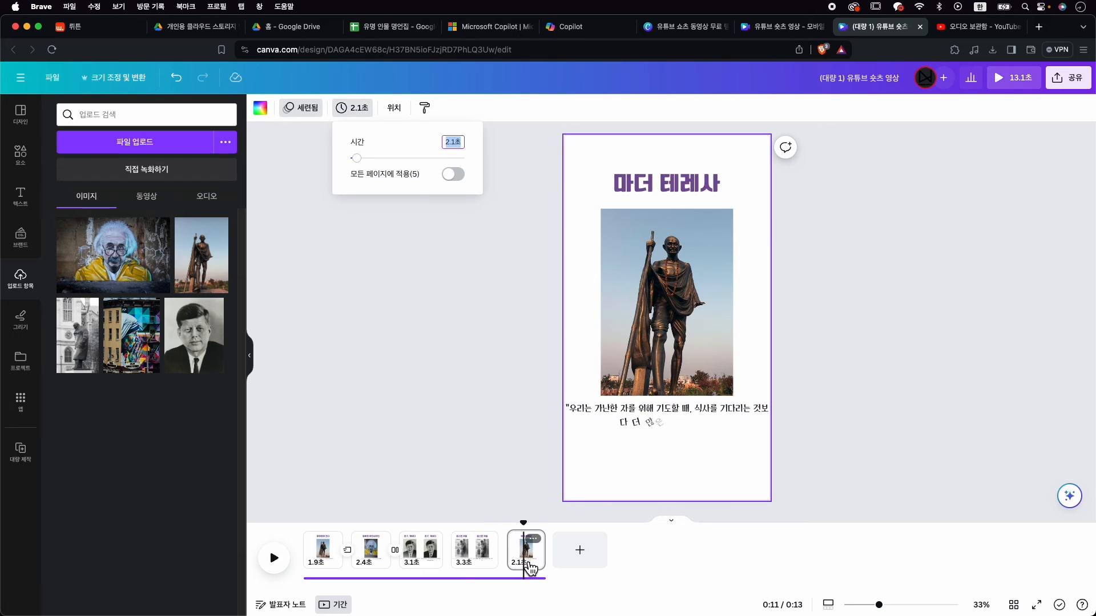
left_click(665, 350)
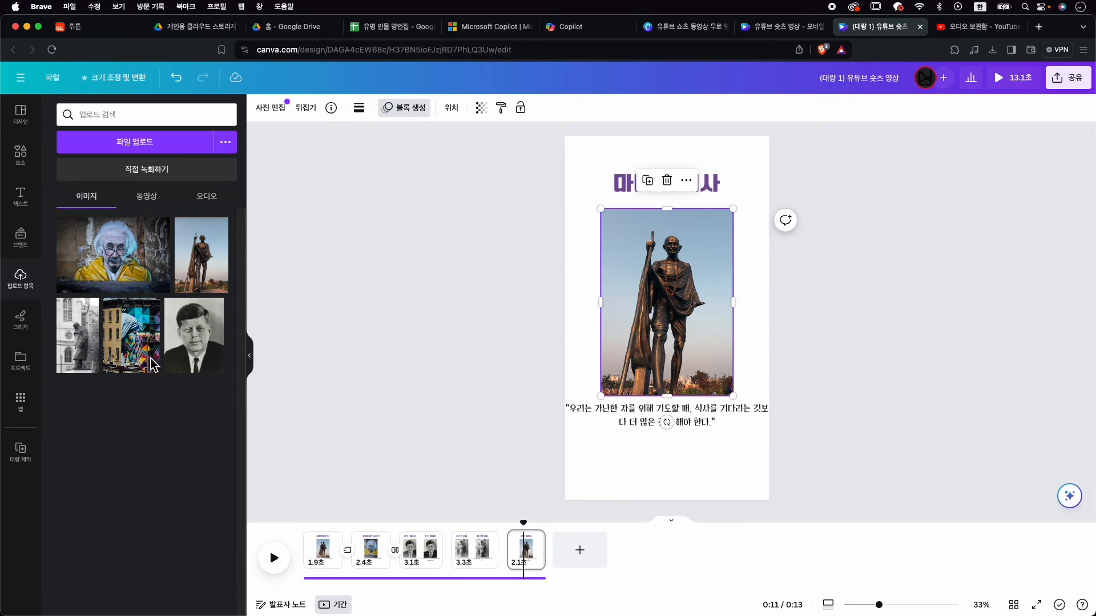
left_click_drag(149, 349, 654, 313)
double_click(681, 336)
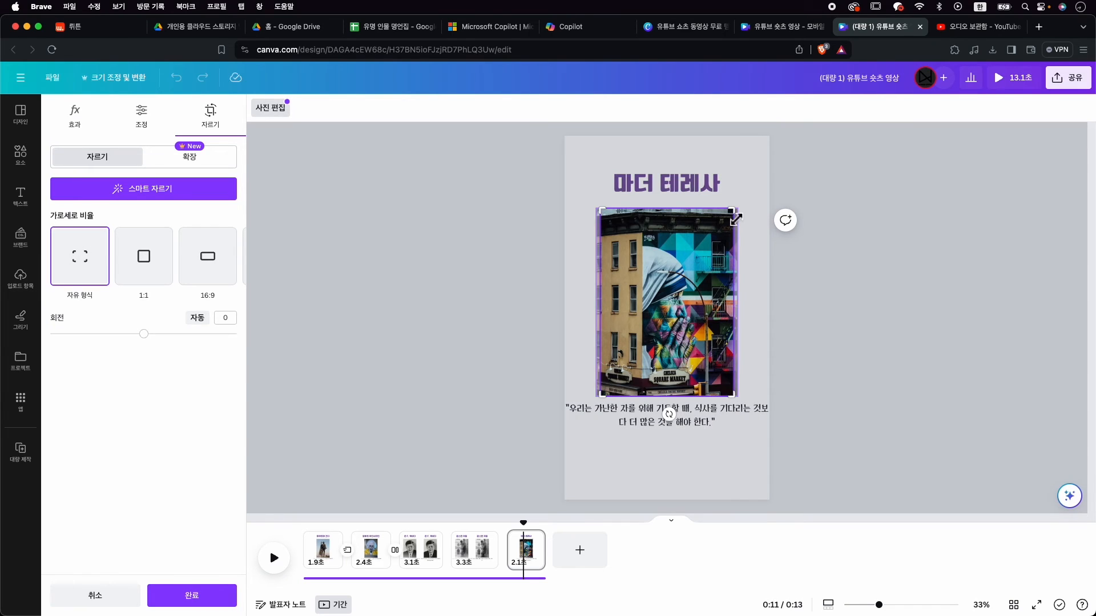
left_click_drag(741, 217, 779, 198)
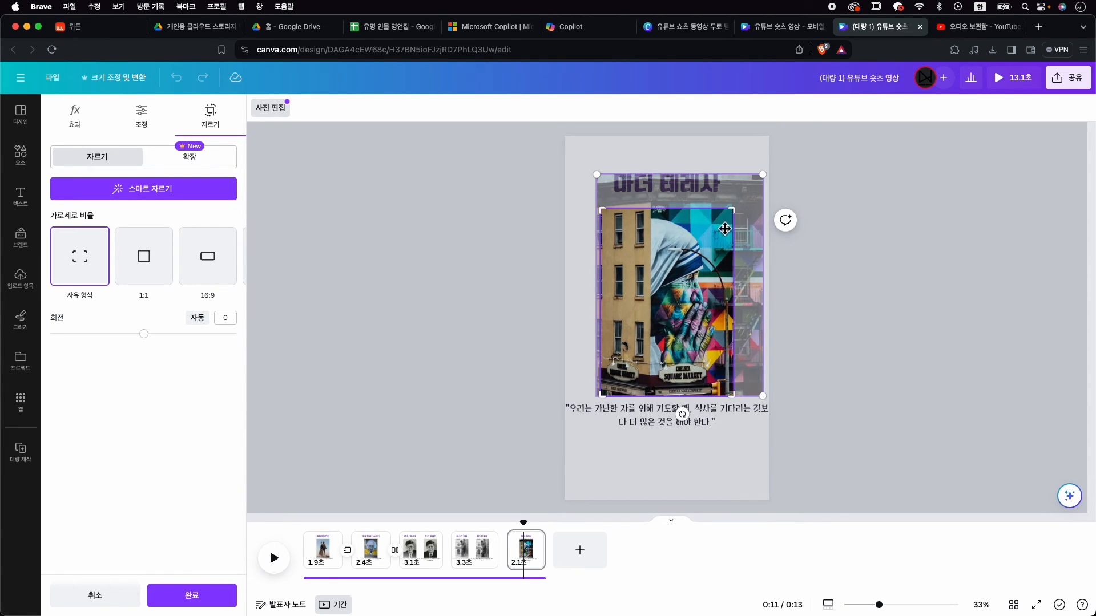
left_click_drag(714, 240, 695, 254)
left_click(836, 317)
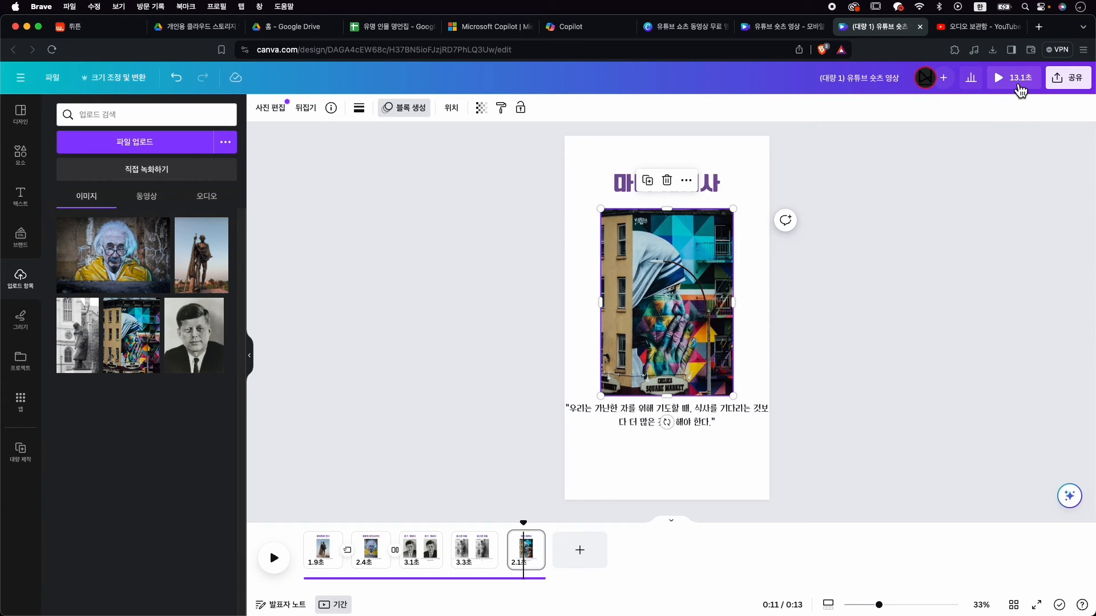
- Preview the whole video with the new portraits and close the preview
left_click(1019, 78)
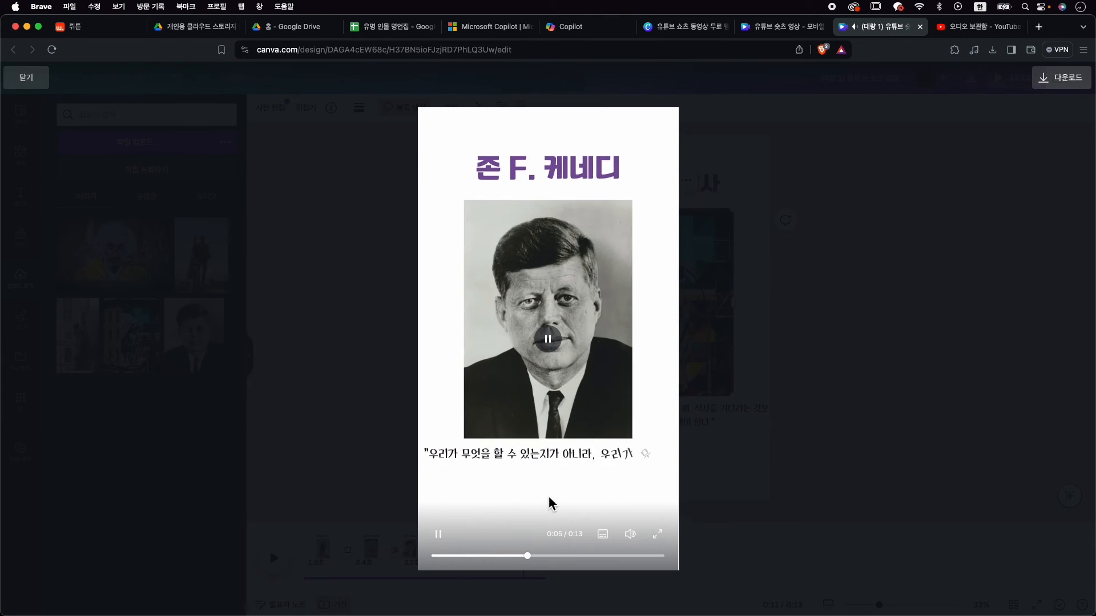
left_click(787, 332)
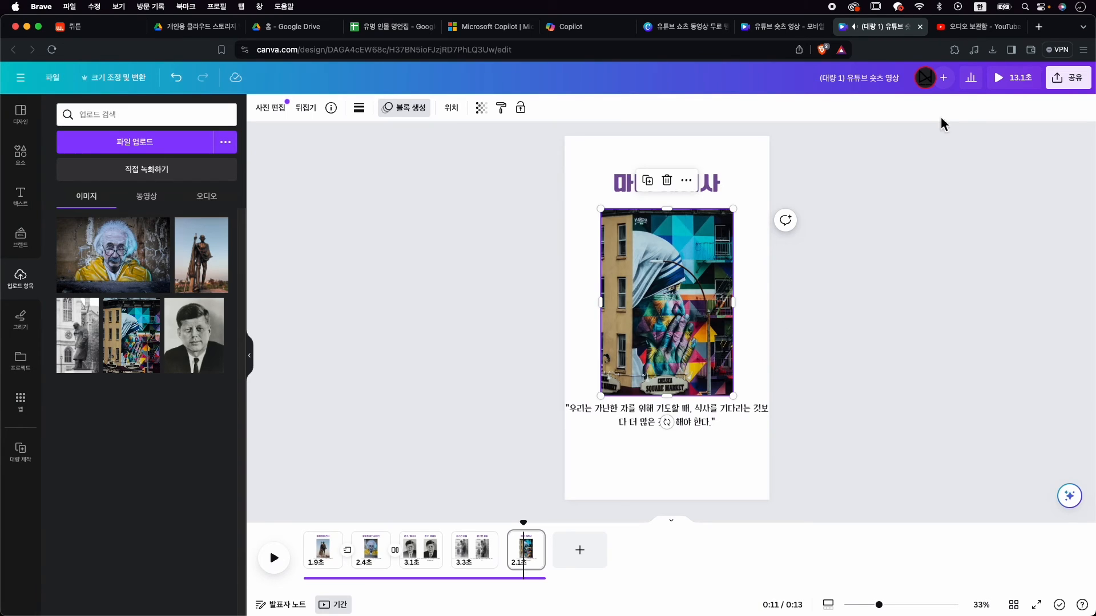
- Set the collaboration link to anyone with the link (링크가 있는 모든 사용자) with edit access (편집 가능) and copy it
left_click(1069, 81)
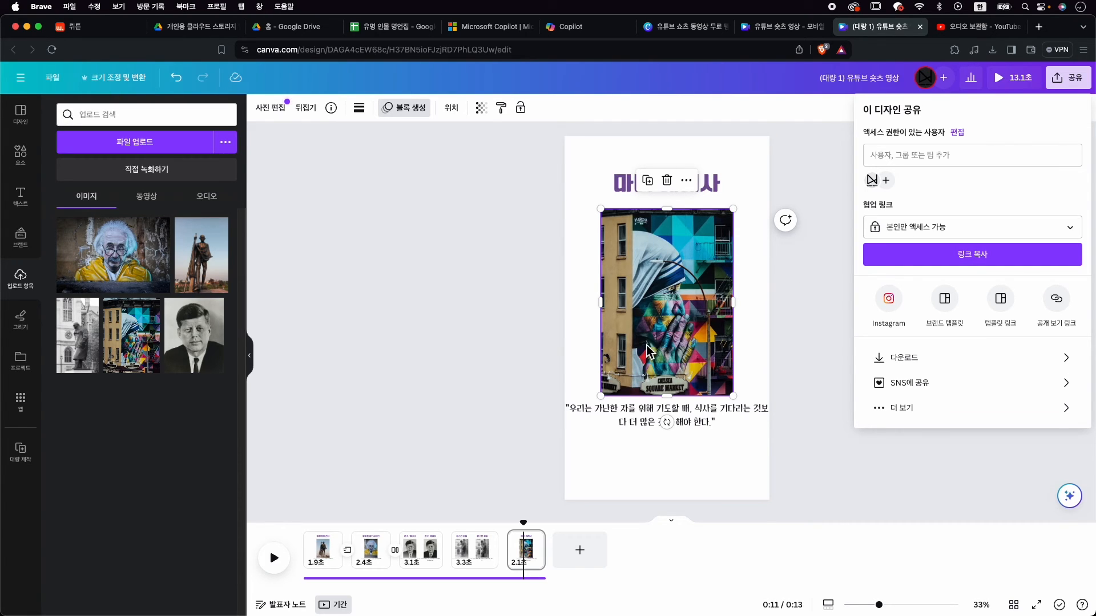
left_click(952, 228)
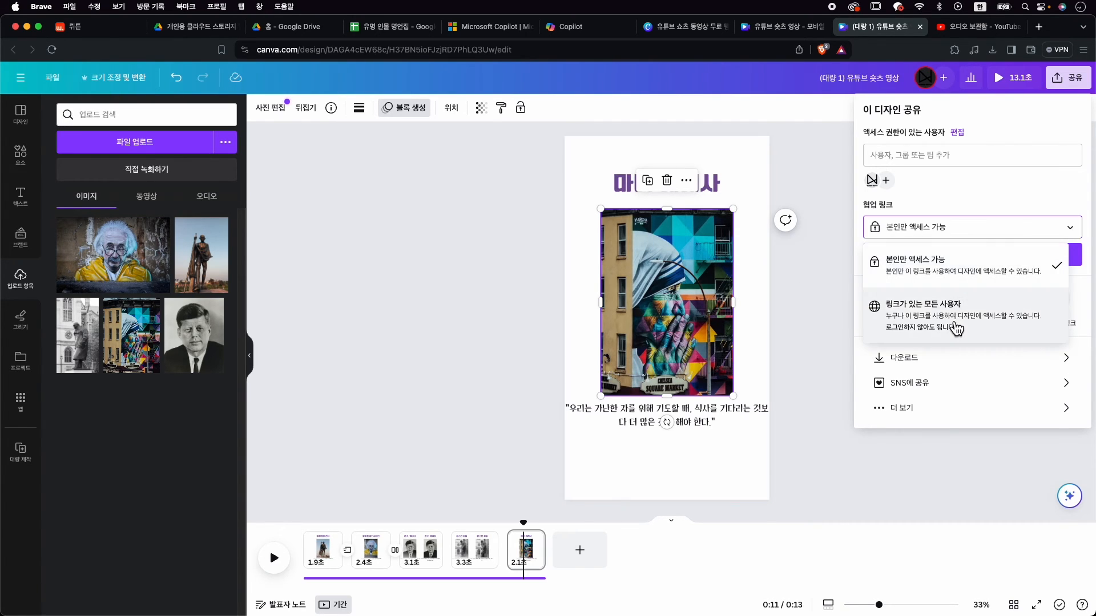
left_click(956, 328)
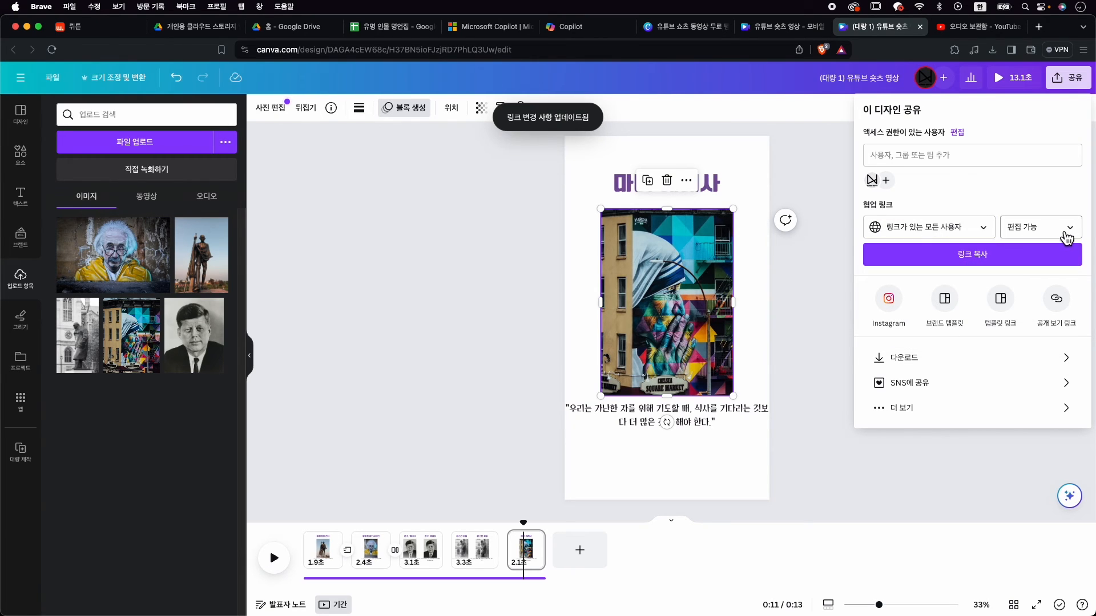
left_click(1066, 236)
left_click(1030, 260)
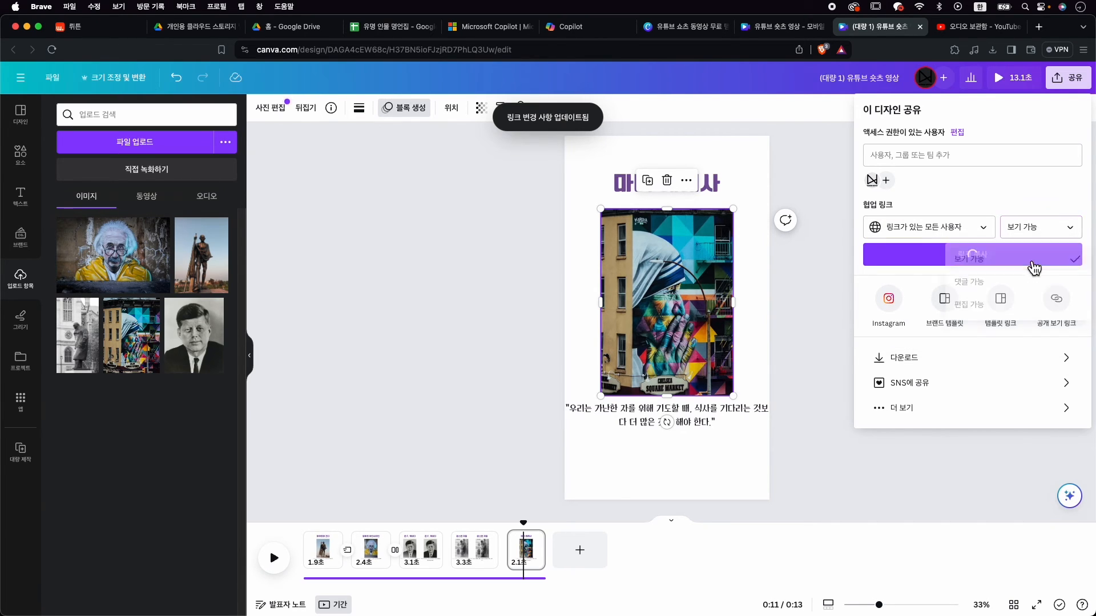
left_click(1044, 232)
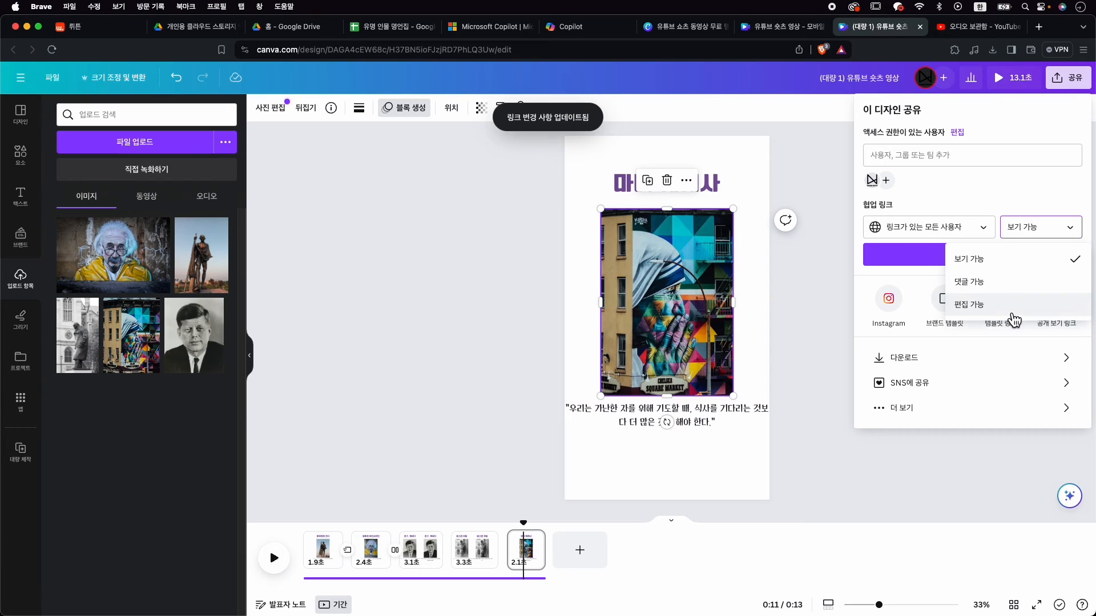
left_click(1013, 313)
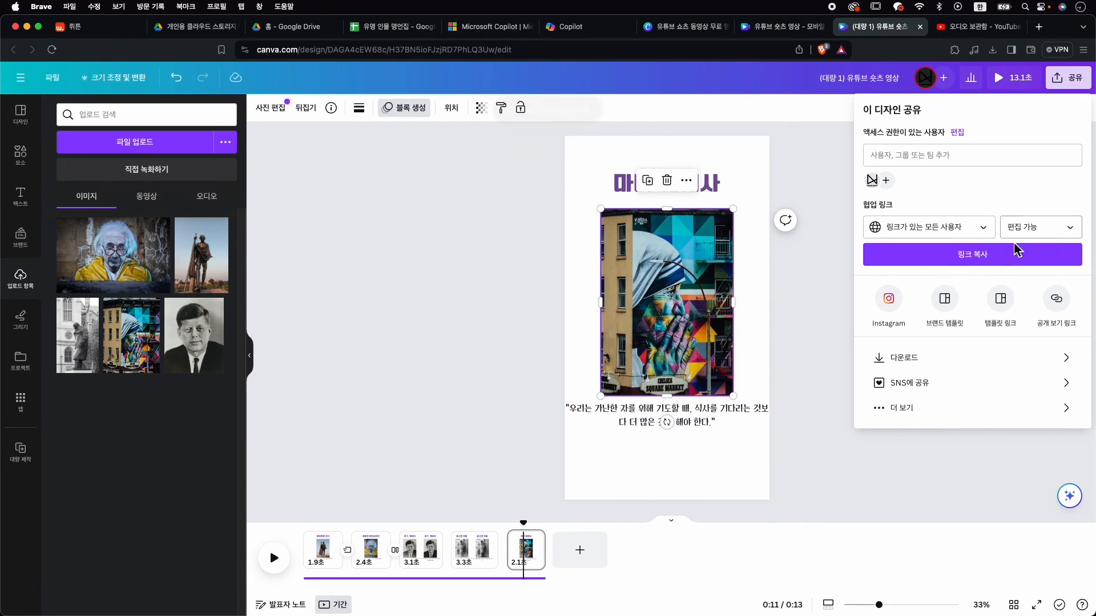
left_click(997, 264)
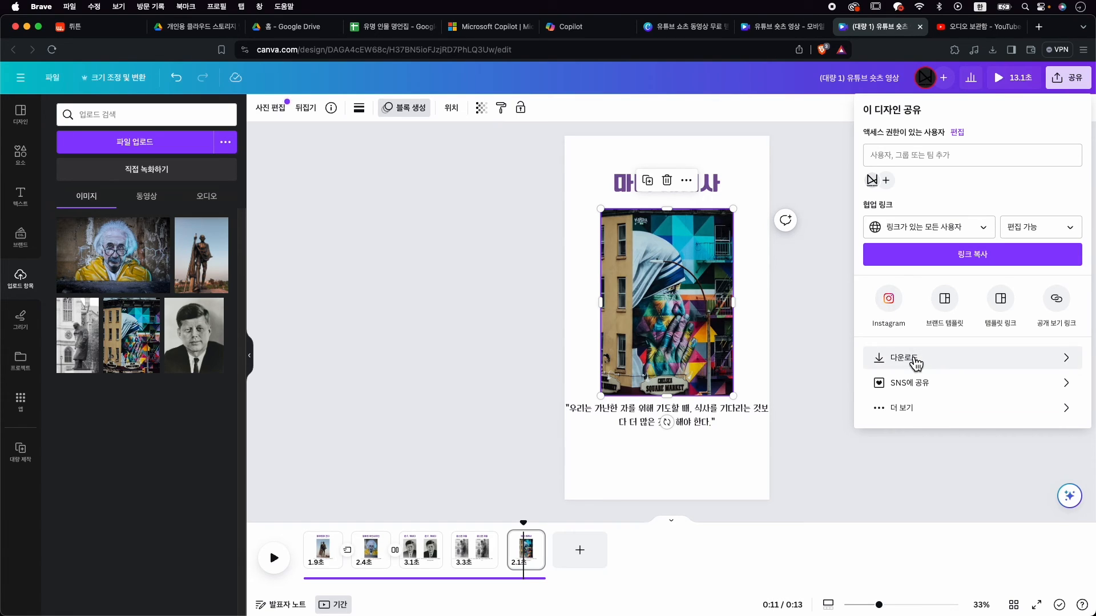
- Download all five pages as a single 1080p (HD) MP4 video, with the download settings saved (다운로드 설정 저장)
left_click(955, 363)
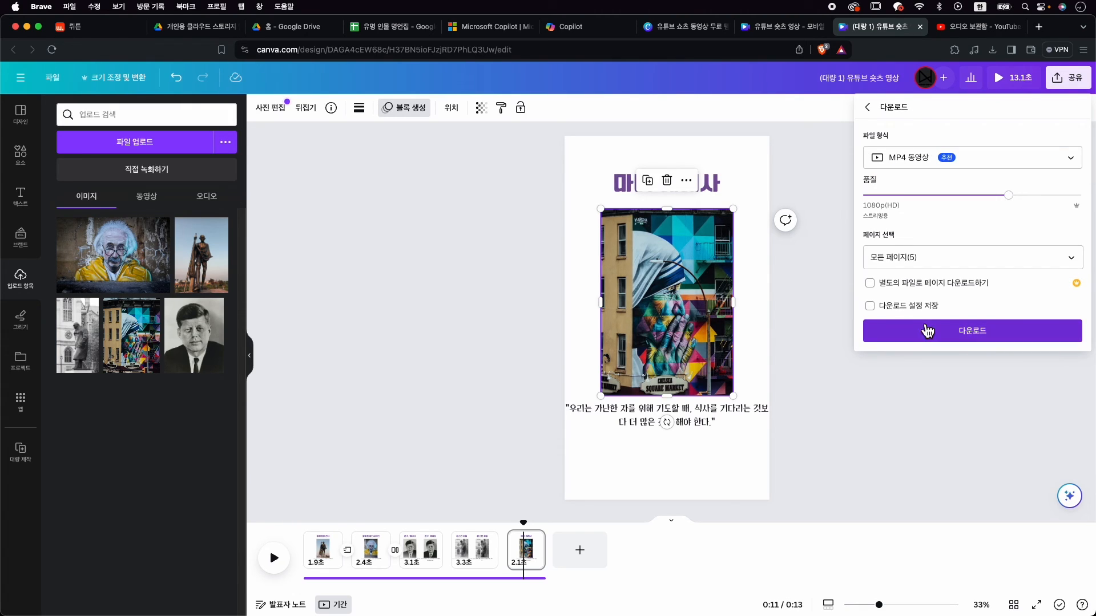
left_click(941, 164)
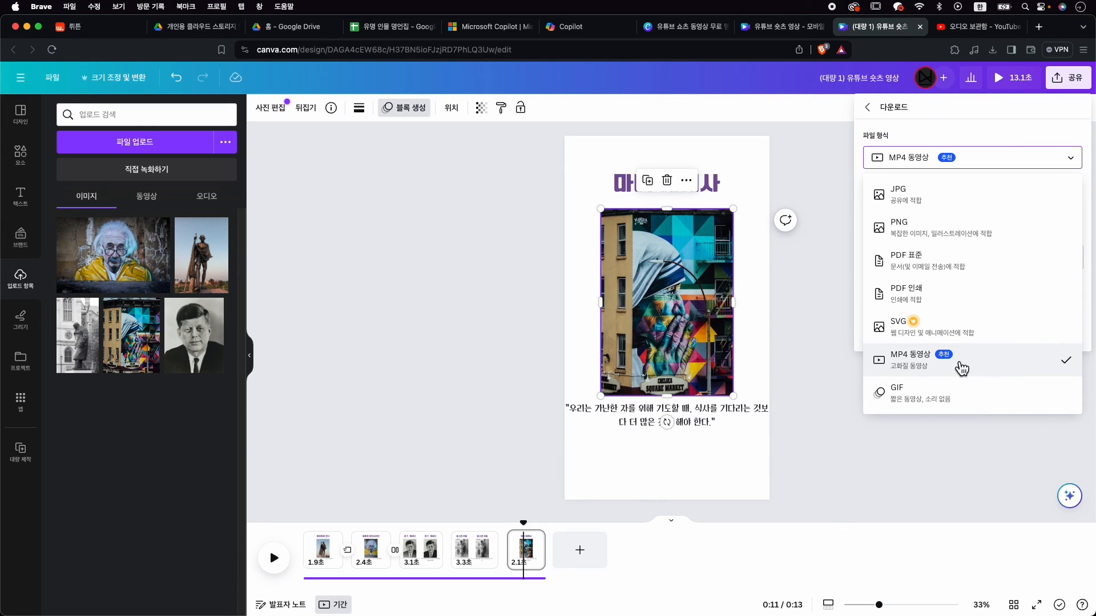
left_click(1008, 367)
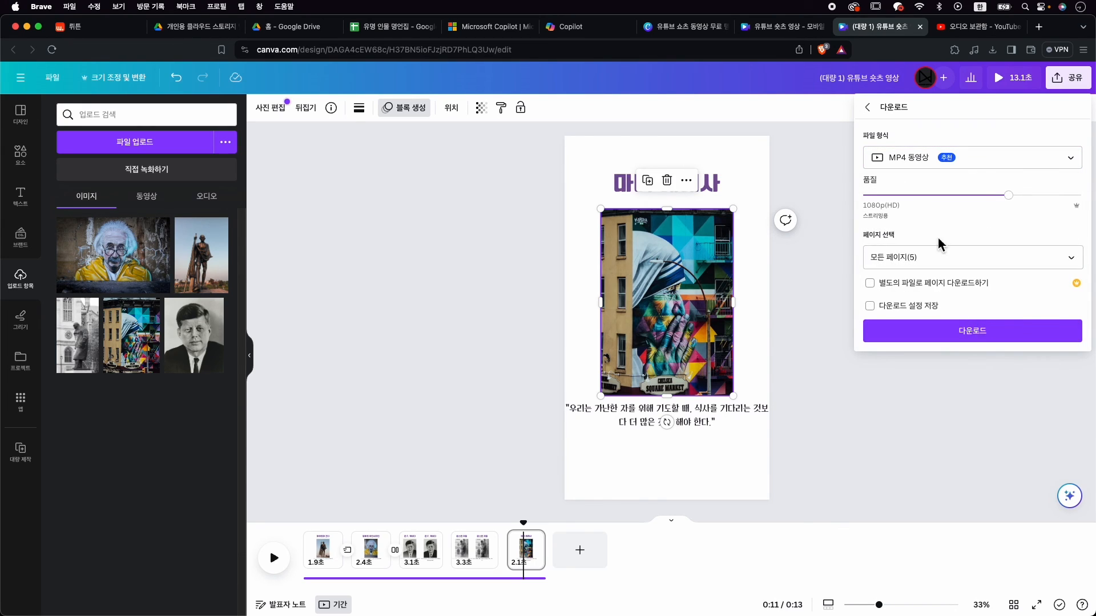
left_click_drag(1060, 205, 1016, 211)
left_click(1015, 258)
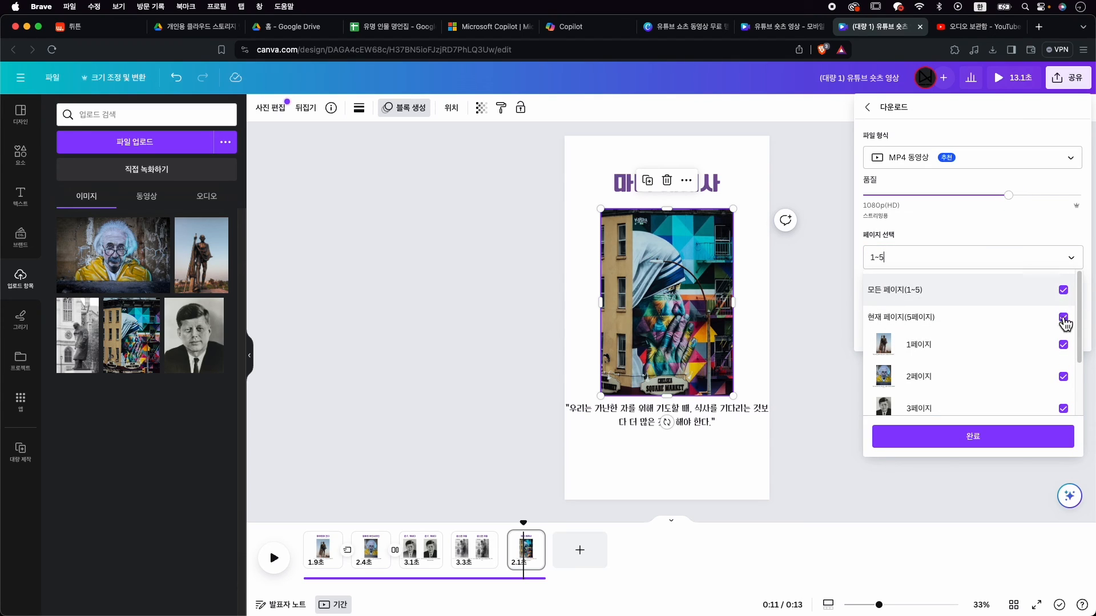
left_click(1063, 345)
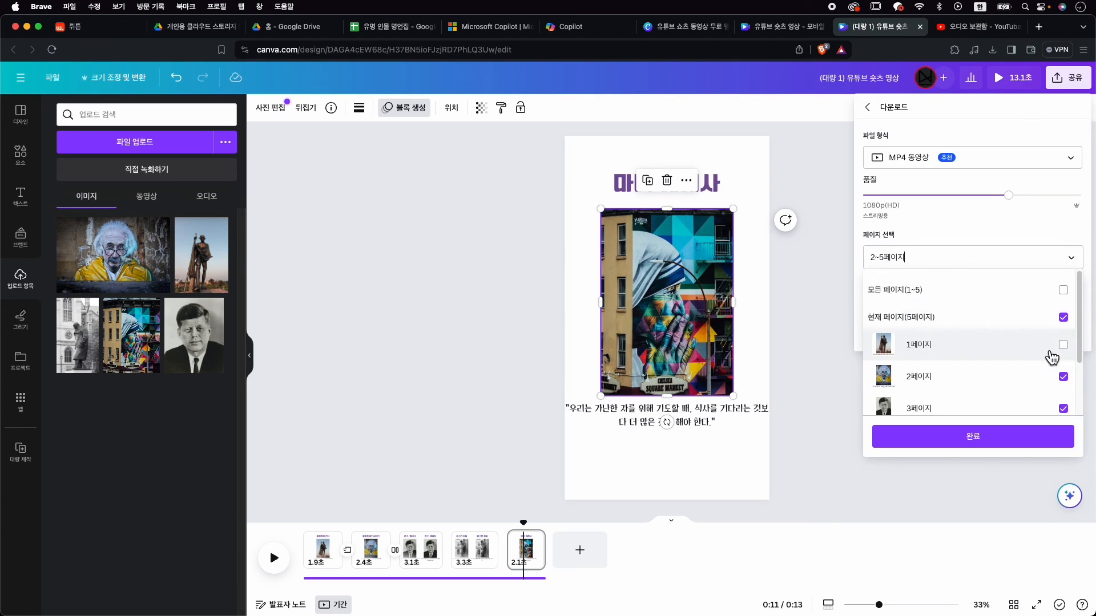
left_click(1063, 291)
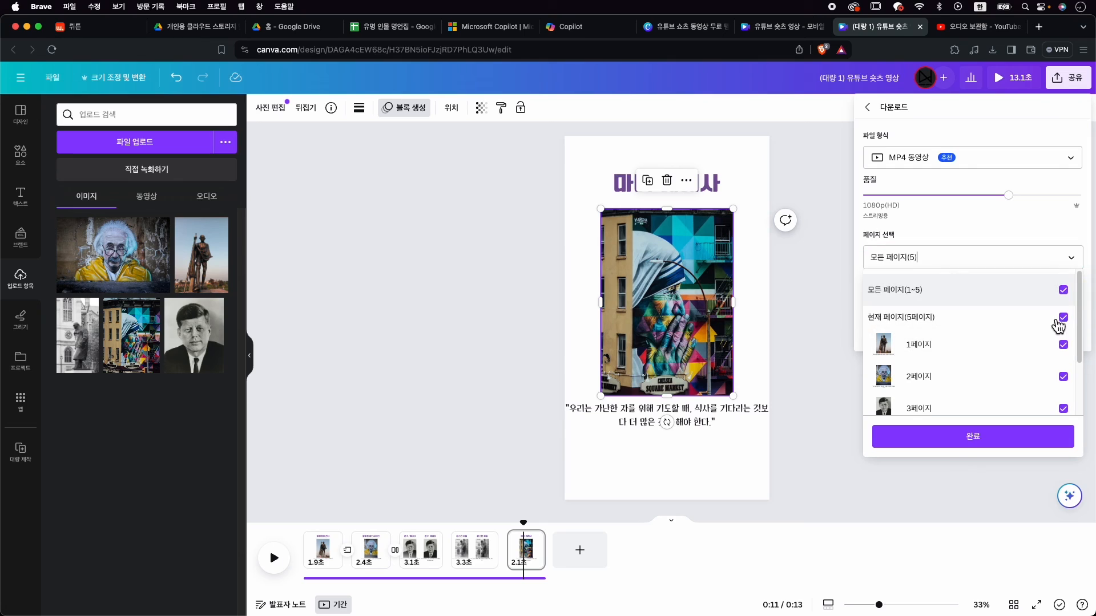
left_click(1042, 251)
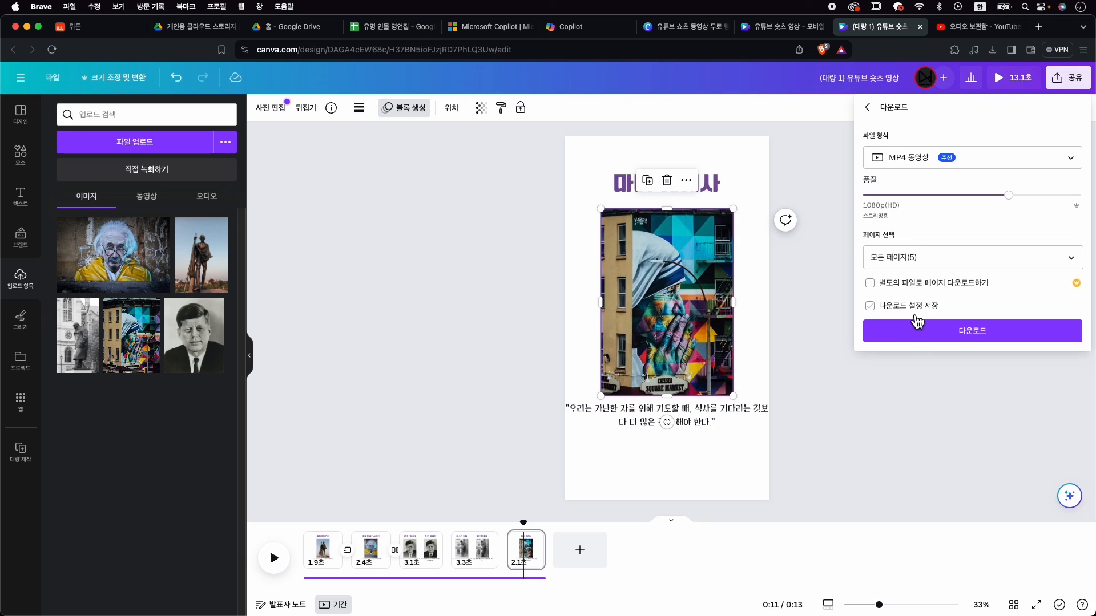
left_click(903, 315)
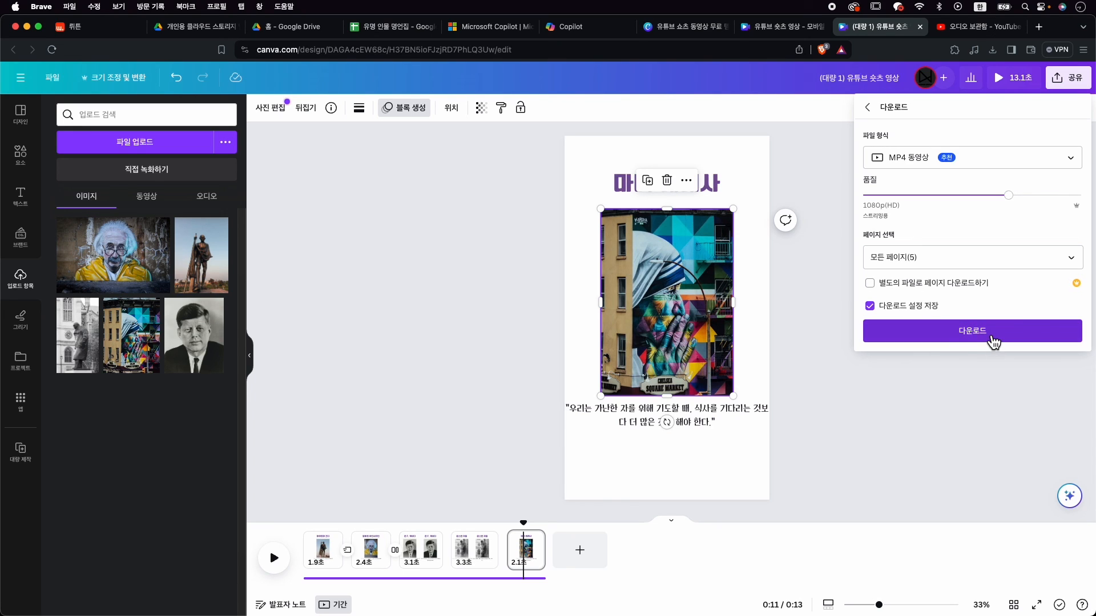
left_click(993, 340)
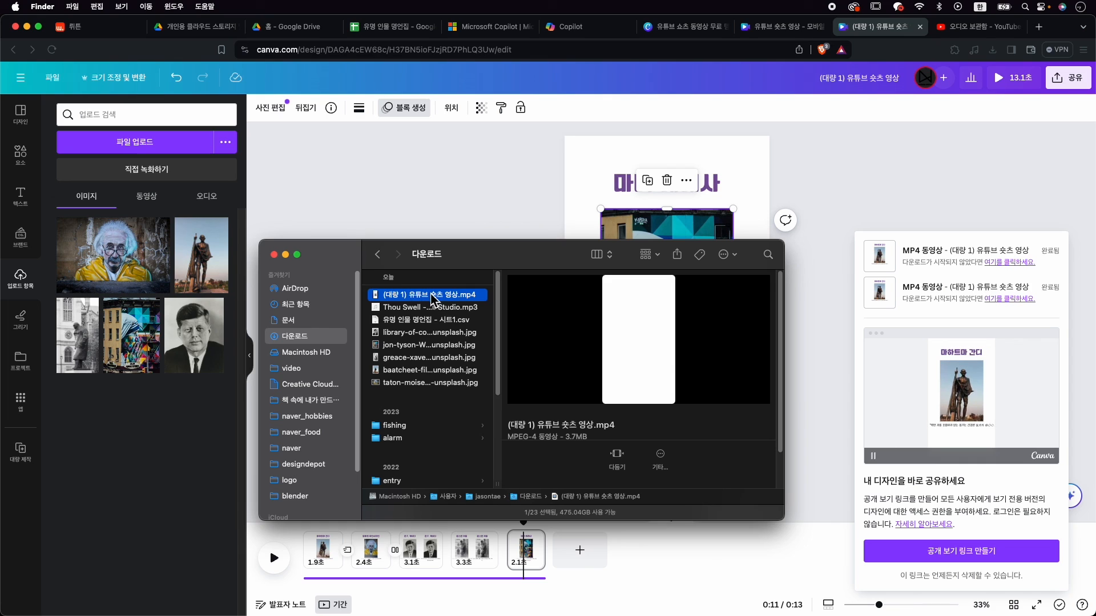
- Open the downloaded file (대량 1) 유튜브 숏츠 영상.mp4 in QuickTime Player and play it to check the result
double_click(435, 296)
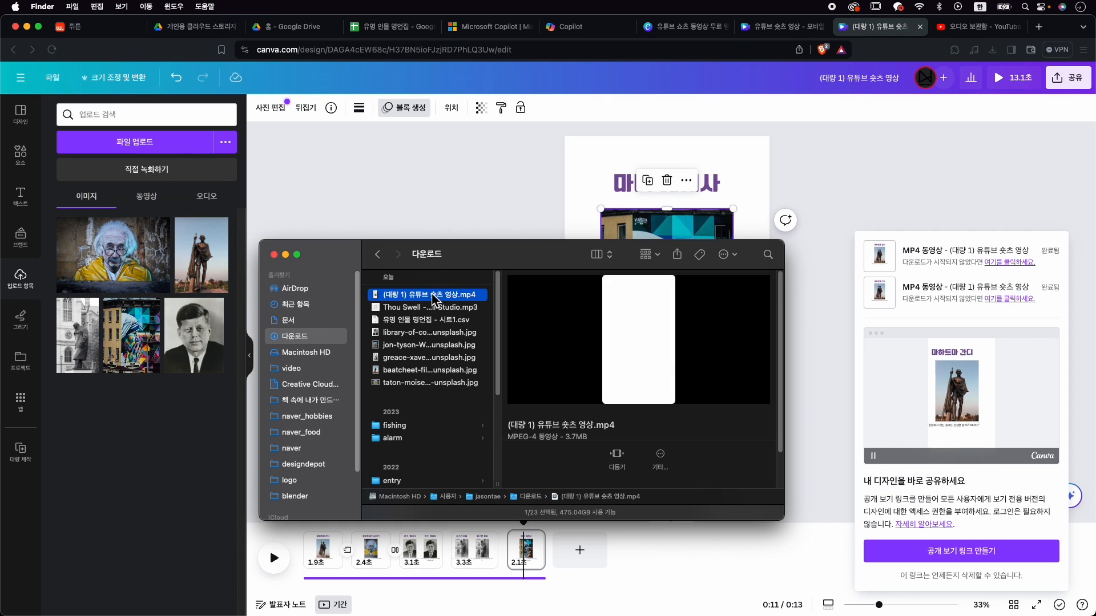
left_click(194, 491)
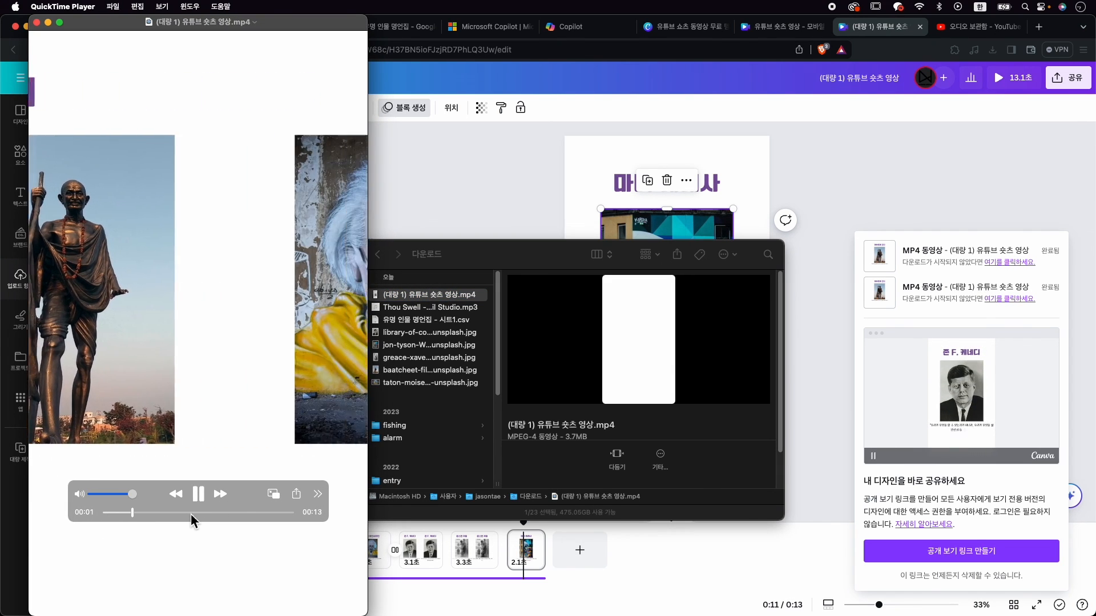
left_click_drag(194, 512, 333, 333)
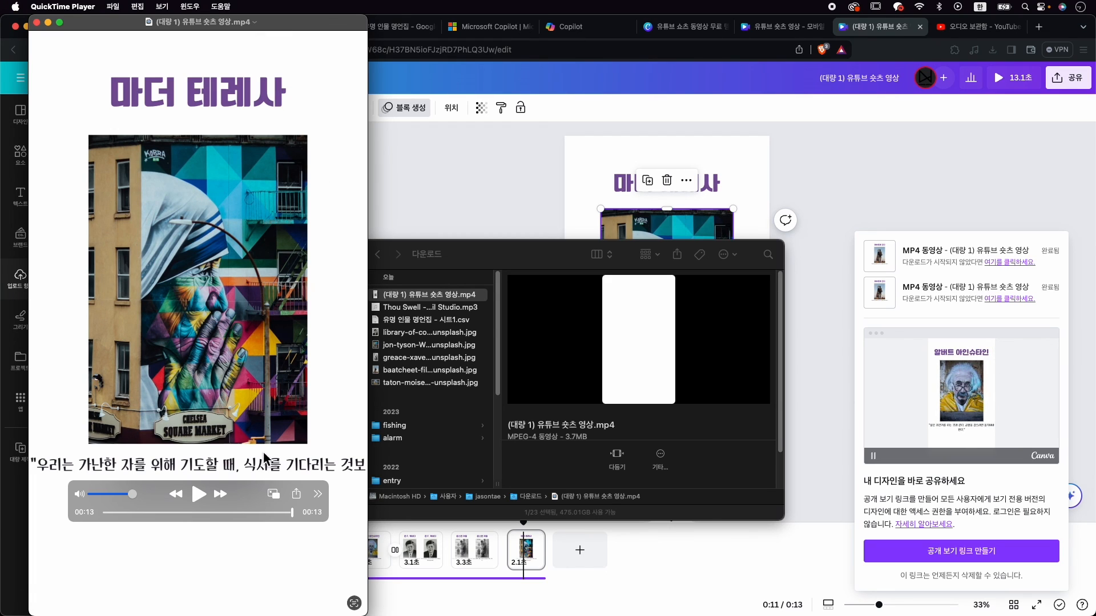
left_click_drag(219, 28, 375, 37)
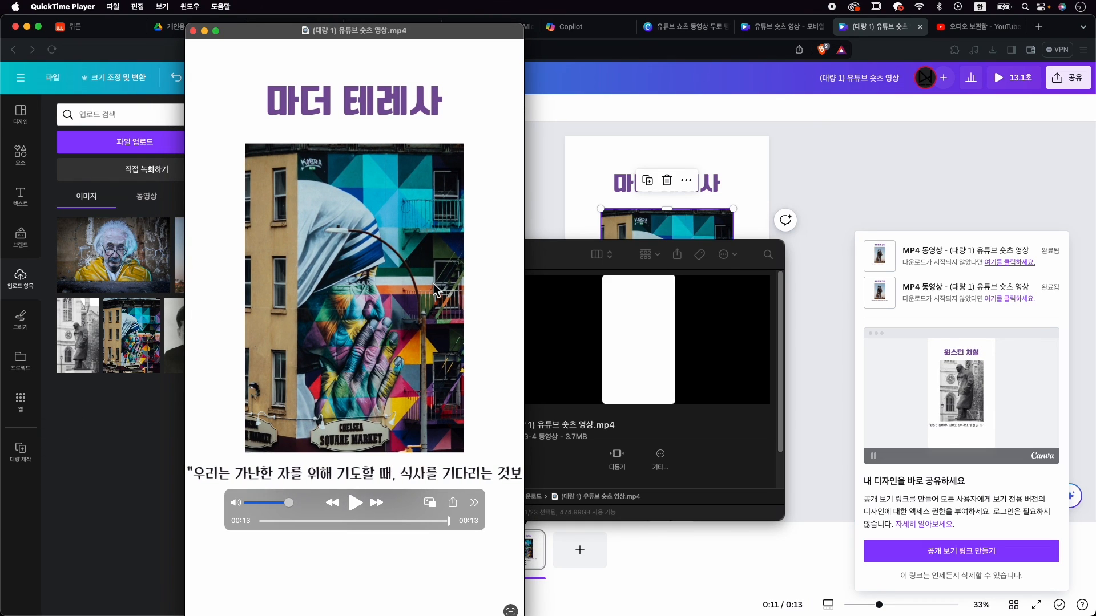